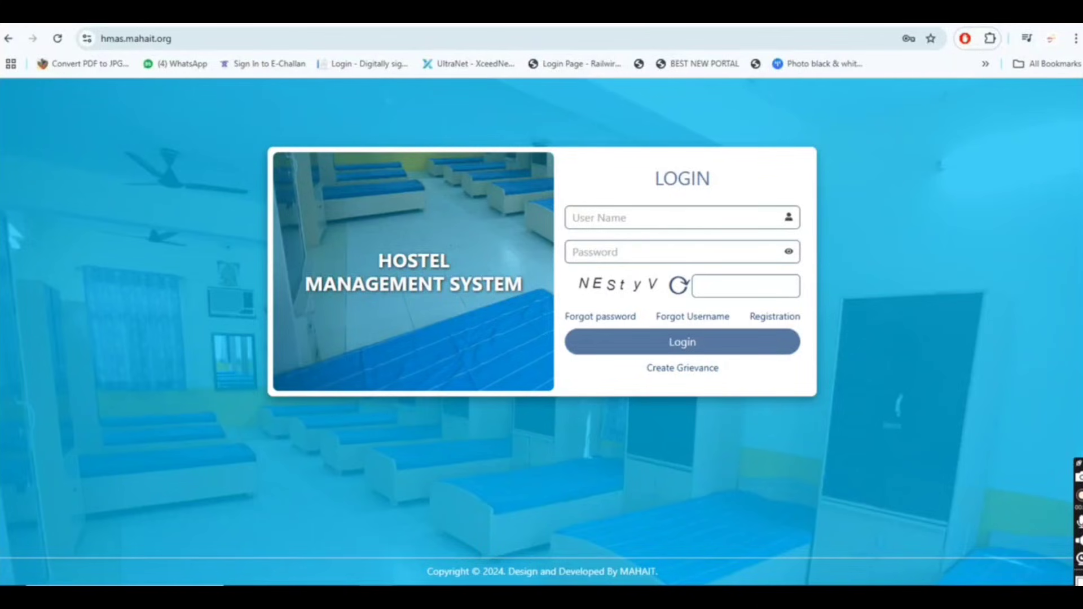
Circle the Registration link in red with the annotation brush, clear the mark, and open the registration form
{"action": "left_click", "coordinate": [1052, 332]}
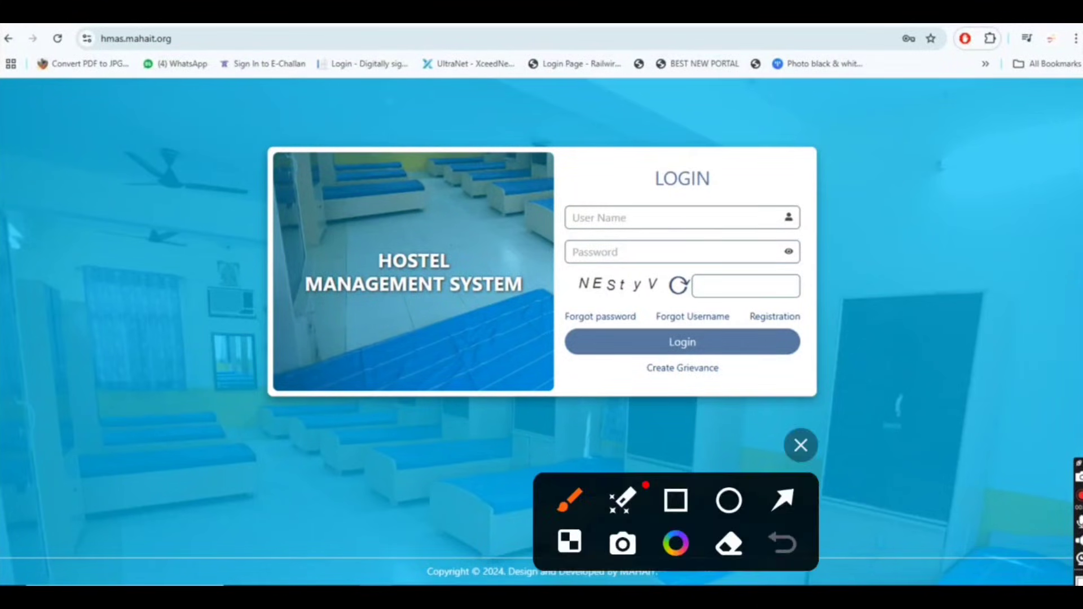
{"action": "left_click_drag", "start_coordinate": [743, 263], "coordinate": [746, 269]}
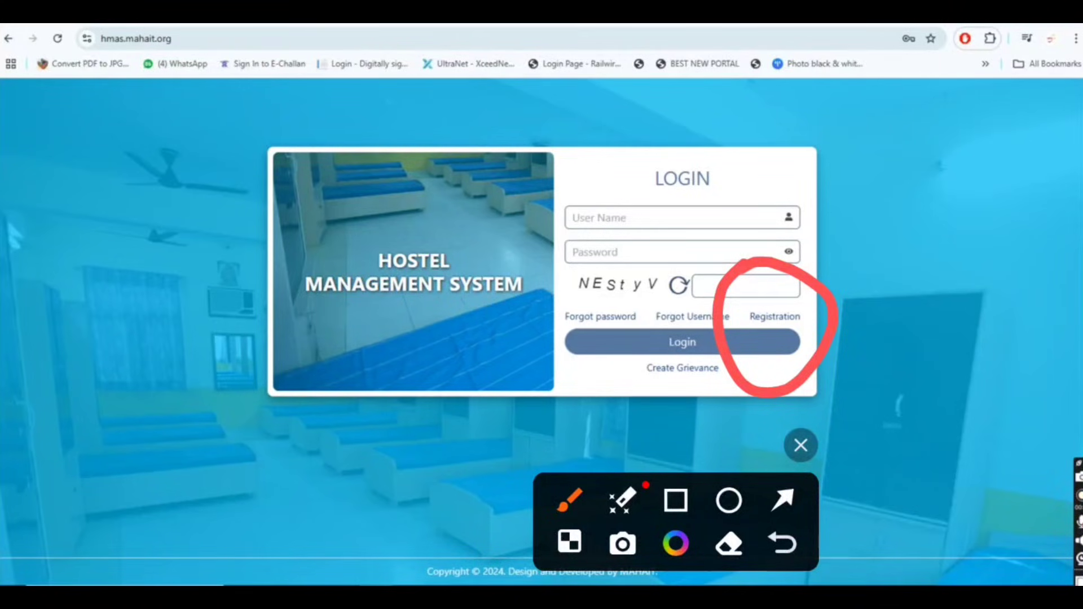
{"action": "left_click", "coordinate": [800, 446]}
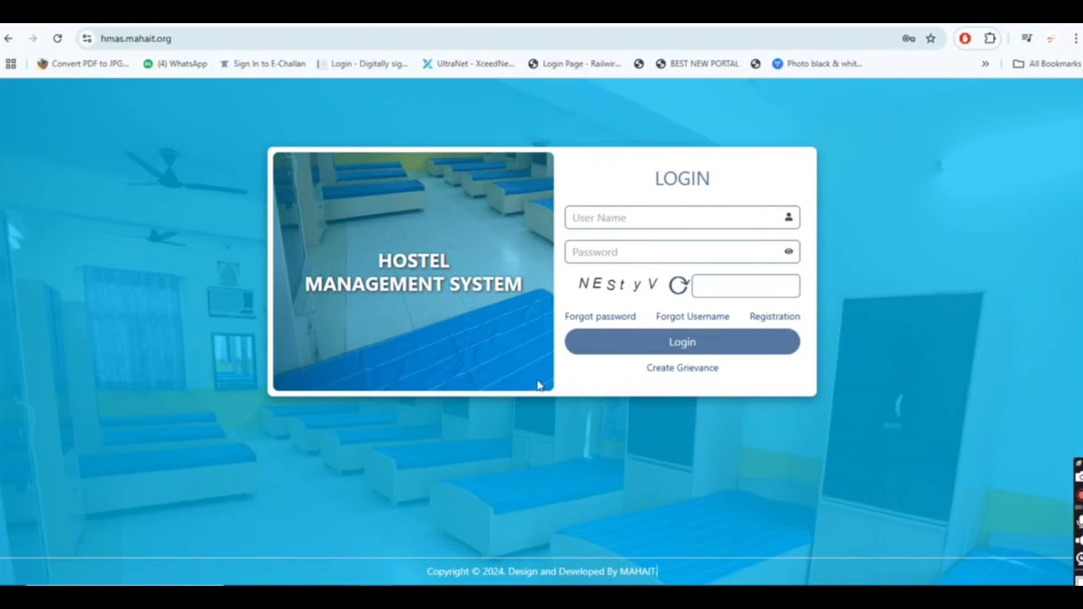
{"action": "left_click", "coordinate": [774, 317]}
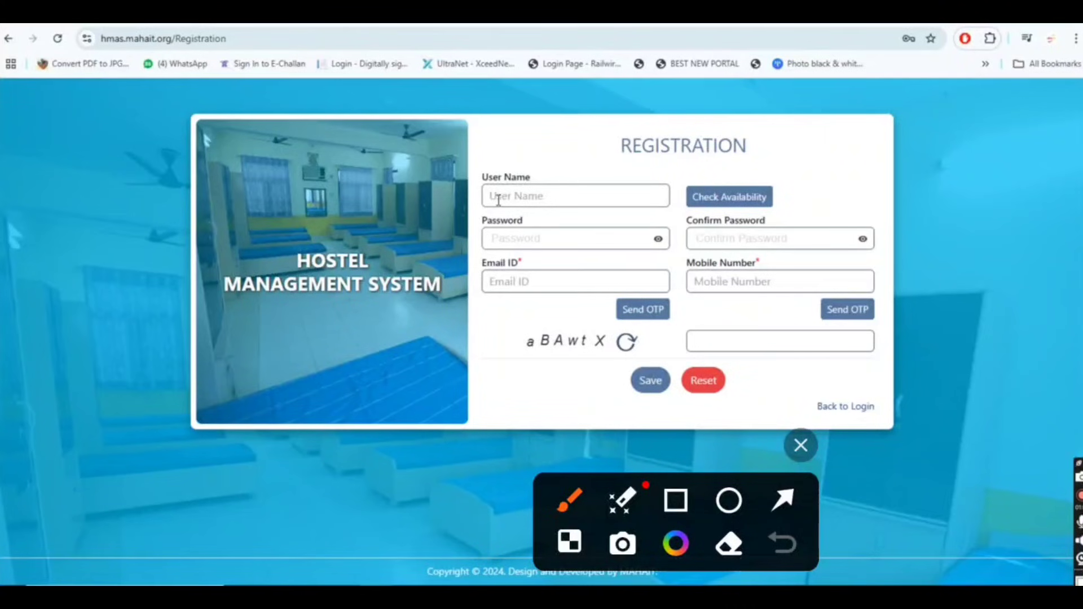
Mark the registration form's user name, availability check, password, email, mobile number, OTP, captcha and Save controls with red brush strokes
{"action": "mouse_move", "coordinate": [556, 144]}
{"action": "left_mouse_down"}
{"action": "mouse_move", "coordinate": [592, 166]}
{"action": "mouse_move", "coordinate": [660, 119]}
{"action": "left_mouse_up"}
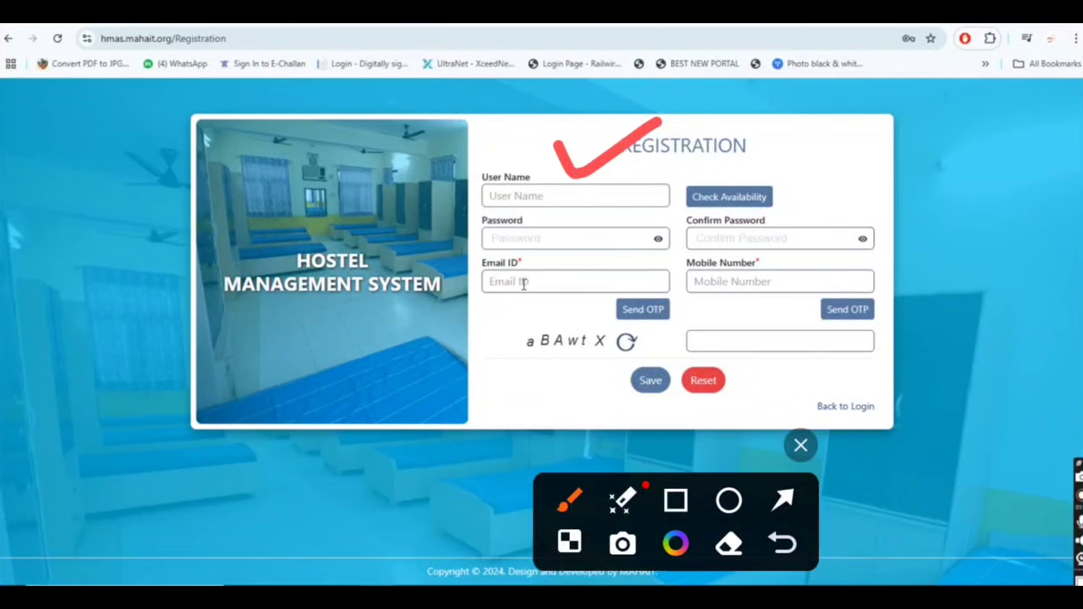
{"action": "left_click_drag", "start_coordinate": [761, 148], "coordinate": [869, 116]}
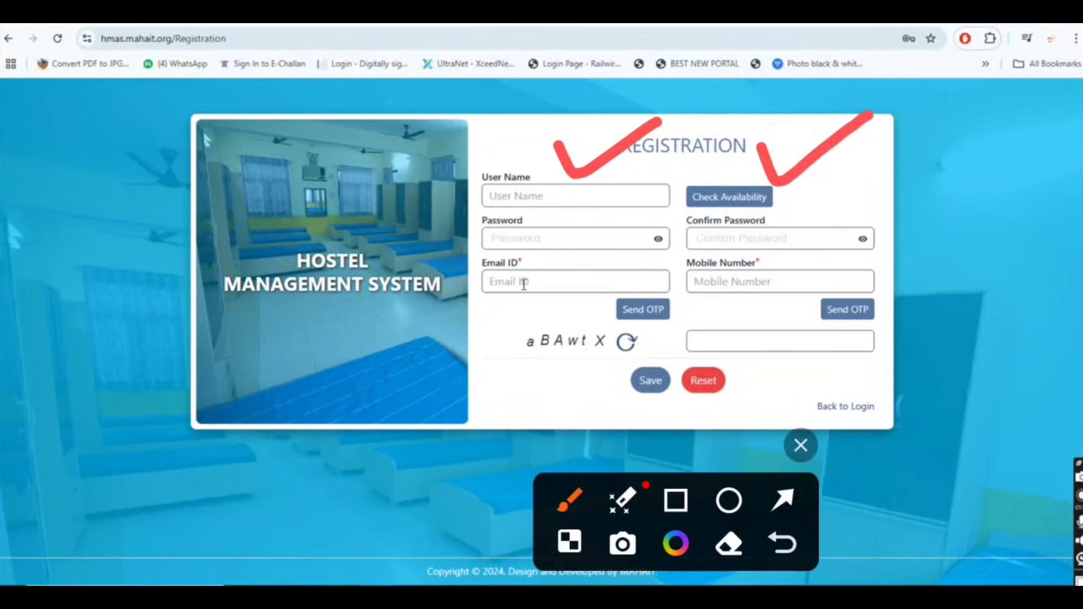
{"action": "left_click_drag", "start_coordinate": [451, 232], "coordinate": [530, 202]}
{"action": "left_click_drag", "start_coordinate": [776, 215], "coordinate": [877, 179]}
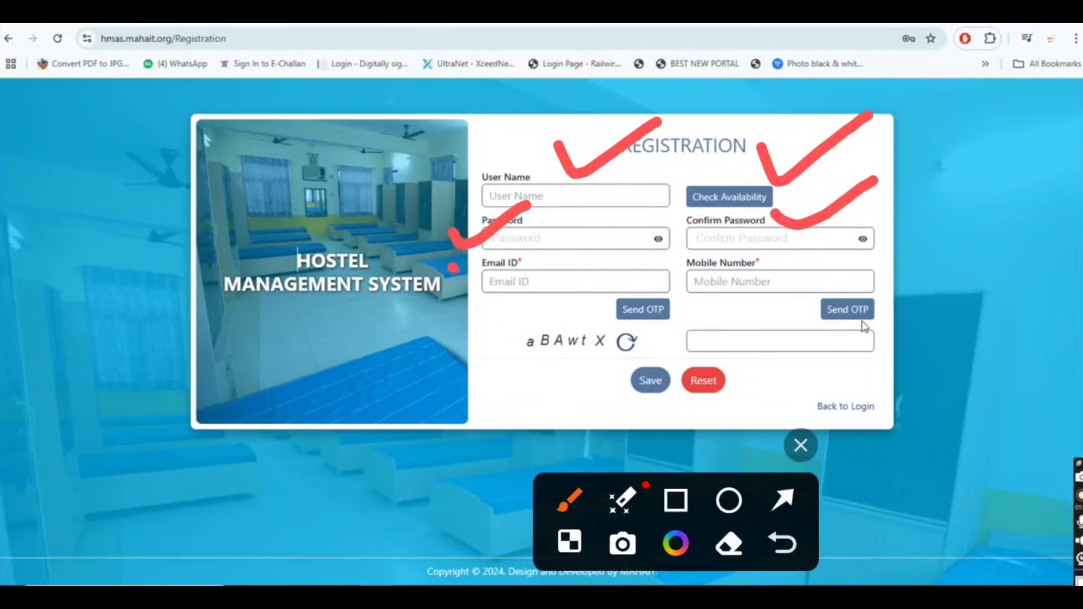
{"action": "left_click_drag", "start_coordinate": [450, 265], "coordinate": [550, 231]}
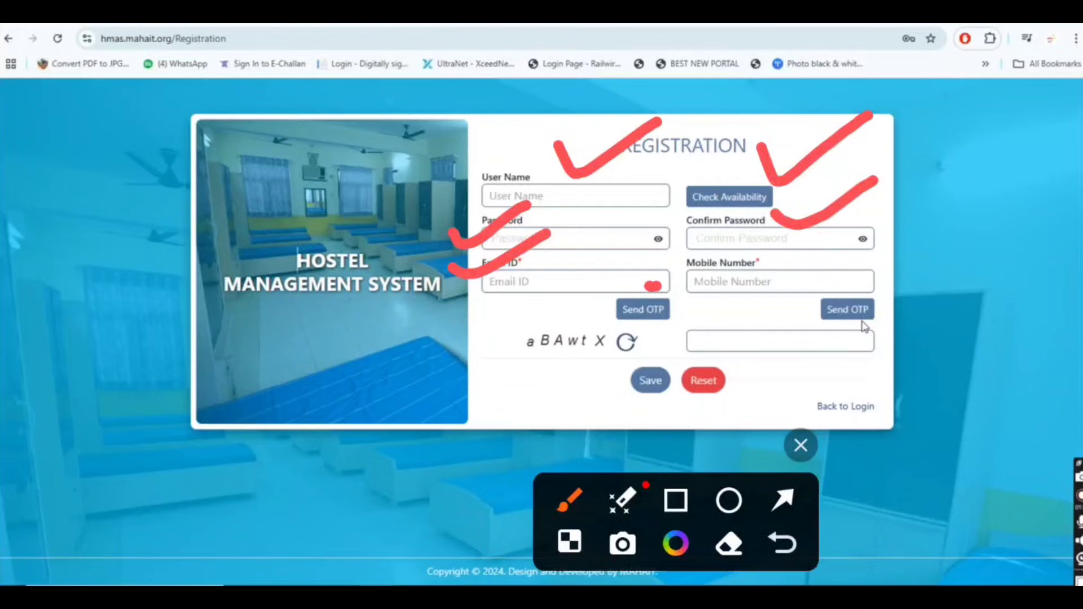
{"action": "left_click_drag", "start_coordinate": [804, 247], "coordinate": [915, 217]}
{"action": "mouse_move", "coordinate": [878, 292]}
{"action": "left_mouse_down"}
{"action": "mouse_move", "coordinate": [886, 299]}
{"action": "mouse_move", "coordinate": [941, 277]}
{"action": "left_mouse_up"}
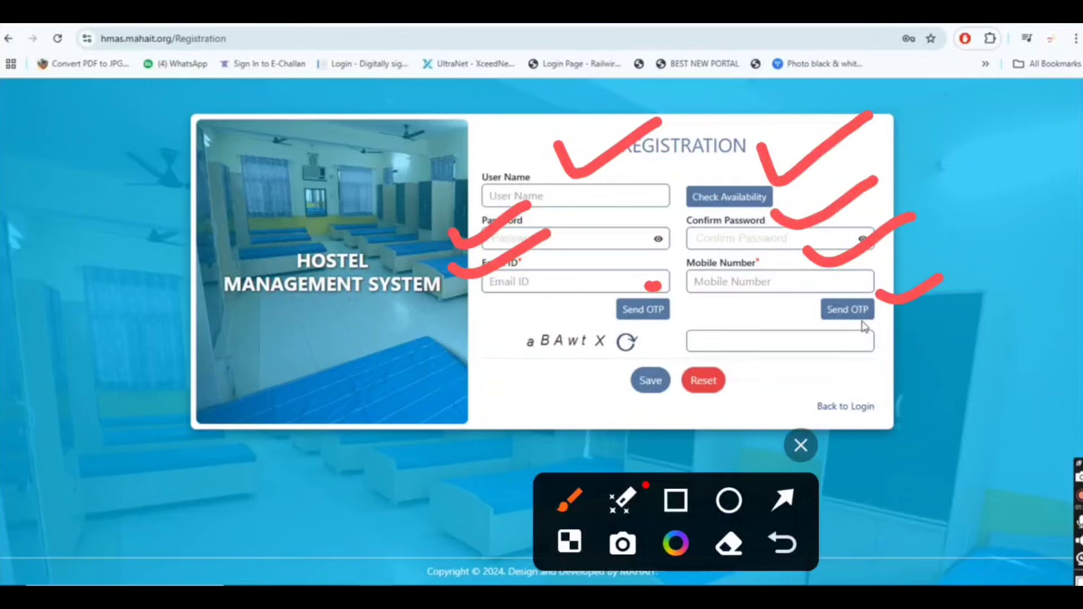
{"action": "left_click_drag", "start_coordinate": [671, 344], "coordinate": [723, 345]}
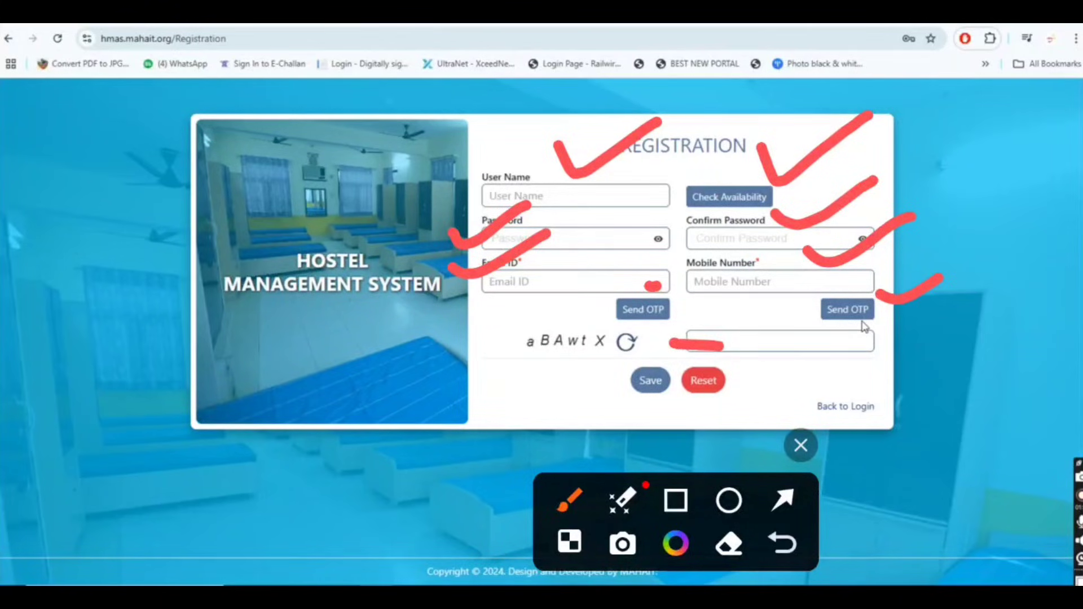
{"action": "left_click_drag", "start_coordinate": [615, 400], "coordinate": [674, 404]}
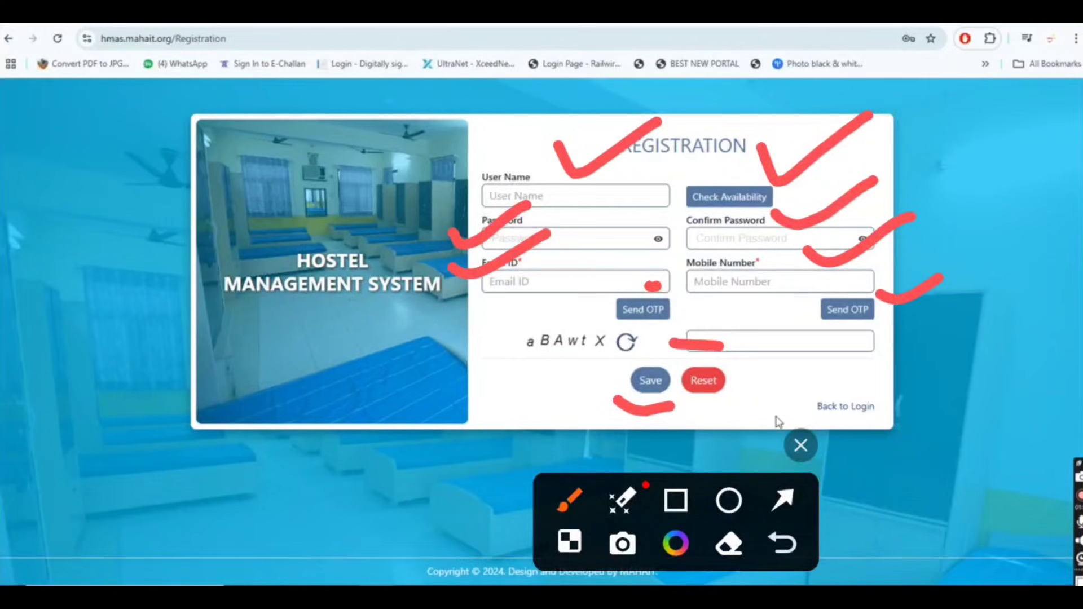
Clear the red annotations and return from the registration form to the login page
{"action": "key", "text": "Escape"}
{"action": "left_click", "coordinate": [849, 407]}
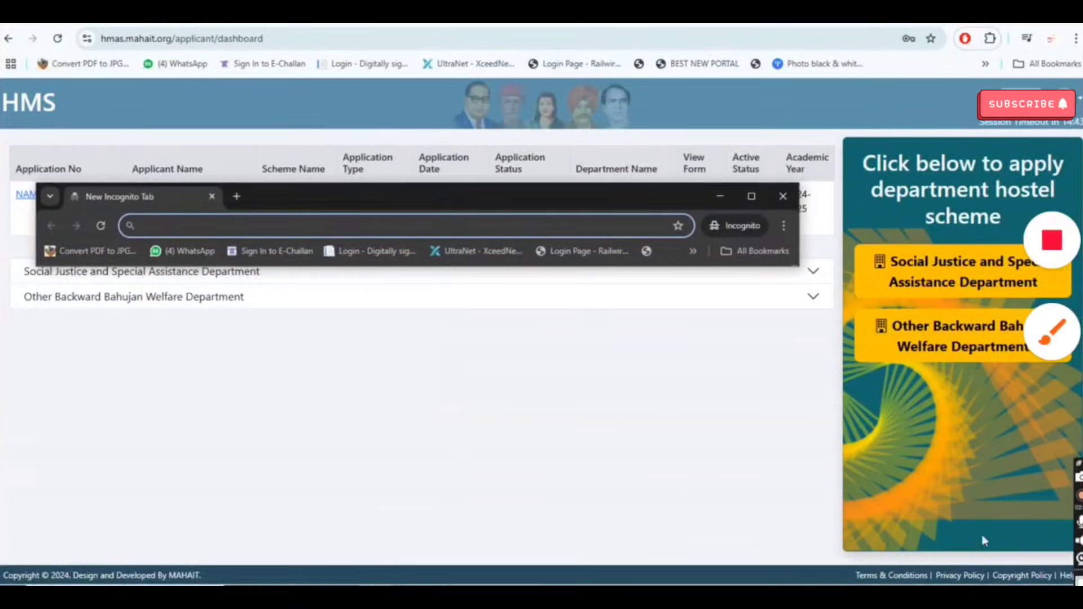
Circle and tick the Other Backward Bahujan Welfare Department option in red, and open that department's hostel scheme
{"action": "left_click", "coordinate": [1052, 333]}
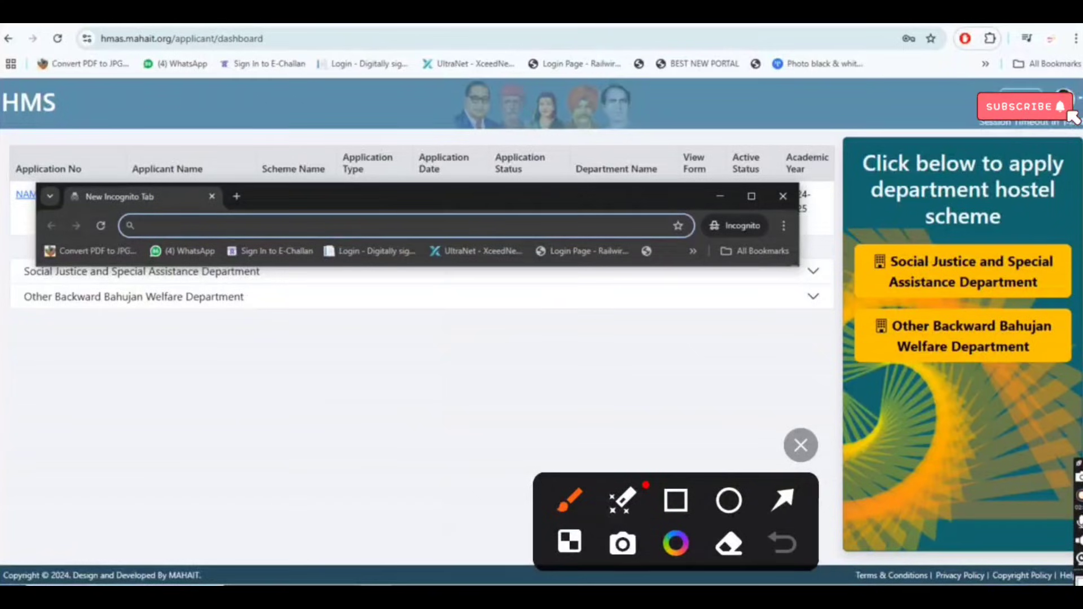
{"action": "mouse_move", "coordinate": [881, 380]}
{"action": "left_mouse_down"}
{"action": "mouse_move", "coordinate": [996, 387]}
{"action": "mouse_move", "coordinate": [913, 282]}
{"action": "mouse_move", "coordinate": [921, 375]}
{"action": "left_mouse_up"}
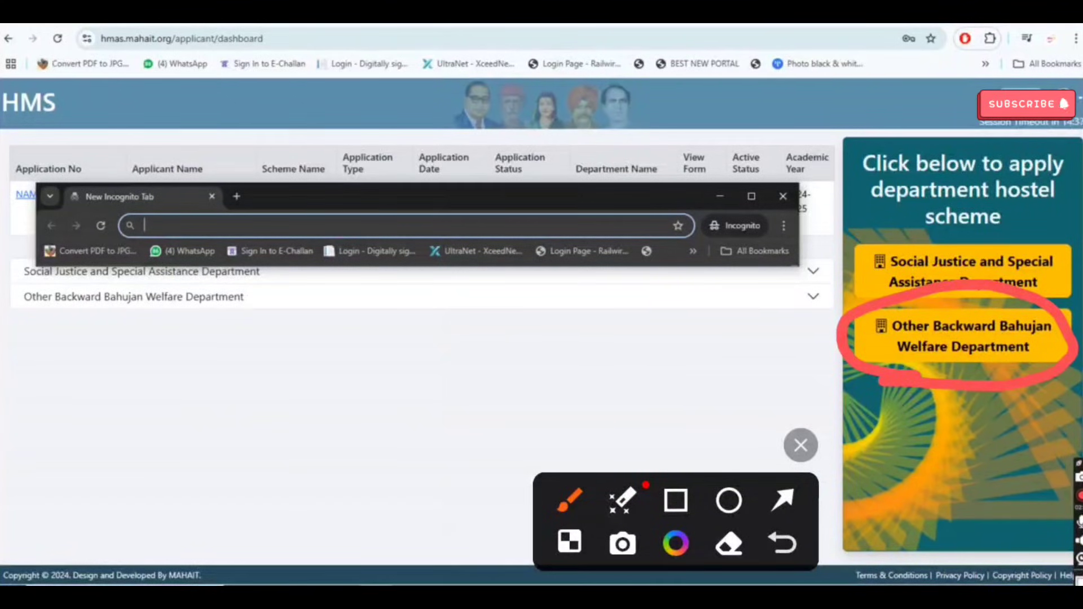
{"action": "mouse_move", "coordinate": [926, 189]}
{"action": "left_mouse_down"}
{"action": "mouse_move", "coordinate": [934, 201]}
{"action": "mouse_move", "coordinate": [1080, 162]}
{"action": "left_mouse_up"}
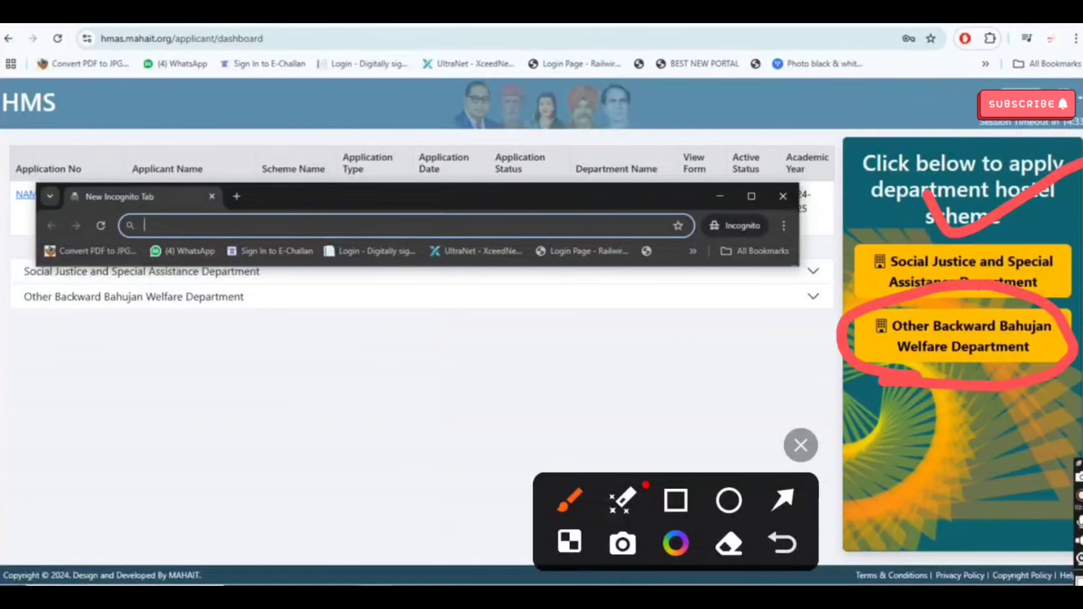
{"action": "left_click_drag", "start_coordinate": [913, 399], "coordinate": [1017, 377]}
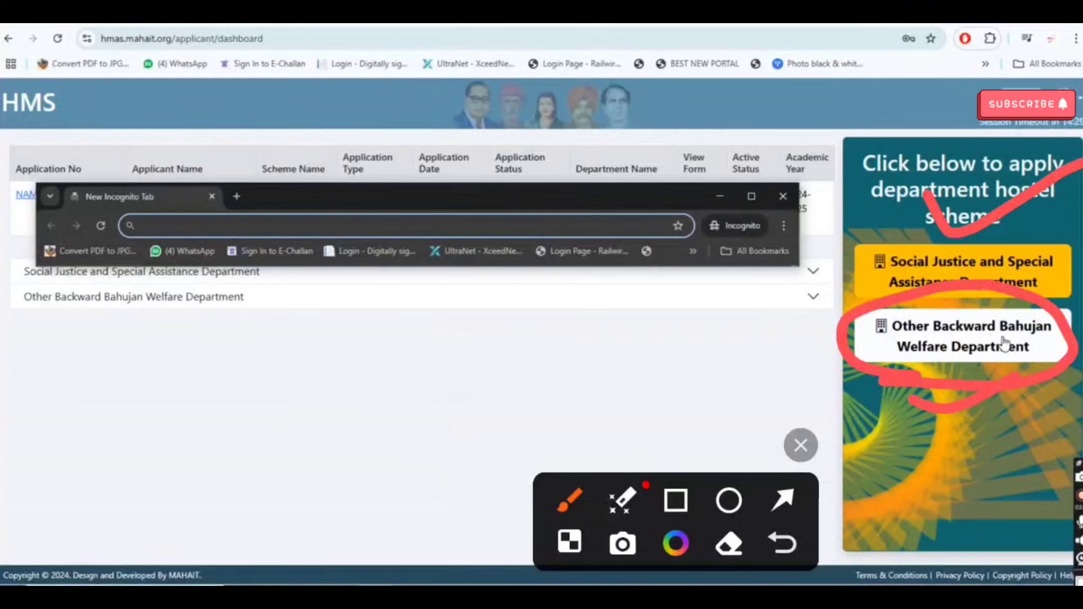
{"action": "left_click", "coordinate": [975, 337]}
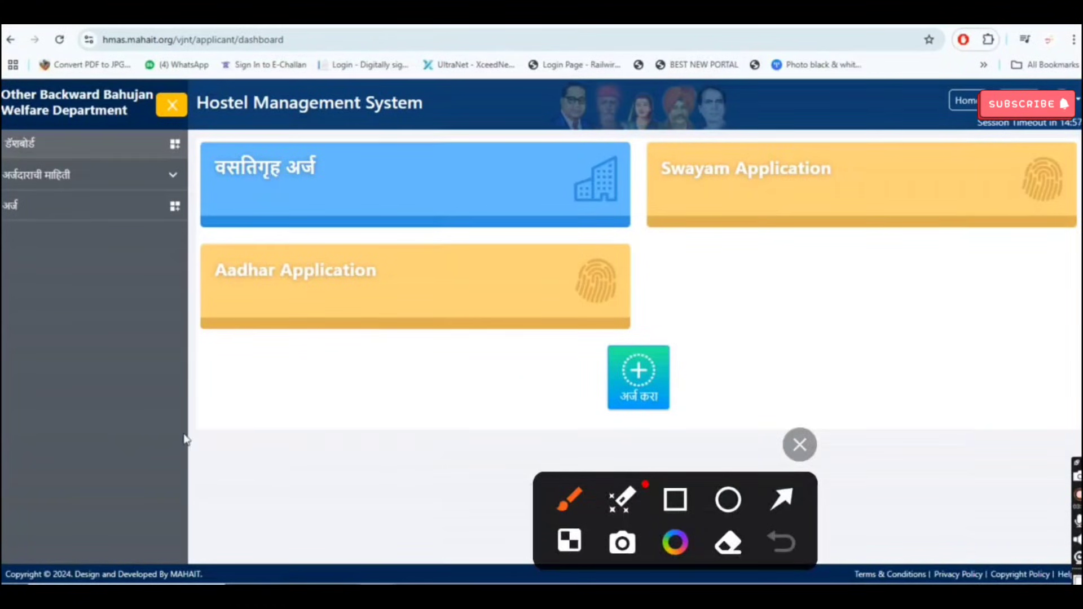
Switch the dashboard to English and mark the Aadhar, Swayam and Hostel applications and Proceed Application in red
{"action": "left_click", "coordinate": [1018, 102]}
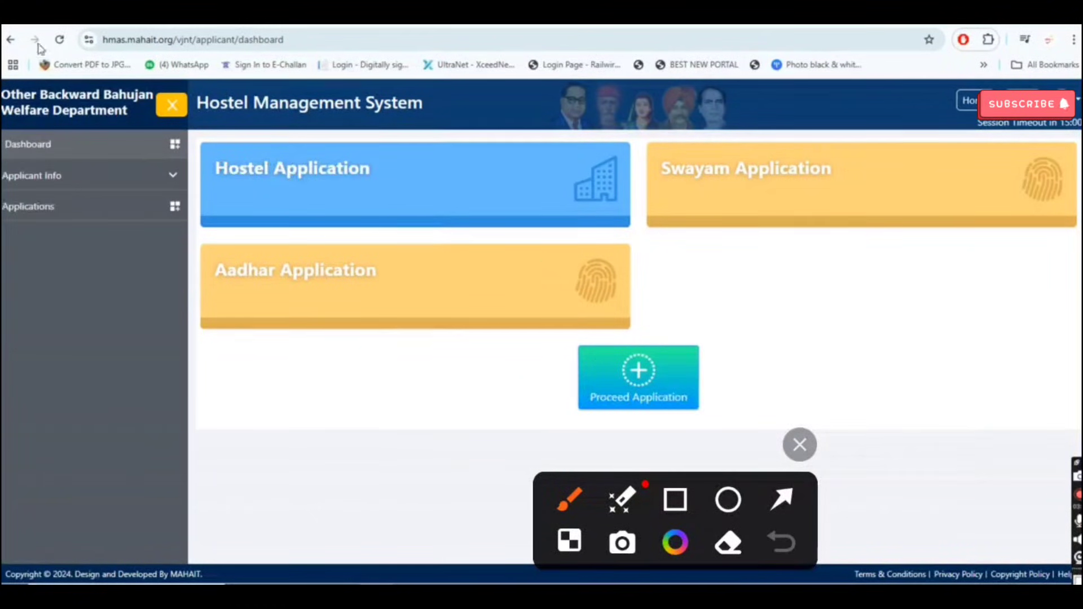
{"action": "left_click_drag", "start_coordinate": [262, 312], "coordinate": [519, 222]}
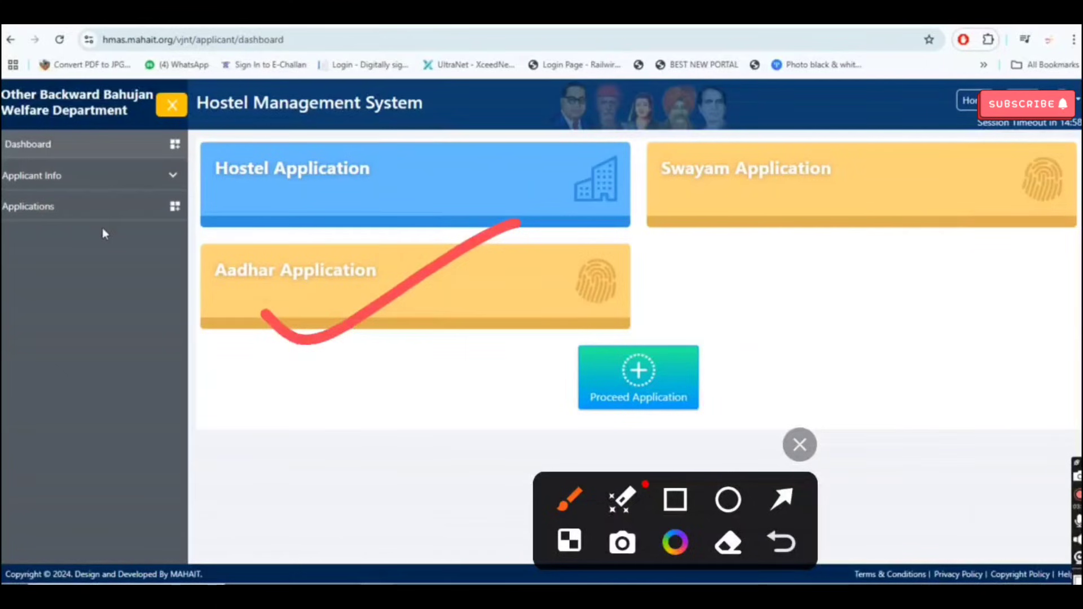
{"action": "mouse_move", "coordinate": [739, 197]}
{"action": "left_mouse_down"}
{"action": "mouse_move", "coordinate": [919, 146]}
{"action": "mouse_move", "coordinate": [955, 121]}
{"action": "left_mouse_up"}
{"action": "left_click_drag", "start_coordinate": [363, 182], "coordinate": [626, 60]}
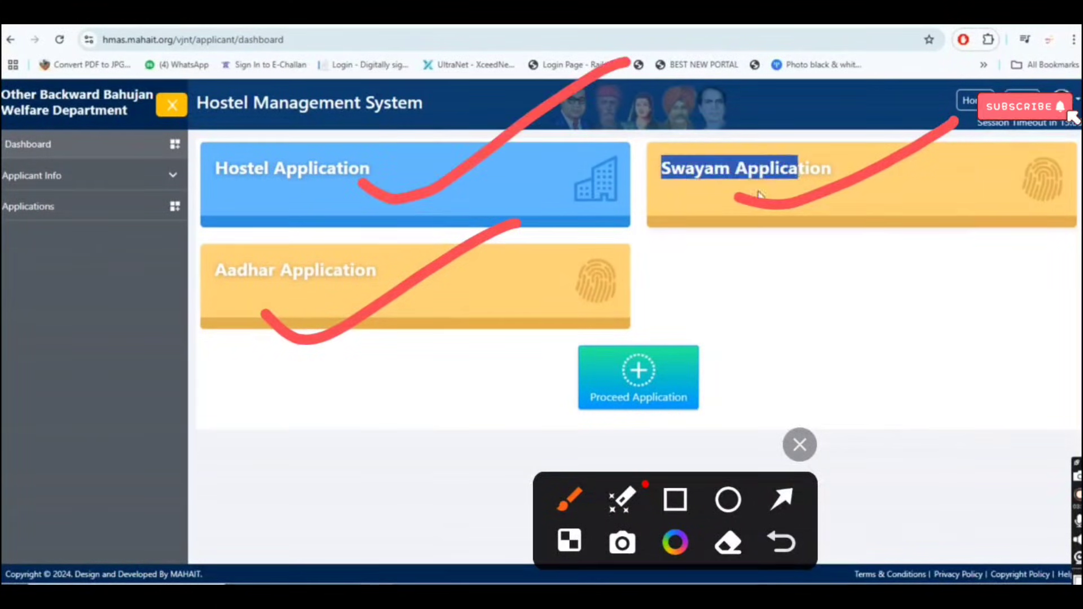
{"action": "mouse_move", "coordinate": [639, 310]}
{"action": "left_mouse_down"}
{"action": "mouse_move", "coordinate": [586, 307]}
{"action": "mouse_move", "coordinate": [767, 316]}
{"action": "mouse_move", "coordinate": [572, 311]}
{"action": "left_mouse_up"}
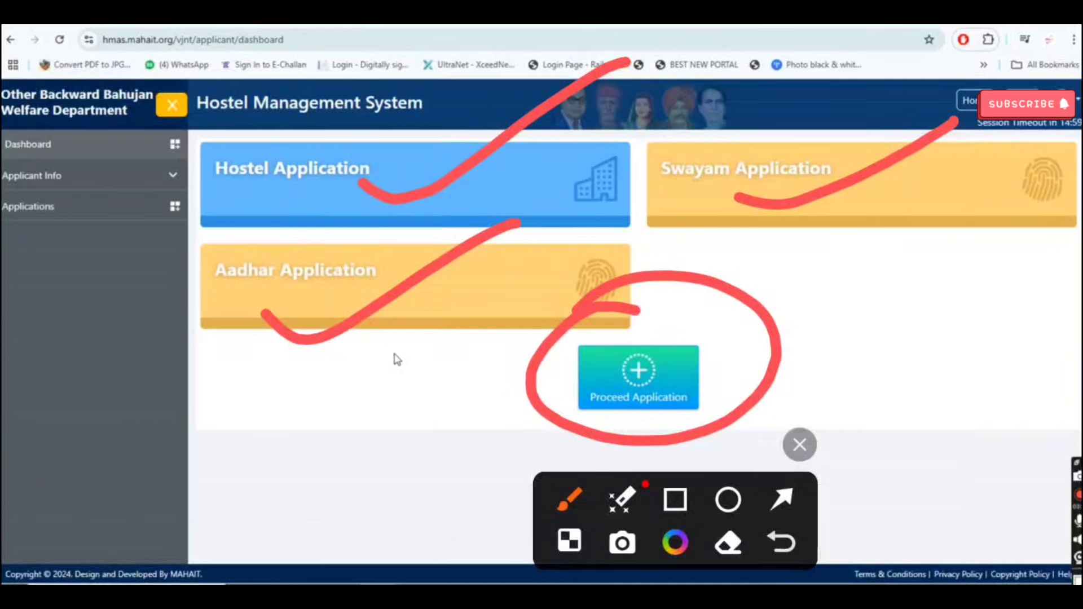
{"action": "left_click", "coordinate": [800, 445]}
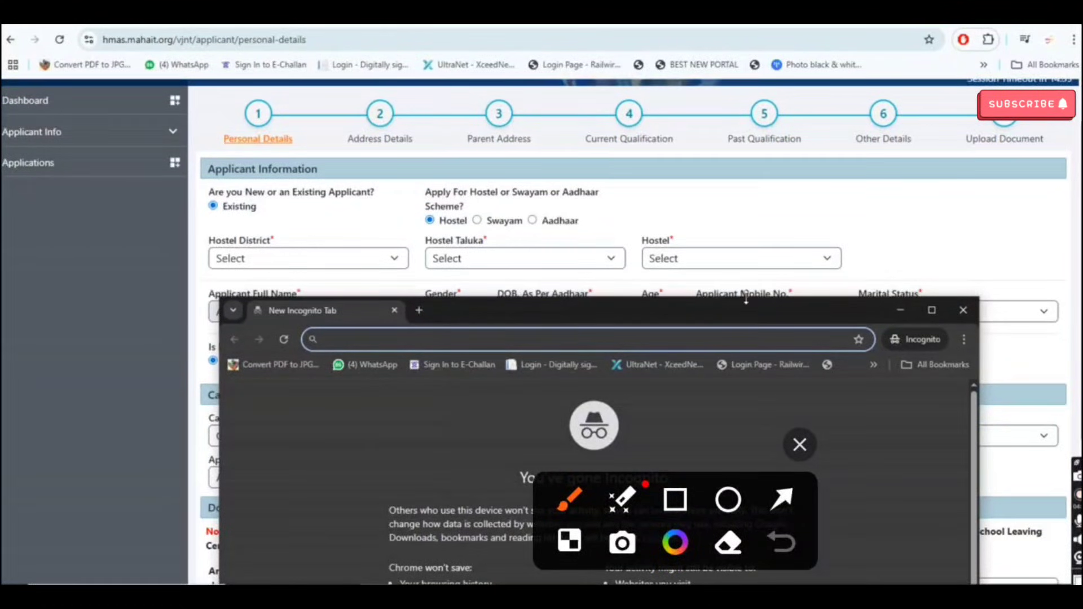
Reposition the incognito window over the applicant's personal data and tick the Aadhaar scheme choice and applicant information area in red
{"action": "left_click_drag", "start_coordinate": [746, 299], "coordinate": [761, 315]}
{"action": "left_click_drag", "start_coordinate": [693, 337], "coordinate": [704, 332]}
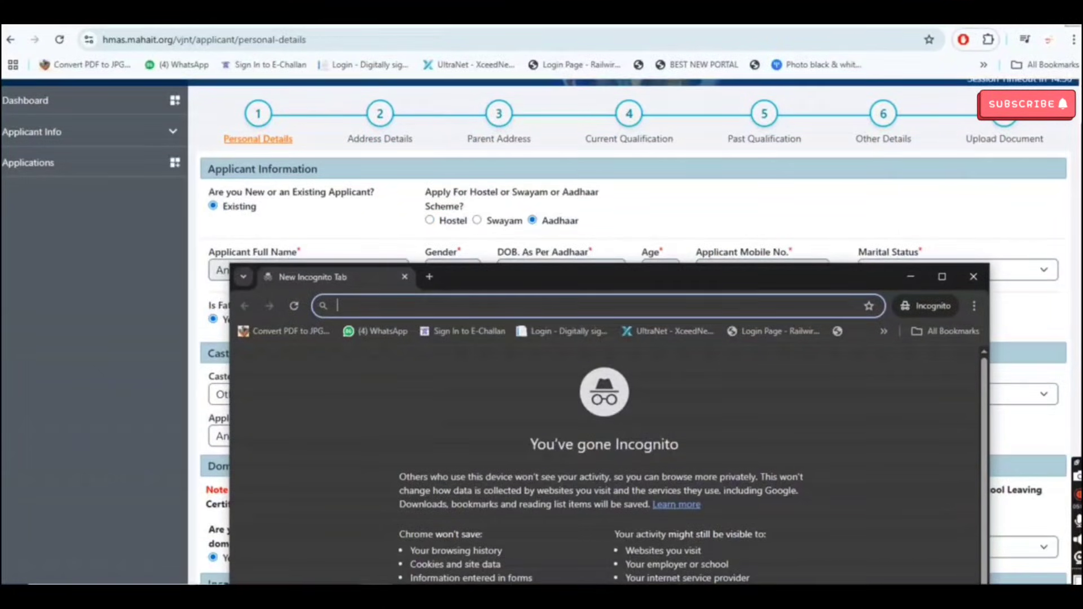
{"action": "left_click", "coordinate": [1047, 340]}
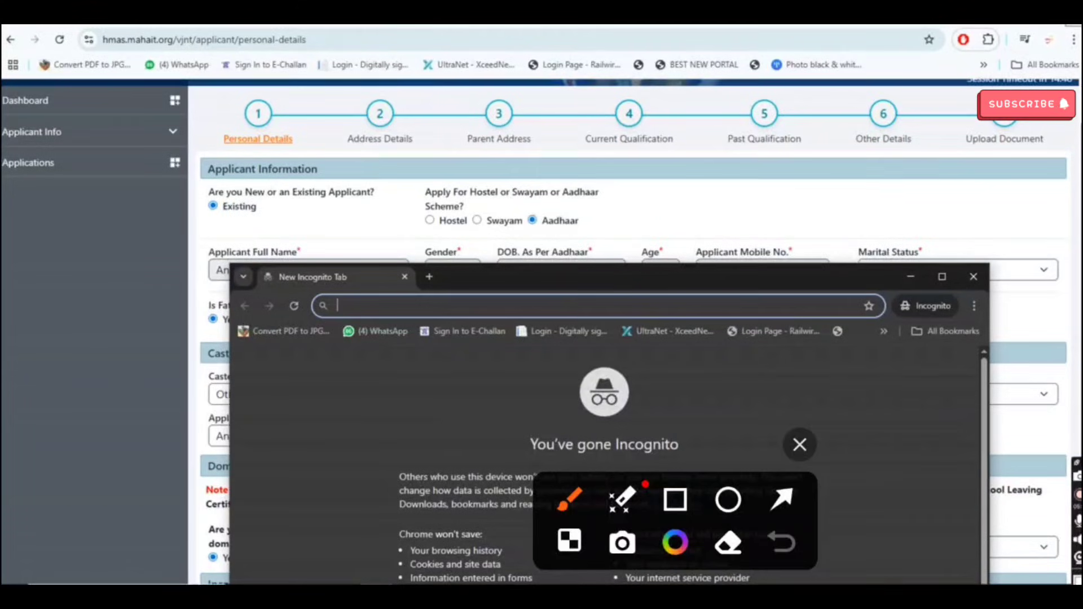
{"action": "left_click_drag", "start_coordinate": [171, 255], "coordinate": [288, 226]}
{"action": "left_click_drag", "start_coordinate": [515, 231], "coordinate": [603, 225]}
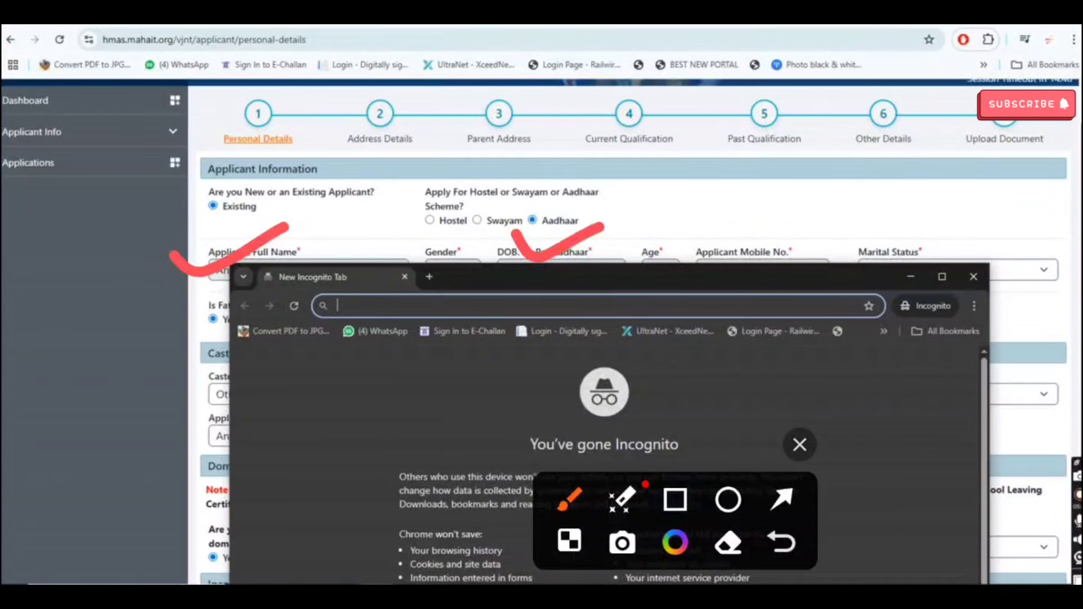
{"action": "mouse_move", "coordinate": [738, 209]}
{"action": "left_mouse_down"}
{"action": "mouse_move", "coordinate": [750, 221]}
{"action": "mouse_move", "coordinate": [869, 182]}
{"action": "left_mouse_up"}
{"action": "mouse_move", "coordinate": [905, 218]}
{"action": "left_mouse_down"}
{"action": "mouse_move", "coordinate": [914, 228]}
{"action": "mouse_move", "coordinate": [1015, 179]}
{"action": "left_mouse_up"}
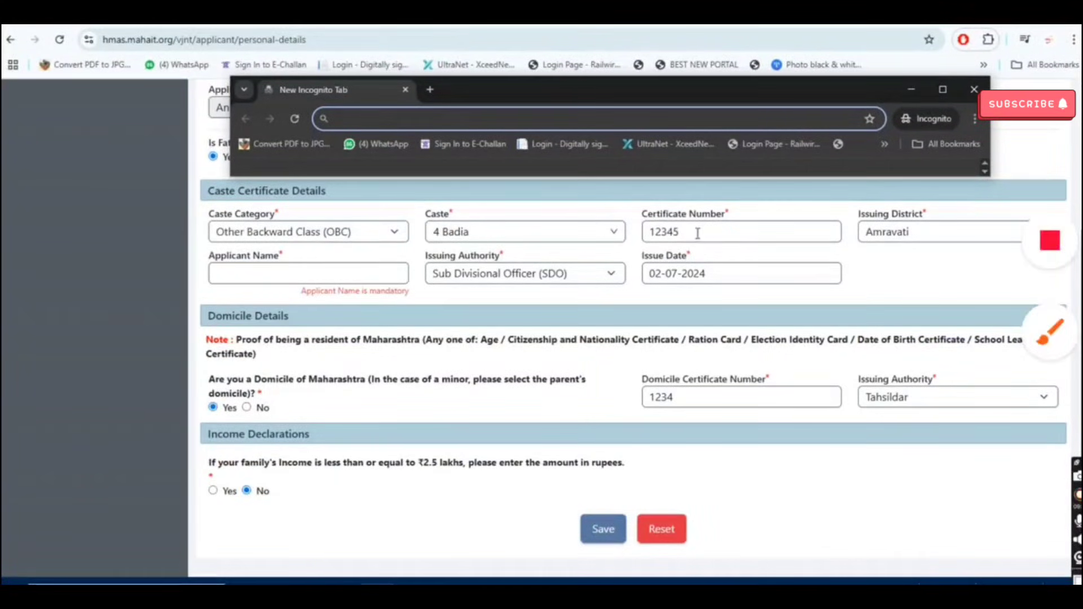
Move the annotation palette aside and mark every field of the Caste Certificate Details section with red strokes
{"action": "left_click_drag", "start_coordinate": [675, 520], "coordinate": [979, 520]}
{"action": "mouse_move", "coordinate": [145, 216]}
{"action": "left_mouse_down"}
{"action": "mouse_move", "coordinate": [183, 240]}
{"action": "mouse_move", "coordinate": [323, 168]}
{"action": "left_mouse_up"}
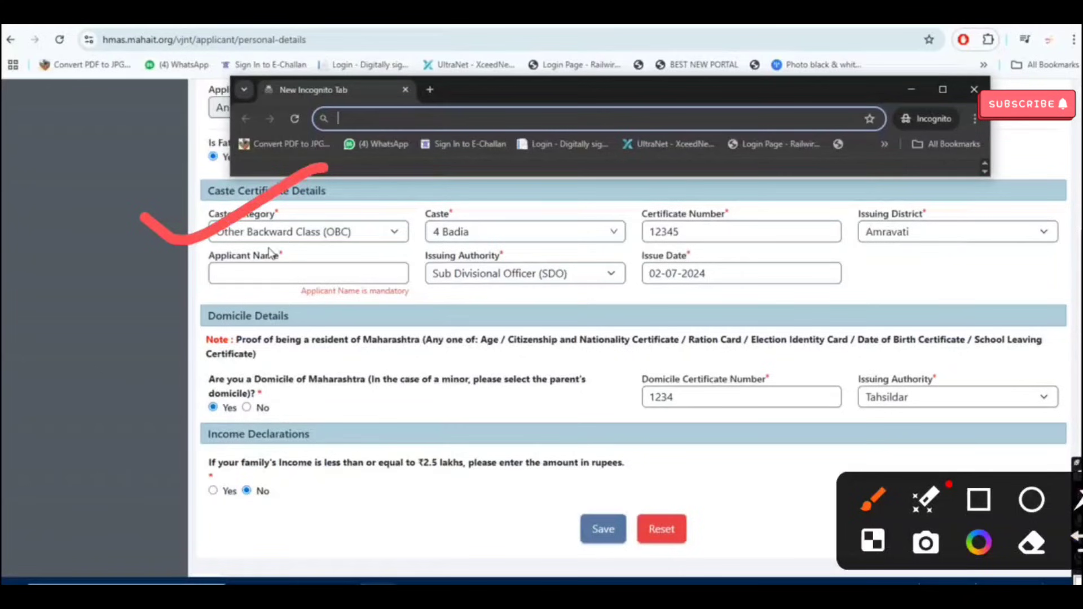
{"action": "left_click_drag", "start_coordinate": [496, 191], "coordinate": [642, 136]}
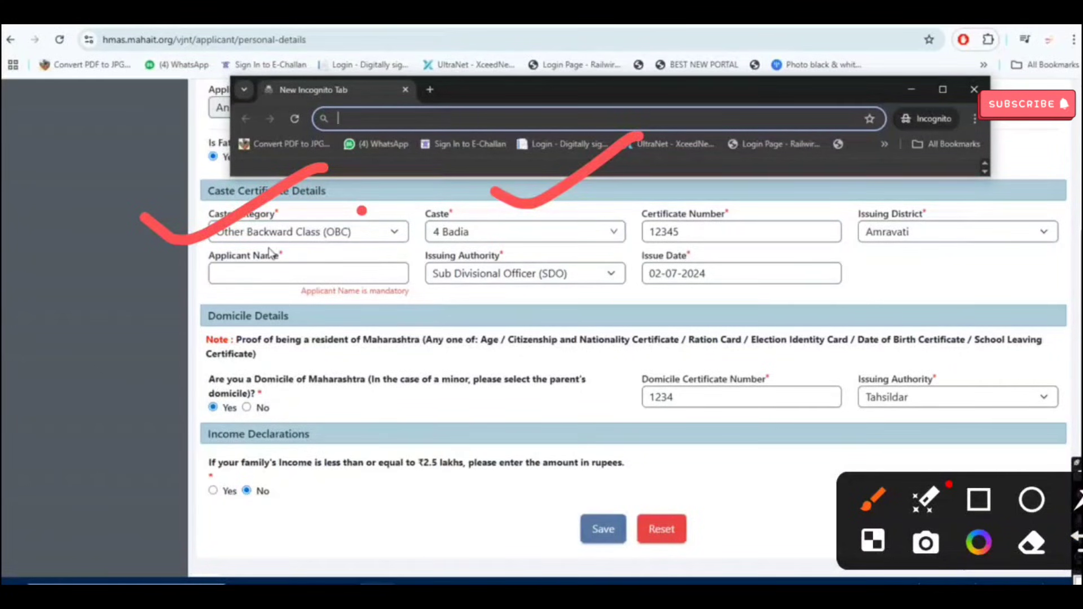
{"action": "left_click_drag", "start_coordinate": [706, 195], "coordinate": [874, 130]}
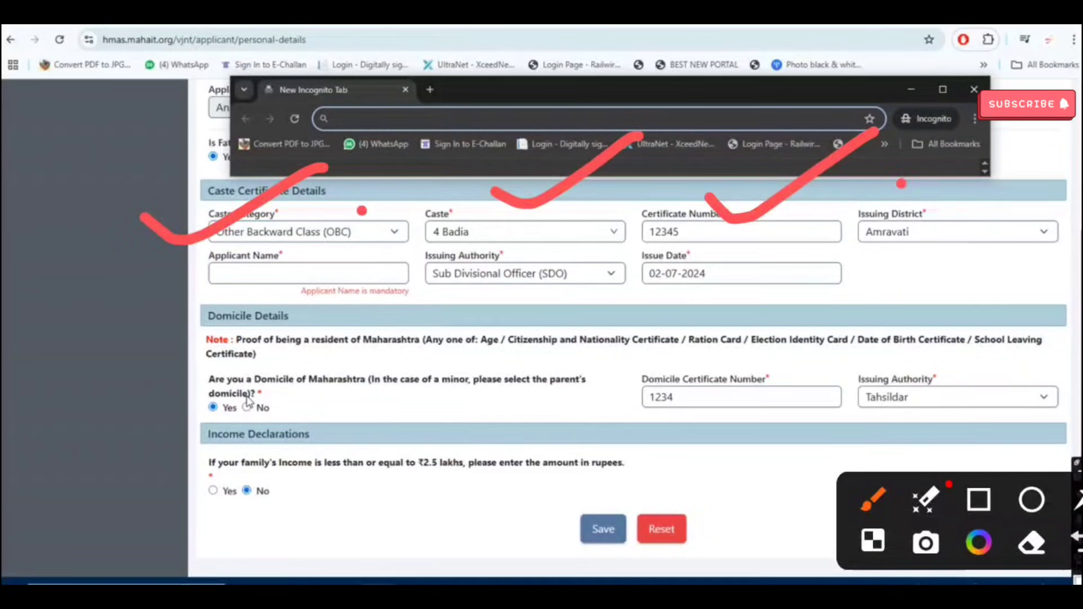
{"action": "left_click_drag", "start_coordinate": [901, 183], "coordinate": [1034, 159]}
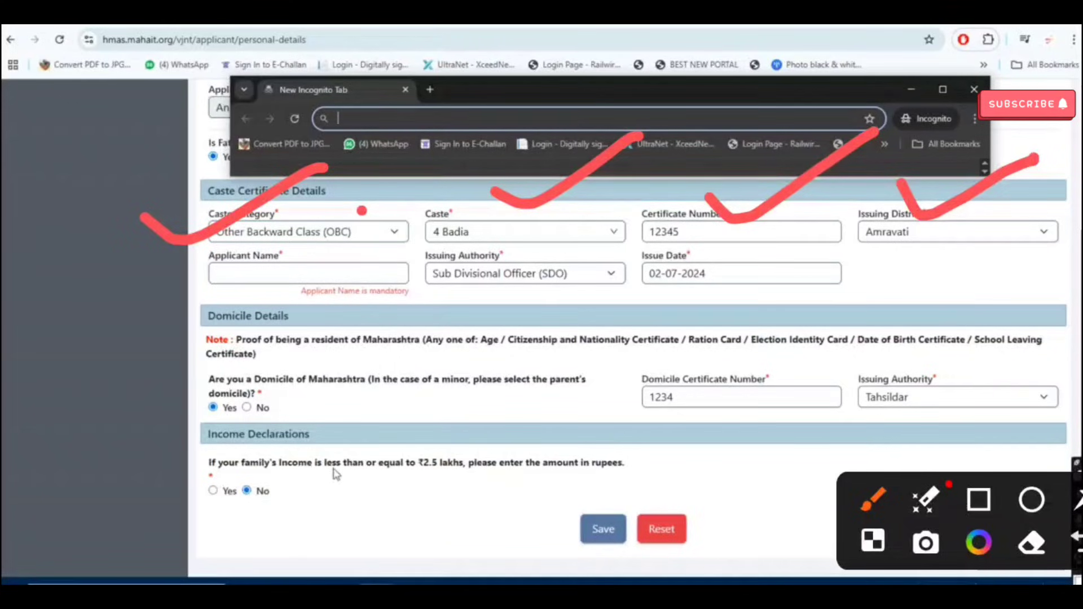
{"action": "left_click_drag", "start_coordinate": [191, 289], "coordinate": [268, 271]}
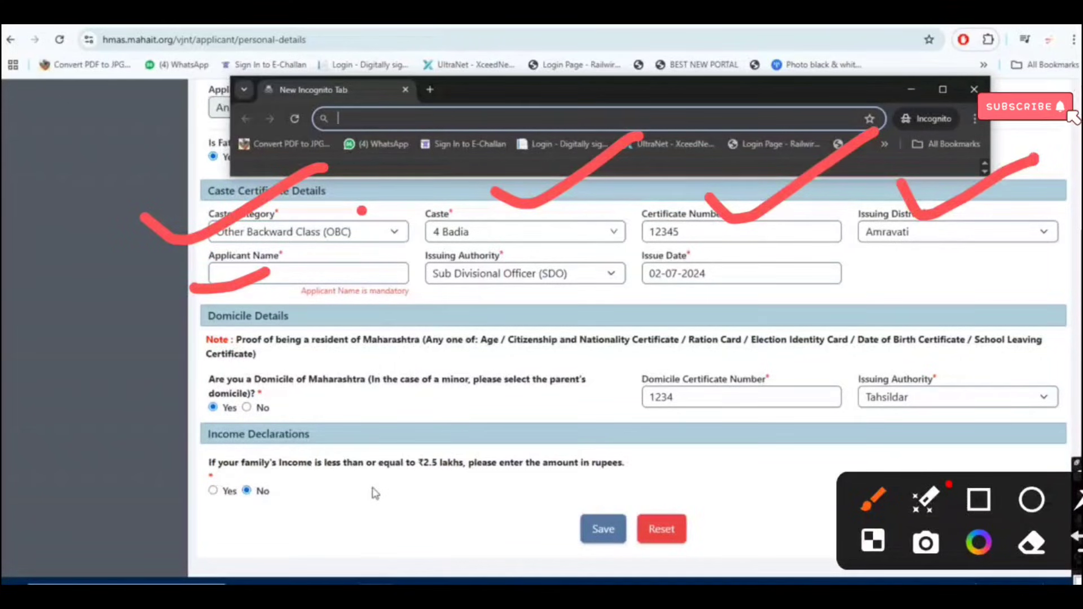
{"action": "mouse_move", "coordinate": [490, 292]}
{"action": "left_mouse_down"}
{"action": "mouse_move", "coordinate": [500, 300]}
{"action": "mouse_move", "coordinate": [585, 287]}
{"action": "left_mouse_up"}
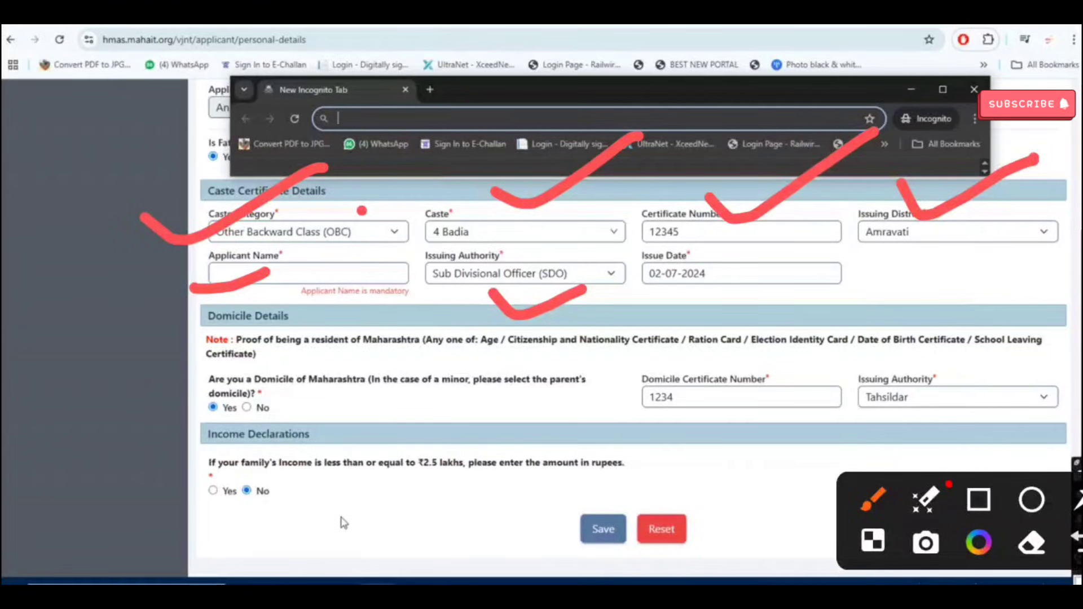
{"action": "left_click_drag", "start_coordinate": [729, 276], "coordinate": [847, 258]}
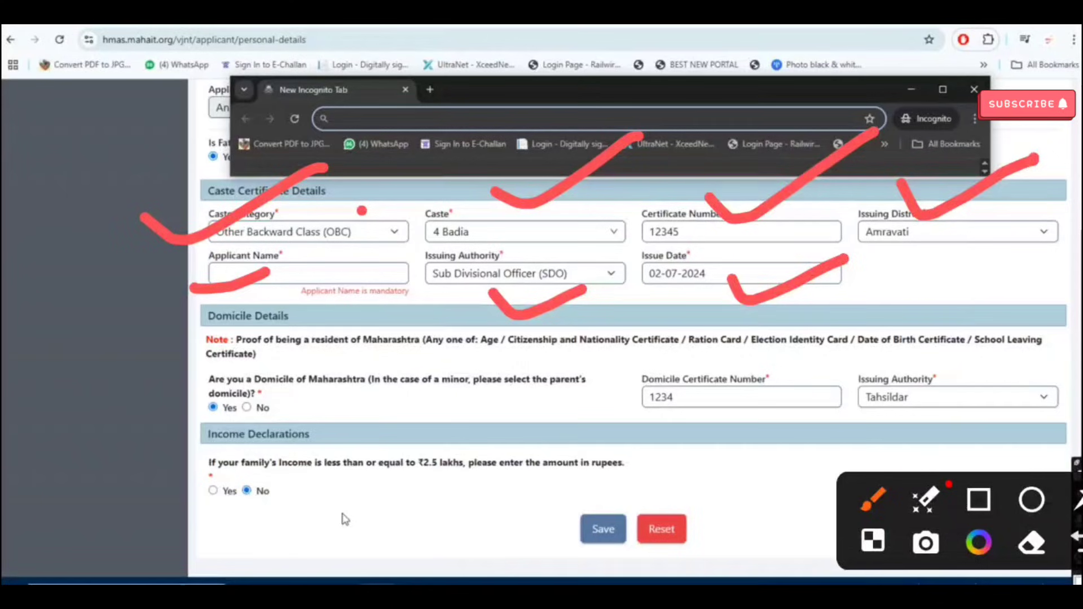
Tick the domicile note, Domicile Certificate Number and Issuing Authority of the Domicile Details section in red
{"action": "left_click_drag", "start_coordinate": [142, 364], "coordinate": [199, 345]}
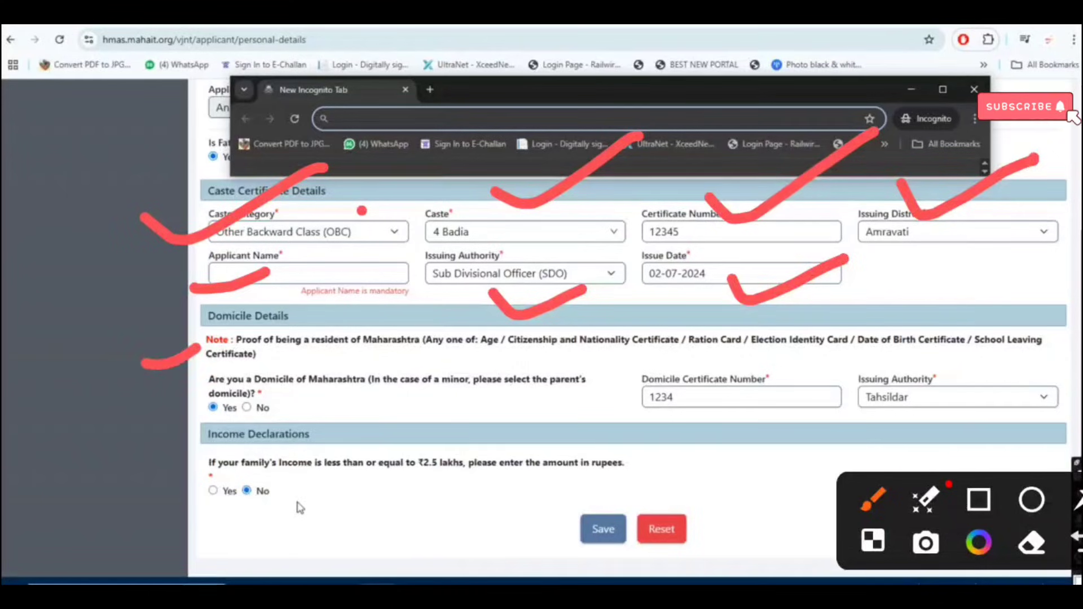
{"action": "left_click_drag", "start_coordinate": [622, 357], "coordinate": [781, 303]}
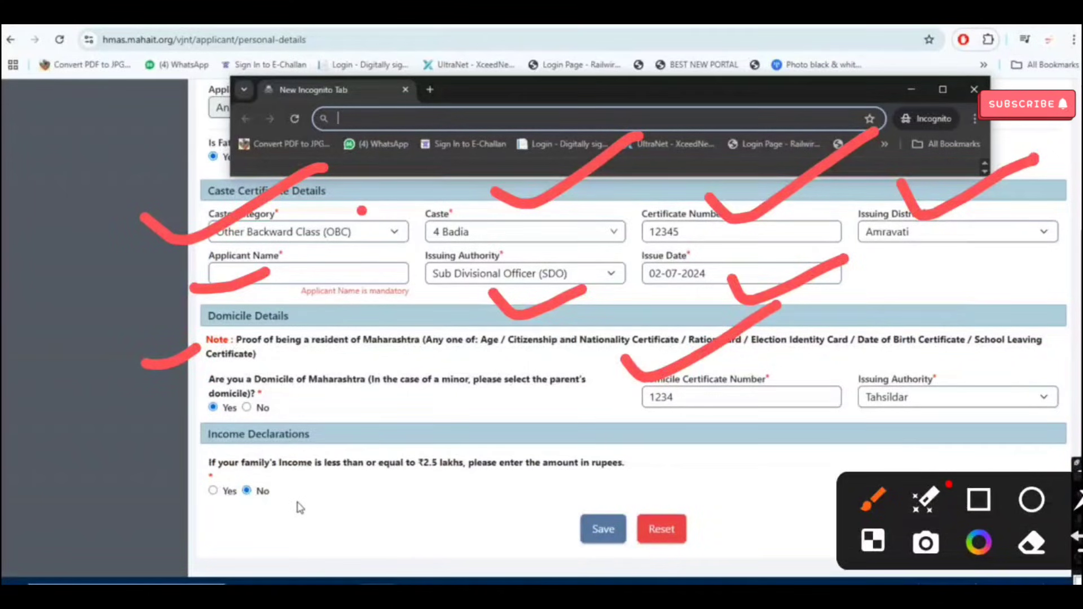
{"action": "mouse_move", "coordinate": [881, 333]}
{"action": "left_mouse_down"}
{"action": "mouse_move", "coordinate": [990, 344]}
{"action": "mouse_move", "coordinate": [1074, 303]}
{"action": "left_mouse_up"}
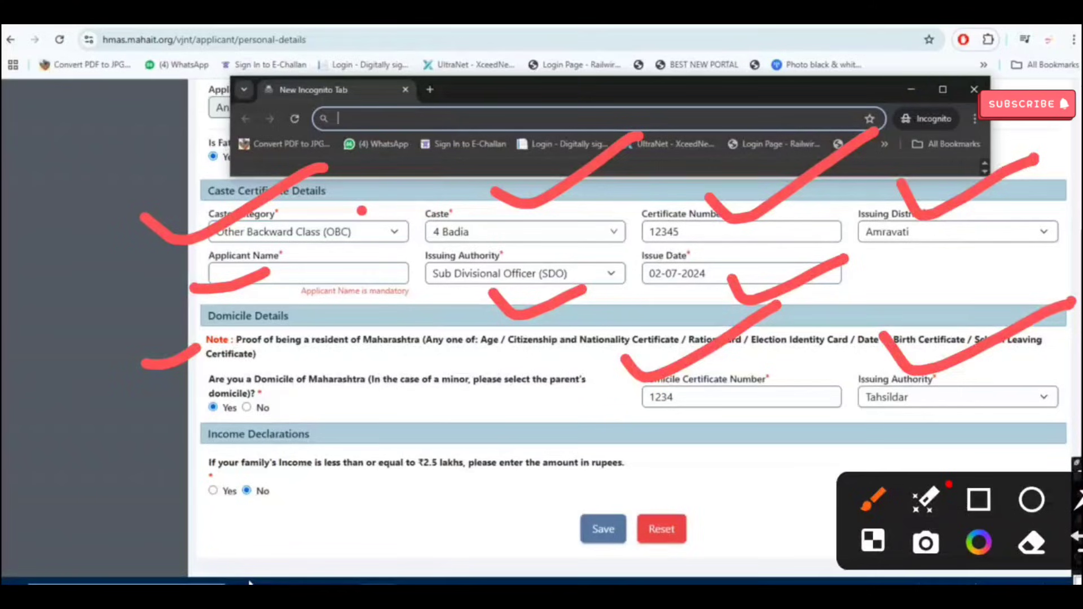
Tick the Maharashtra domicile answer, then circle the ₹2.5 lakhs limit and tick the Yes/No choice under Income Declarations in red
{"action": "left_click", "coordinate": [213, 493]}
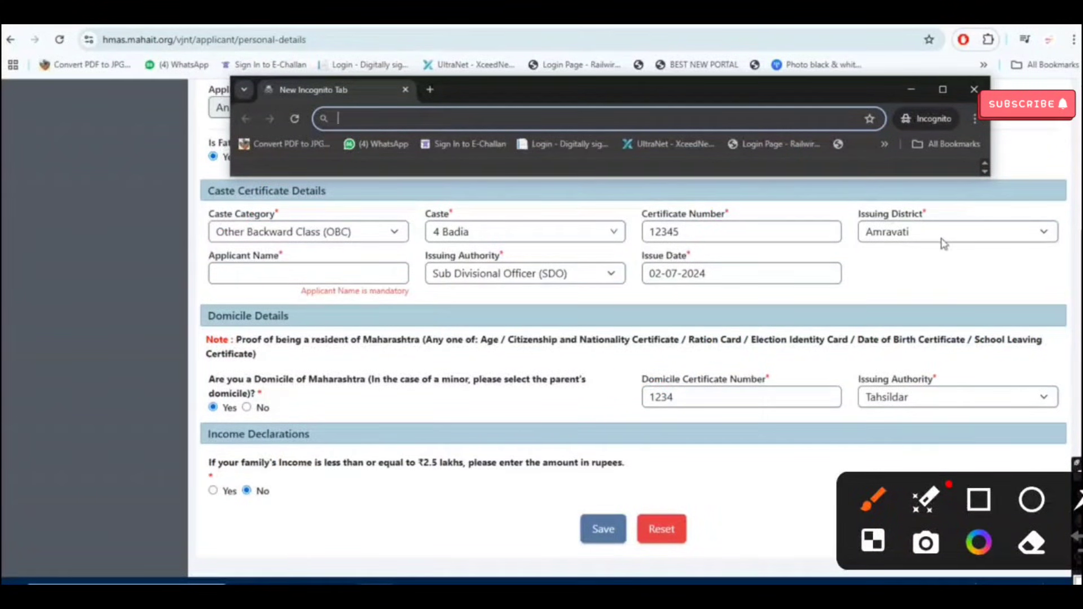
{"action": "left_click_drag", "start_coordinate": [153, 420], "coordinate": [303, 358]}
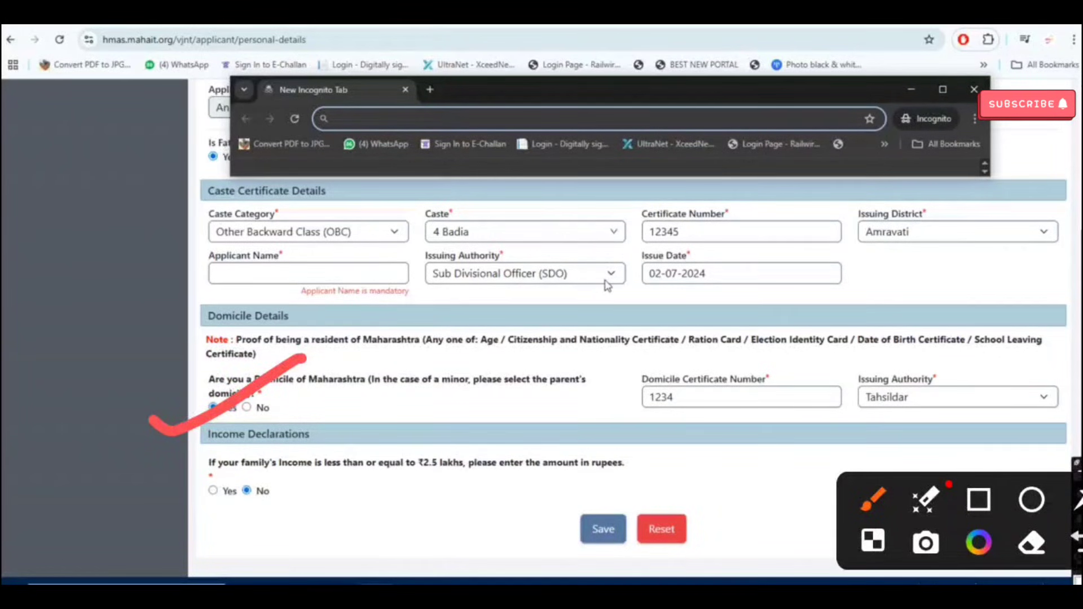
{"action": "mouse_move", "coordinate": [409, 416]}
{"action": "left_mouse_down"}
{"action": "mouse_move", "coordinate": [375, 474]}
{"action": "mouse_move", "coordinate": [343, 450]}
{"action": "left_mouse_up"}
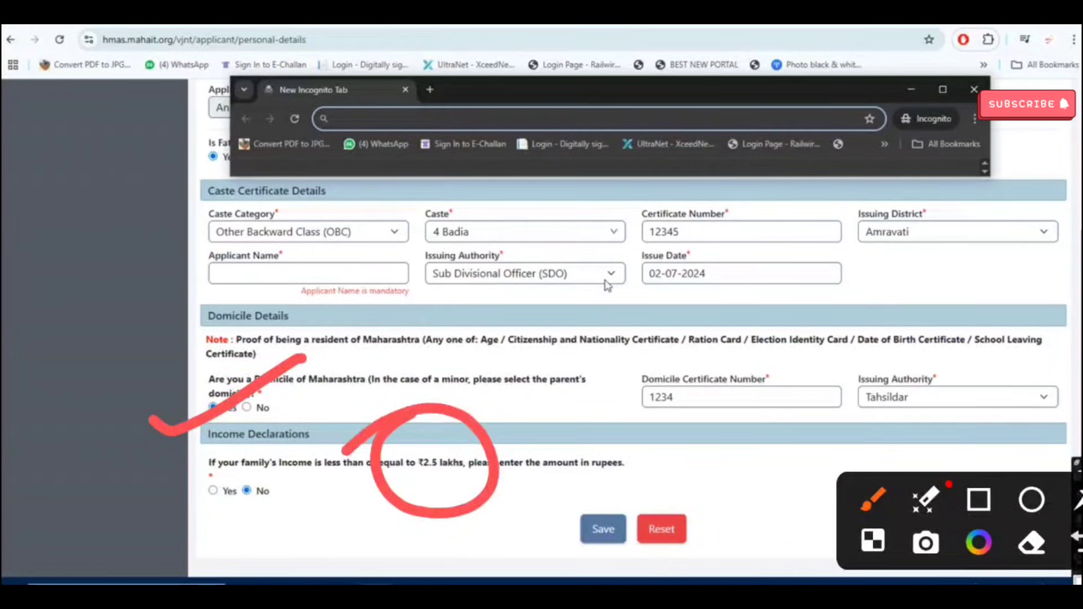
{"action": "left_click_drag", "start_coordinate": [164, 495], "coordinate": [231, 451]}
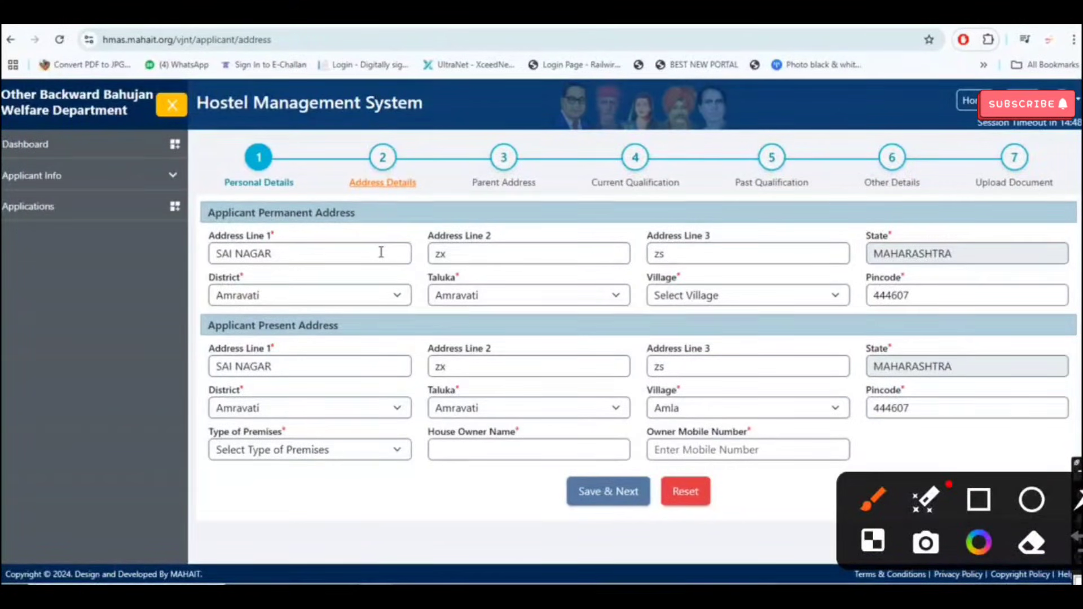
Mark the Applicant Permanent Address fields with red strokes and enter "c/p" in the present address's Address Line 1
{"action": "left_click", "coordinate": [339, 371]}
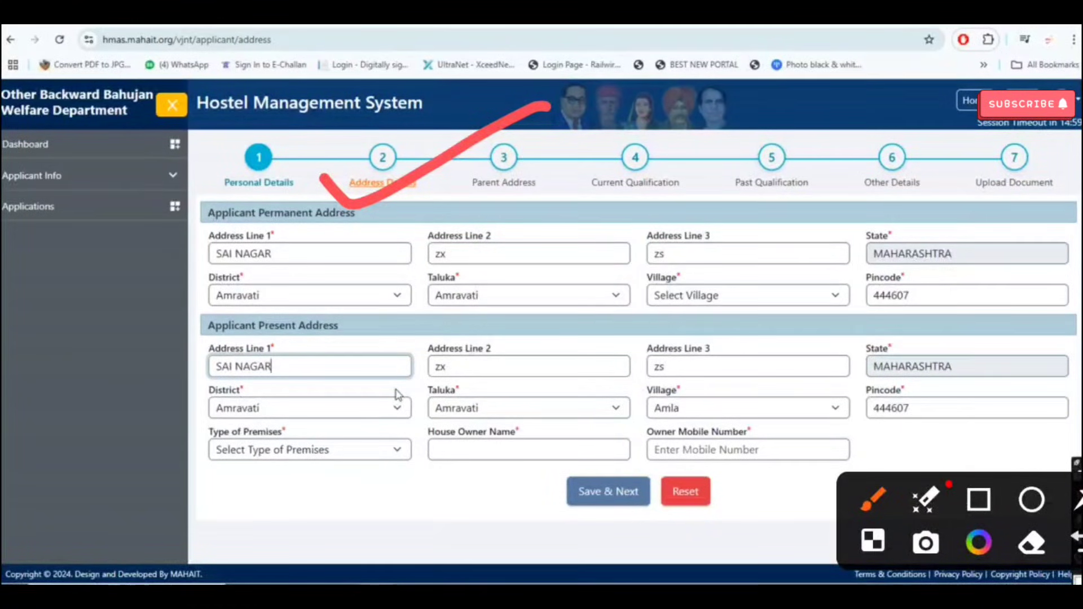
{"action": "left_click_drag", "start_coordinate": [538, 210], "coordinate": [699, 167]}
{"action": "left_click_drag", "start_coordinate": [745, 218], "coordinate": [890, 151]}
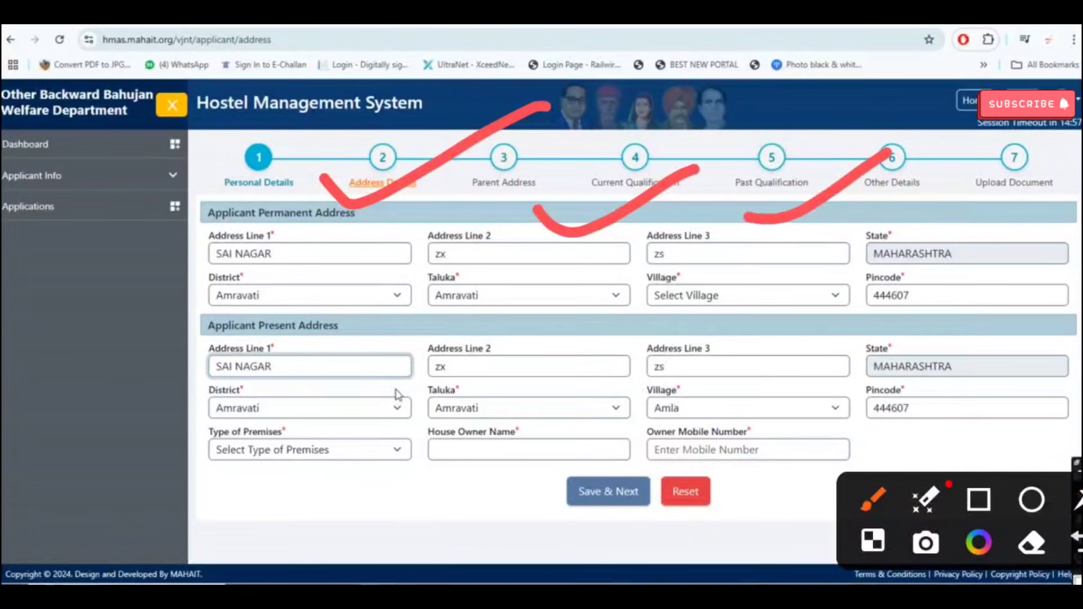
{"action": "left_click_drag", "start_coordinate": [911, 216], "coordinate": [1060, 125]}
{"action": "key", "text": "ctrl+a"}
{"action": "left_click_drag", "start_coordinate": [189, 296], "coordinate": [232, 270]}
{"action": "left_click_drag", "start_coordinate": [497, 271], "coordinate": [518, 271]}
{"action": "type", "text": "c"}
{"action": "left_click_drag", "start_coordinate": [714, 284], "coordinate": [776, 290]}
{"action": "type", "text": "/p"}
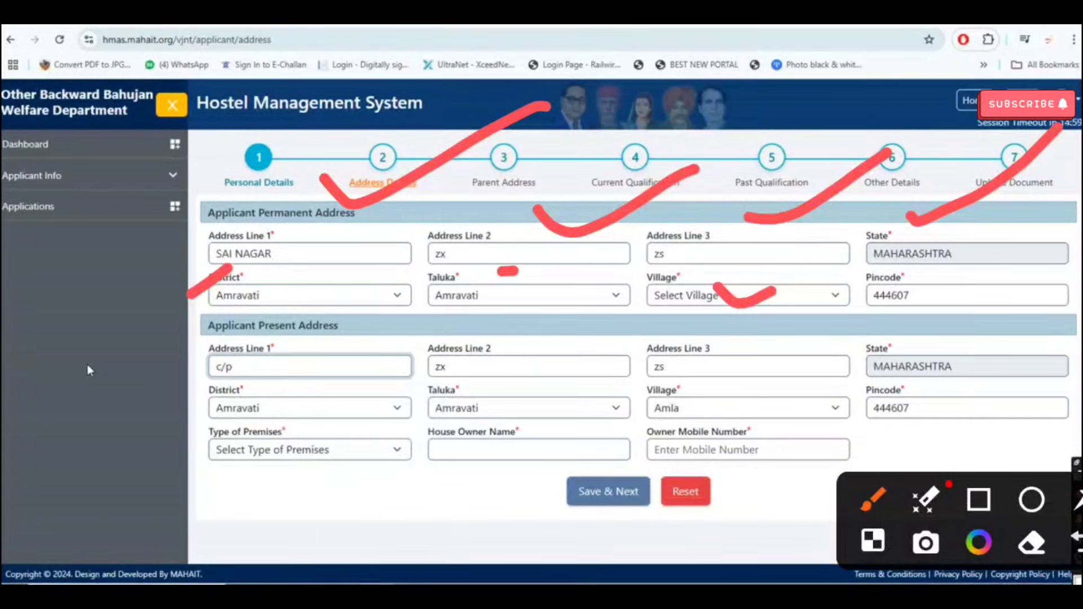
{"action": "mouse_move", "coordinate": [931, 282]}
{"action": "left_mouse_down"}
{"action": "mouse_move", "coordinate": [1007, 291]}
{"action": "mouse_move", "coordinate": [1065, 256]}
{"action": "left_mouse_up"}
Replace the present address's Address Line 1 entry with "C/O" and draw a red tick by the Applicant Present Address heading
{"action": "key", "text": "Right"}
{"action": "key", "text": "Right"}
{"action": "key", "text": "BackSpace"}
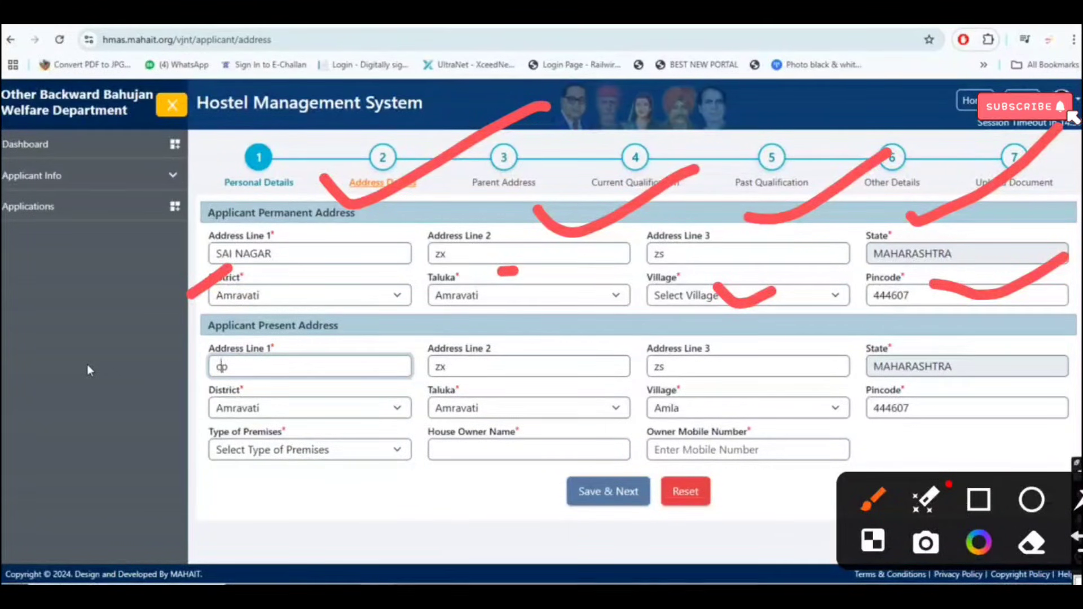
{"action": "type", "text": "p"}
{"action": "key", "text": "BackSpace"}
{"action": "key", "text": "BackSpace"}
{"action": "mouse_move", "coordinate": [145, 304]}
{"action": "left_mouse_down"}
{"action": "mouse_move", "coordinate": [265, 292]}
{"action": "mouse_move", "coordinate": [308, 269]}
{"action": "left_mouse_up"}
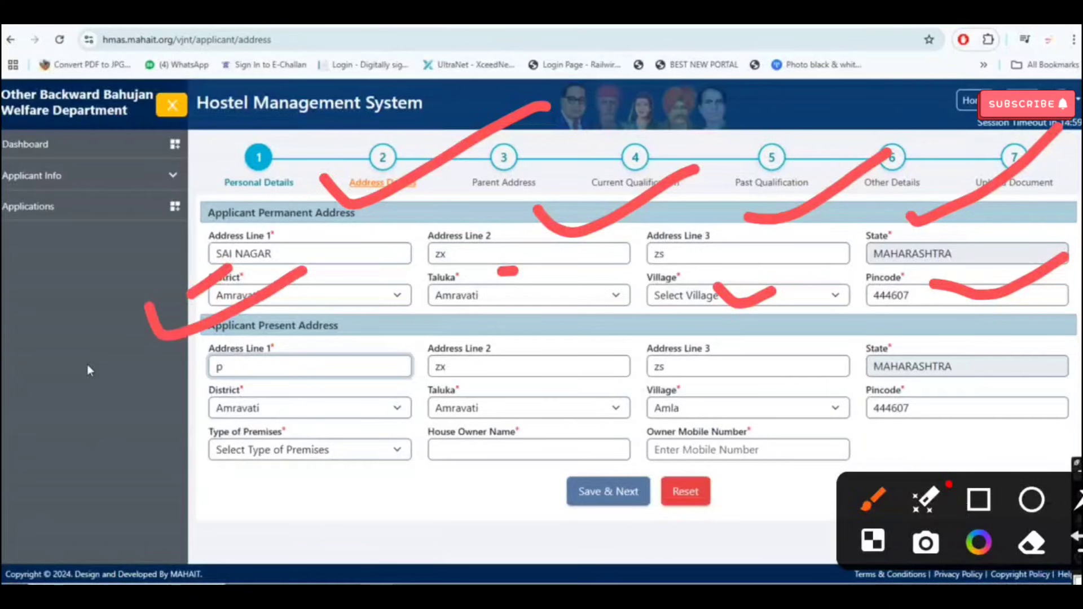
{"action": "key", "text": "BackSpace"}
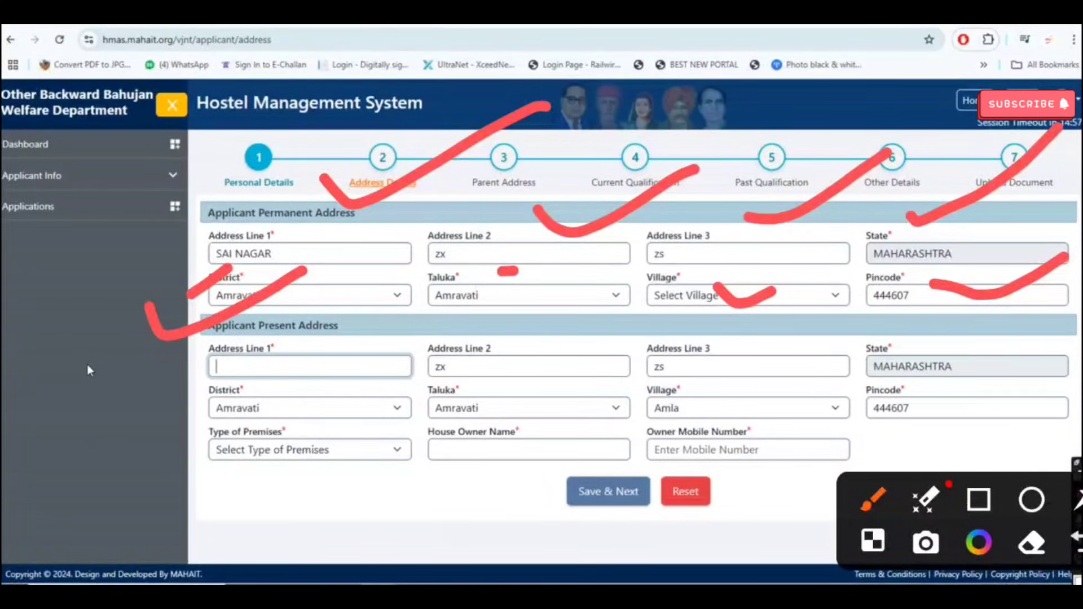
{"action": "type", "text": "C/O"}
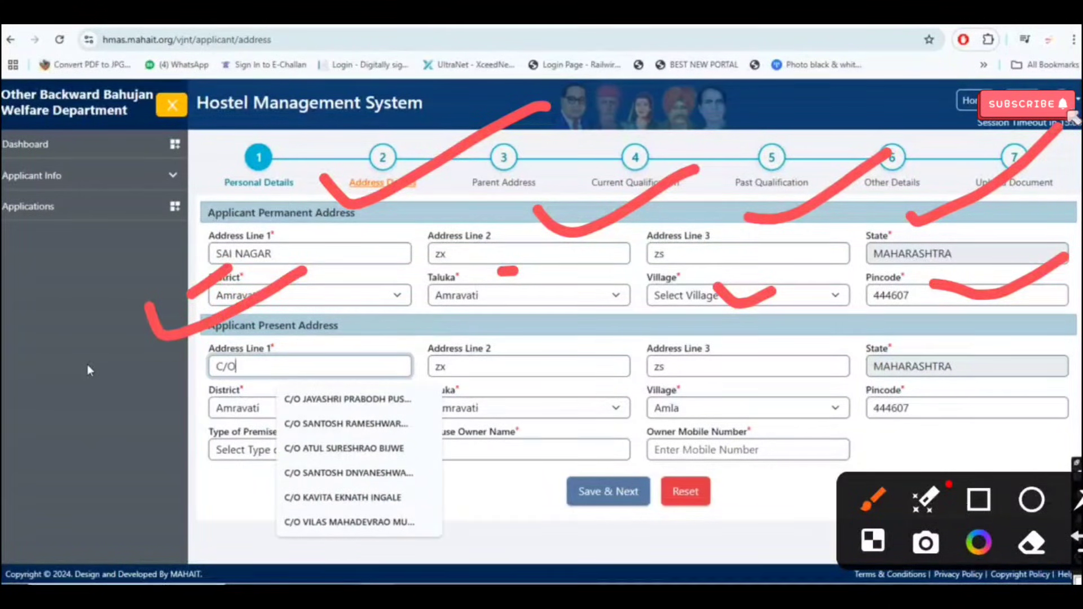
{"action": "left_click", "coordinate": [225, 496]}
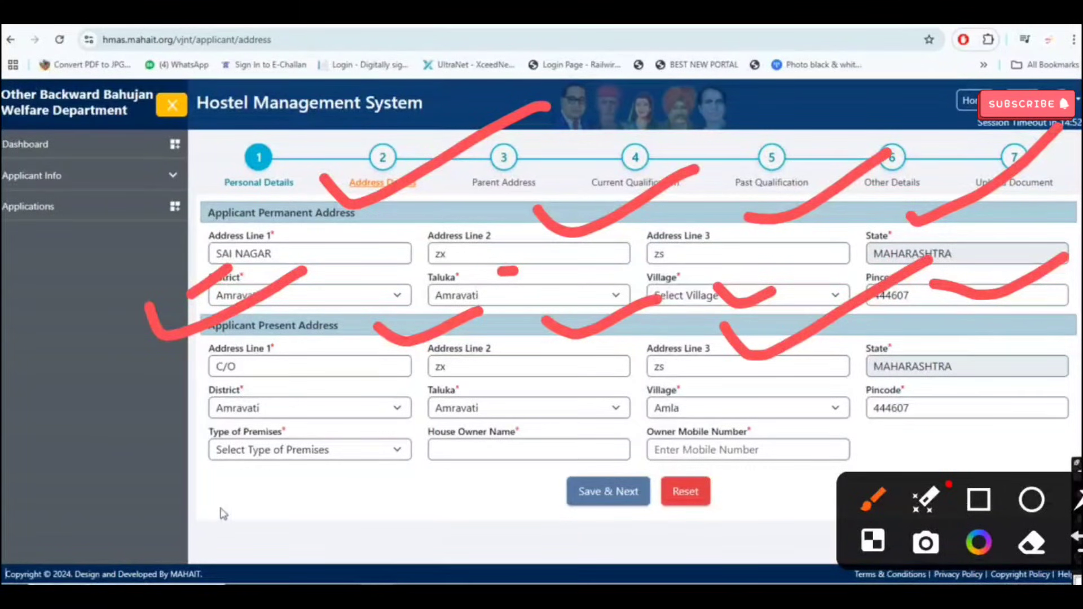
Clear Address Line 1 of the present address and set the Type of Premises to Rented House
{"action": "left_click_drag", "start_coordinate": [270, 368], "coordinate": [161, 377]}
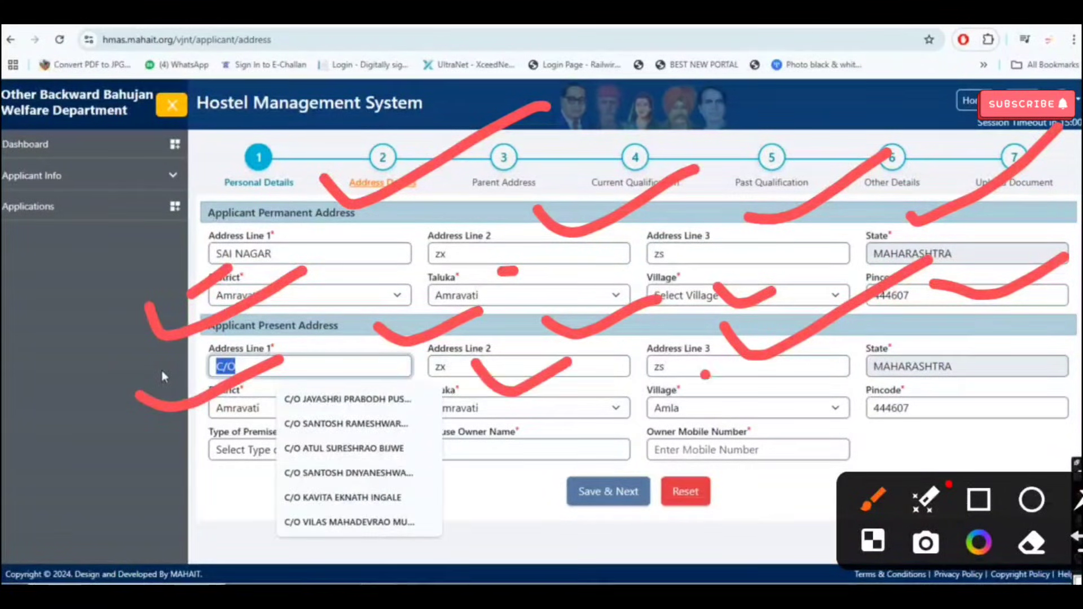
{"action": "key", "text": "BackSpace"}
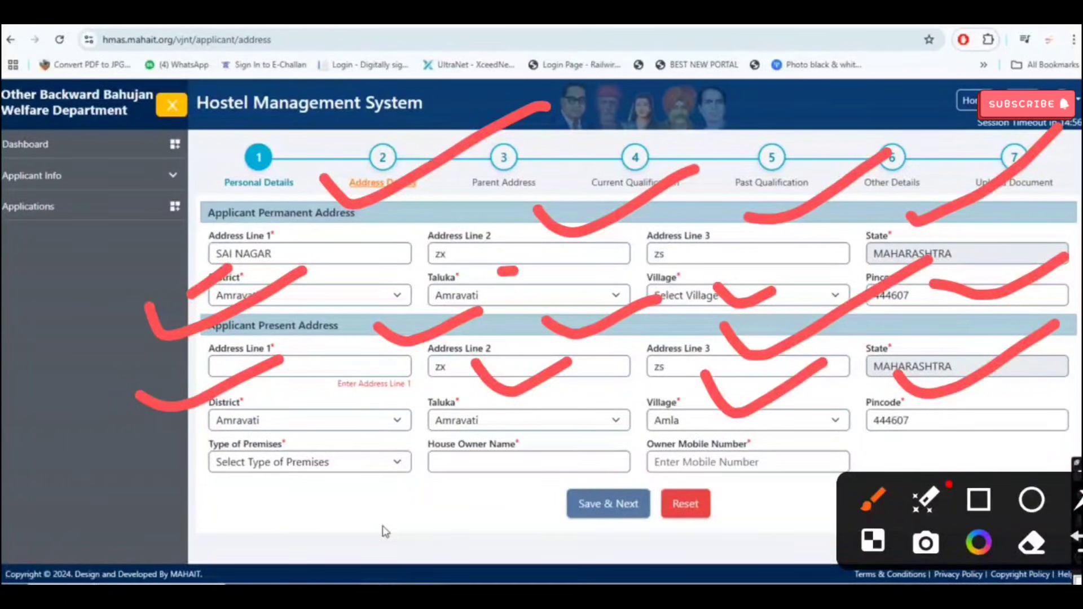
{"action": "left_click", "coordinate": [397, 463]}
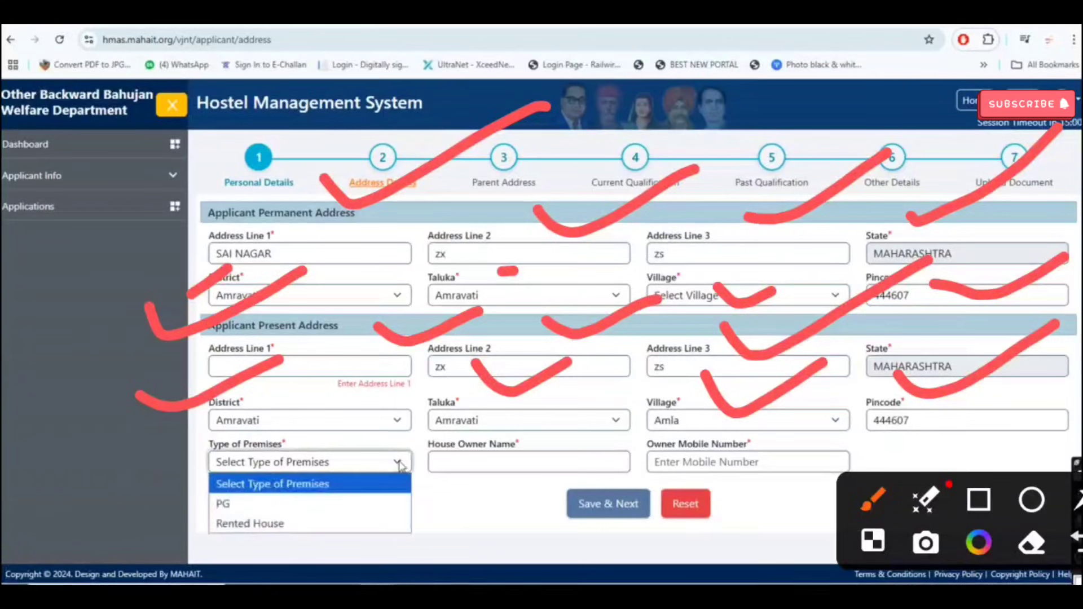
{"action": "left_click", "coordinate": [392, 525]}
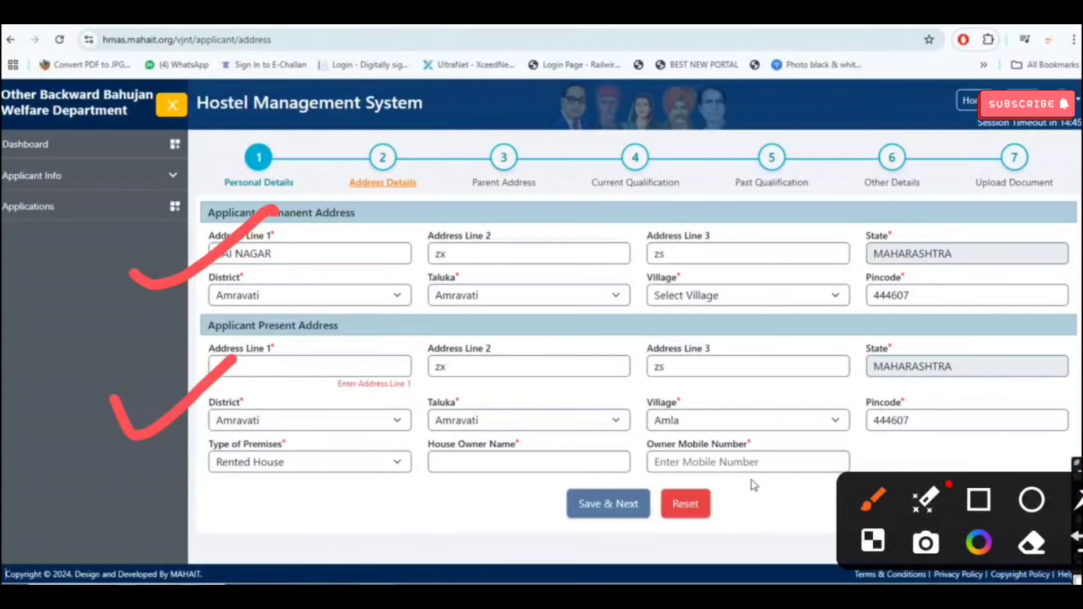
Mark the House Owner Name and Owner Mobile Number fields in red, then end the annotation
{"action": "left_click_drag", "start_coordinate": [470, 502], "coordinate": [524, 480]}
{"action": "left_click_drag", "start_coordinate": [778, 494], "coordinate": [822, 467]}
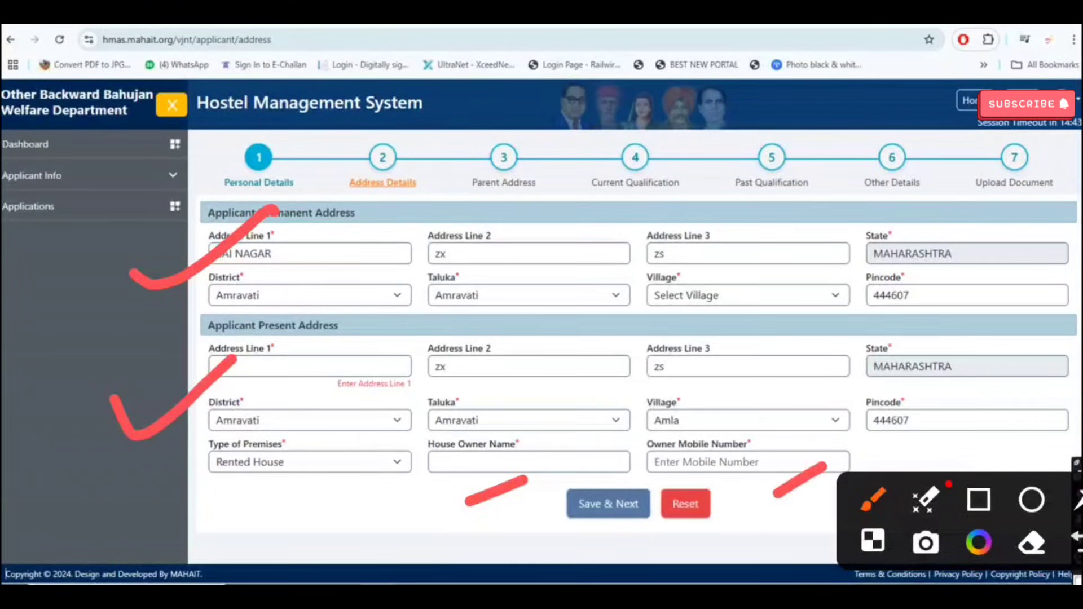
{"action": "key", "text": "Escape"}
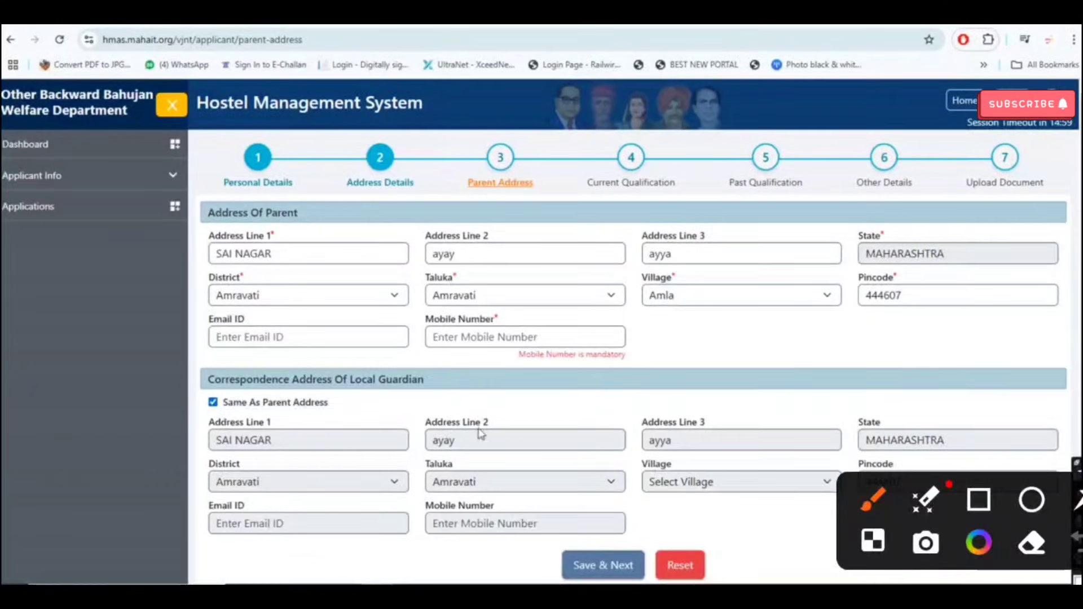
Tick the Address Details stage and the address lines of the parent and local guardian sections in red
{"action": "mouse_move", "coordinate": [293, 168]}
{"action": "left_mouse_down"}
{"action": "mouse_move", "coordinate": [333, 192]}
{"action": "mouse_move", "coordinate": [415, 146]}
{"action": "left_mouse_up"}
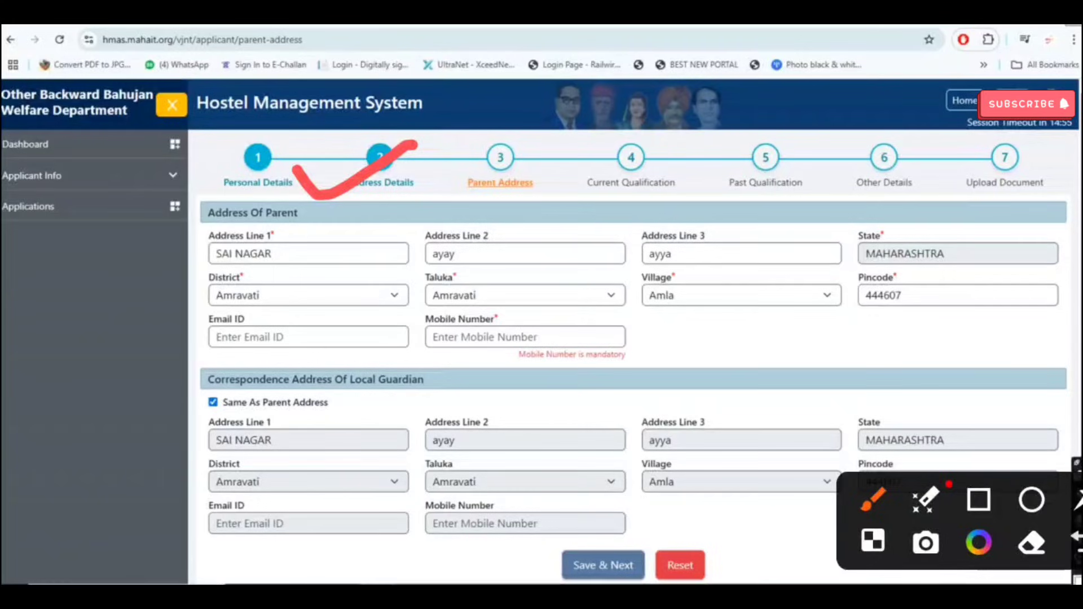
{"action": "left_click_drag", "start_coordinate": [129, 289], "coordinate": [244, 248]}
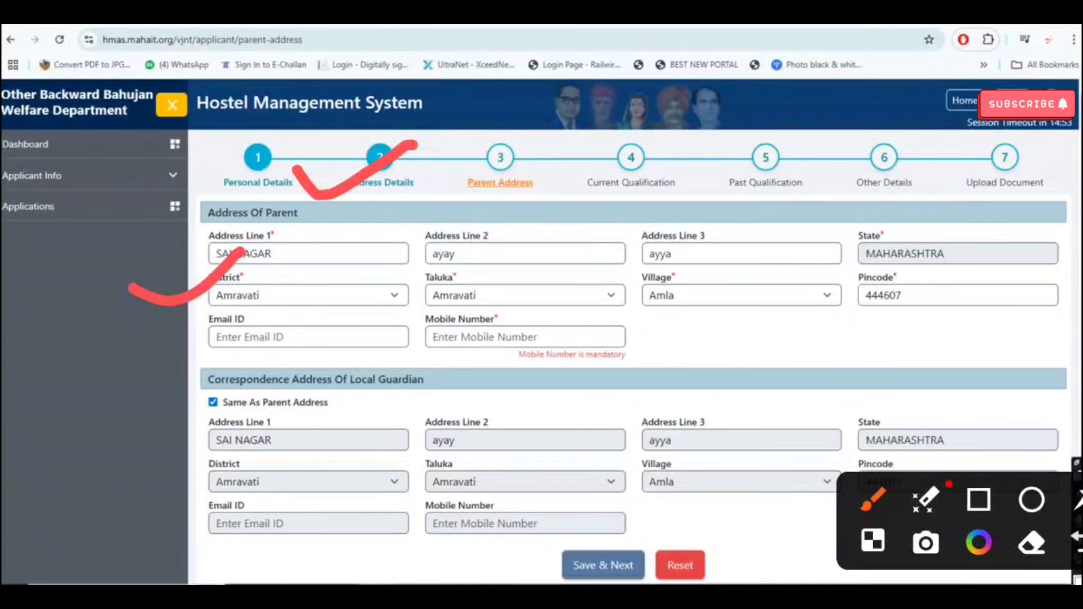
{"action": "mouse_move", "coordinate": [98, 480]}
{"action": "left_mouse_down"}
{"action": "mouse_move", "coordinate": [145, 499]}
{"action": "mouse_move", "coordinate": [217, 429]}
{"action": "left_mouse_up"}
{"action": "left_click_drag", "start_coordinate": [337, 275], "coordinate": [462, 248]}
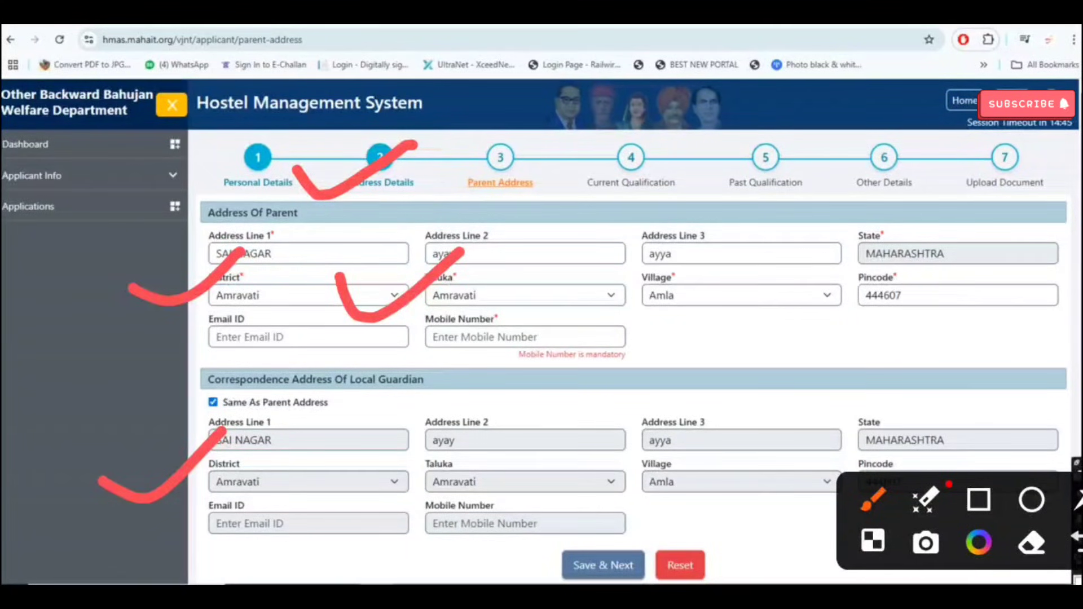
Mark the parent's Email ID and the parent and guardian Mobile Number areas in red, and save the Parent Address page
{"action": "left_click_drag", "start_coordinate": [697, 335], "coordinate": [765, 319]}
{"action": "left_click_drag", "start_coordinate": [704, 515], "coordinate": [772, 473]}
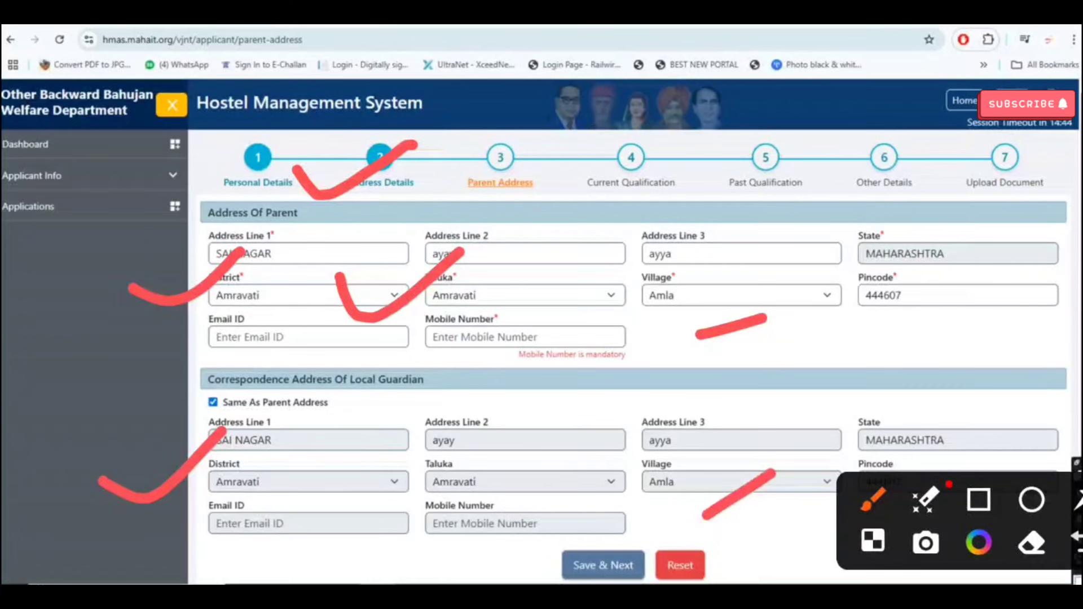
{"action": "left_click_drag", "start_coordinate": [139, 346], "coordinate": [261, 296]}
{"action": "left_click_drag", "start_coordinate": [585, 312], "coordinate": [767, 252]}
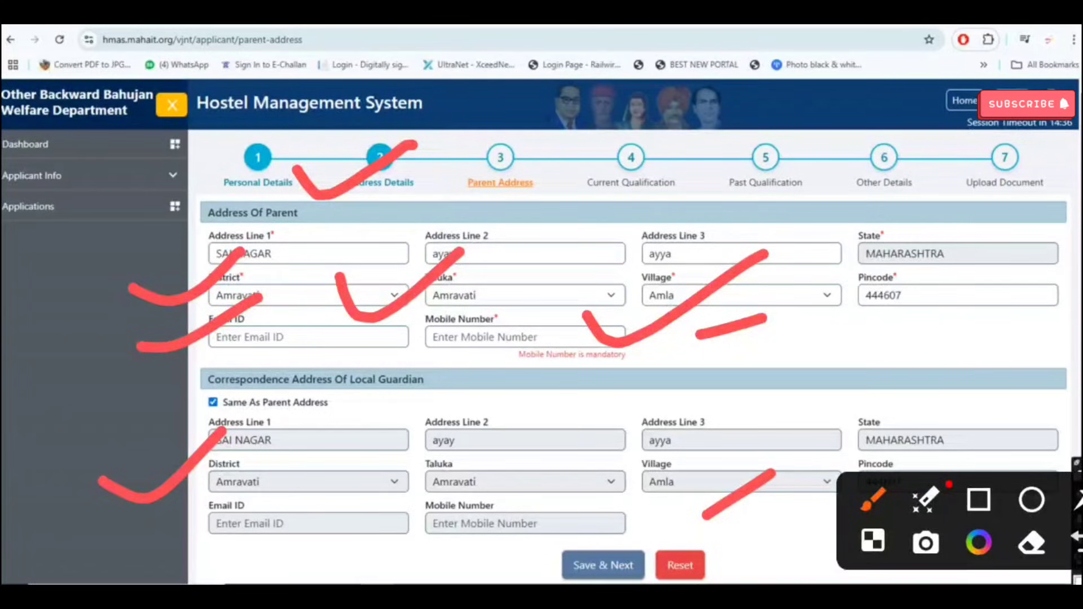
{"action": "left_click_drag", "start_coordinate": [592, 497], "coordinate": [729, 427]}
{"action": "left_click", "coordinate": [603, 565]}
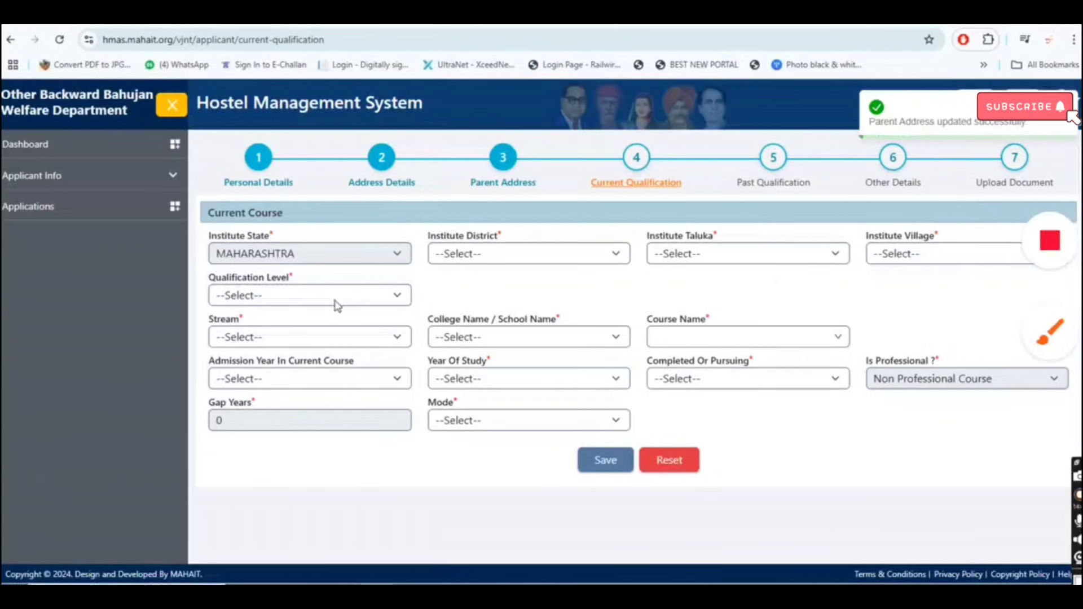
Turn on the annotation brush and tick Institute State, District, Taluka and Village in red on the Current Course form
{"action": "left_click", "coordinate": [1050, 332]}
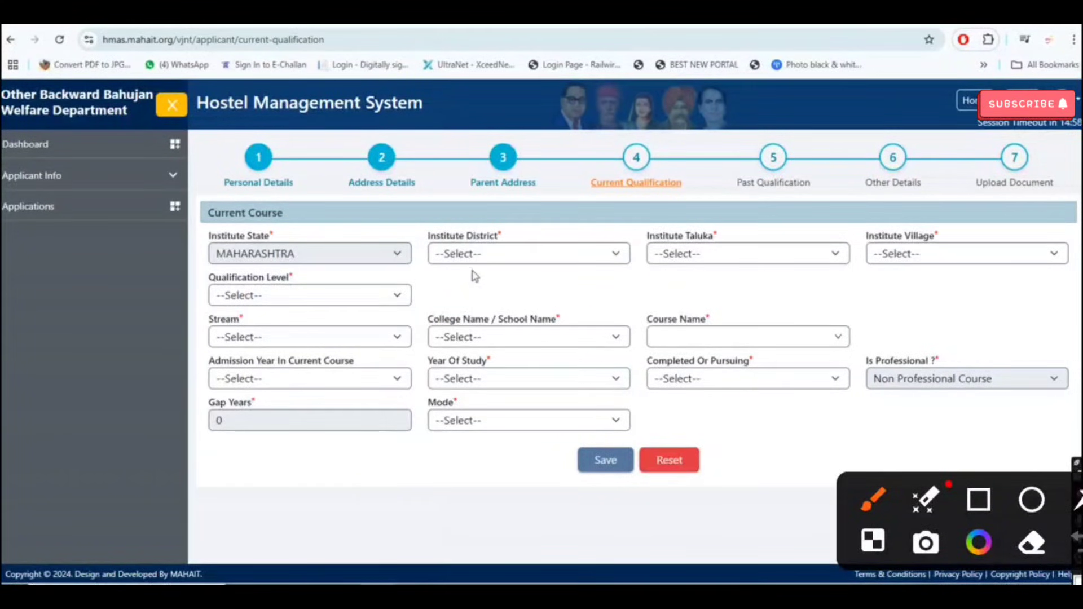
{"action": "mouse_move", "coordinate": [170, 191]}
{"action": "left_mouse_down"}
{"action": "mouse_move", "coordinate": [192, 215]}
{"action": "mouse_move", "coordinate": [335, 127]}
{"action": "left_mouse_up"}
{"action": "left_click", "coordinate": [512, 259]}
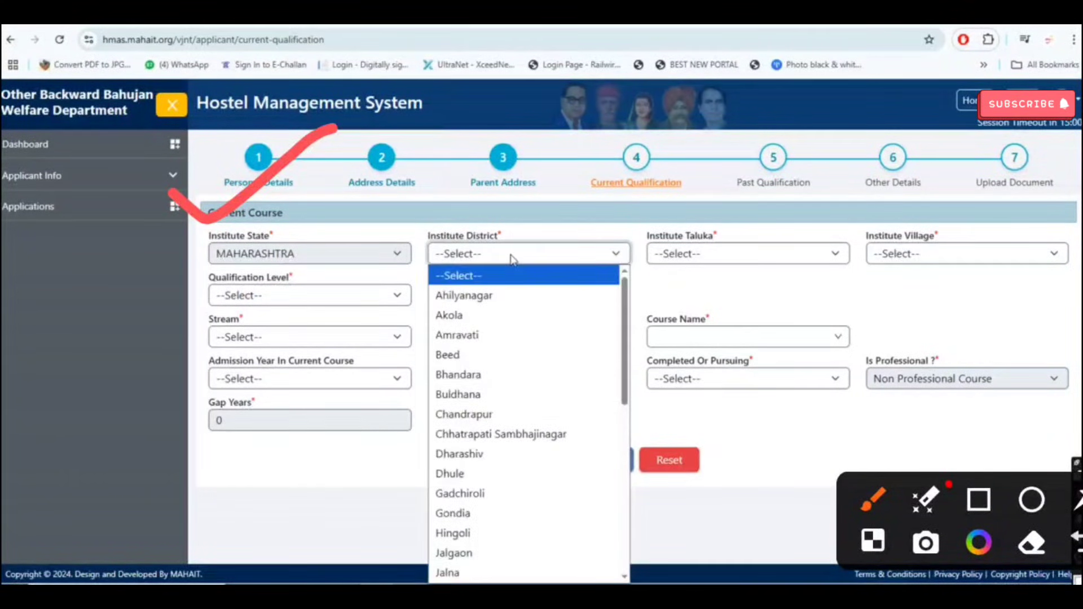
{"action": "left_click", "coordinate": [511, 257]}
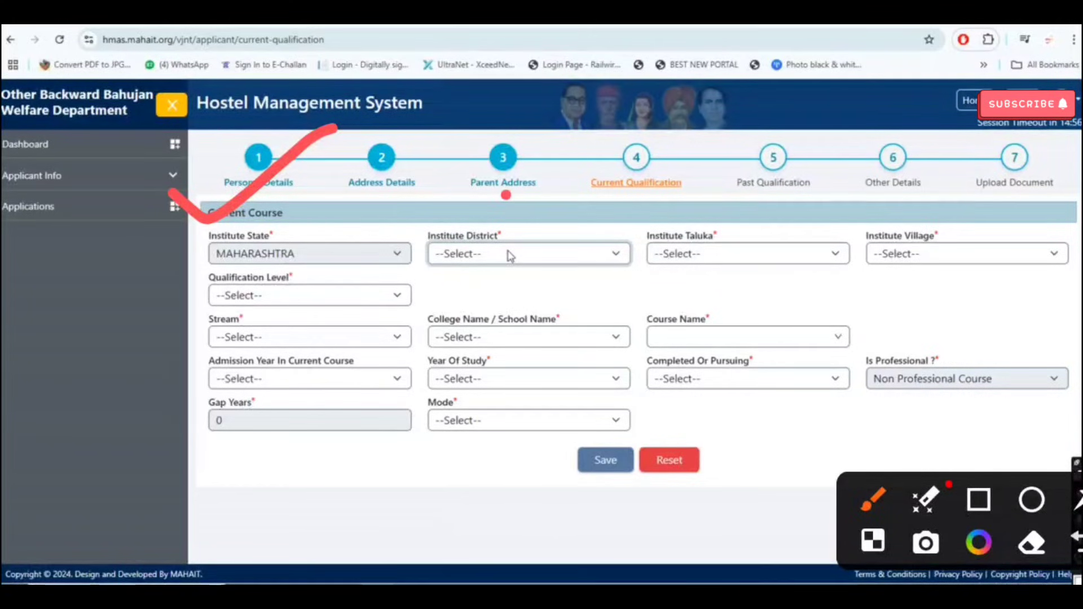
{"action": "left_click_drag", "start_coordinate": [506, 195], "coordinate": [702, 140]}
{"action": "mouse_move", "coordinate": [710, 195]}
{"action": "left_mouse_down"}
{"action": "mouse_move", "coordinate": [753, 229]}
{"action": "mouse_move", "coordinate": [887, 142]}
{"action": "left_mouse_up"}
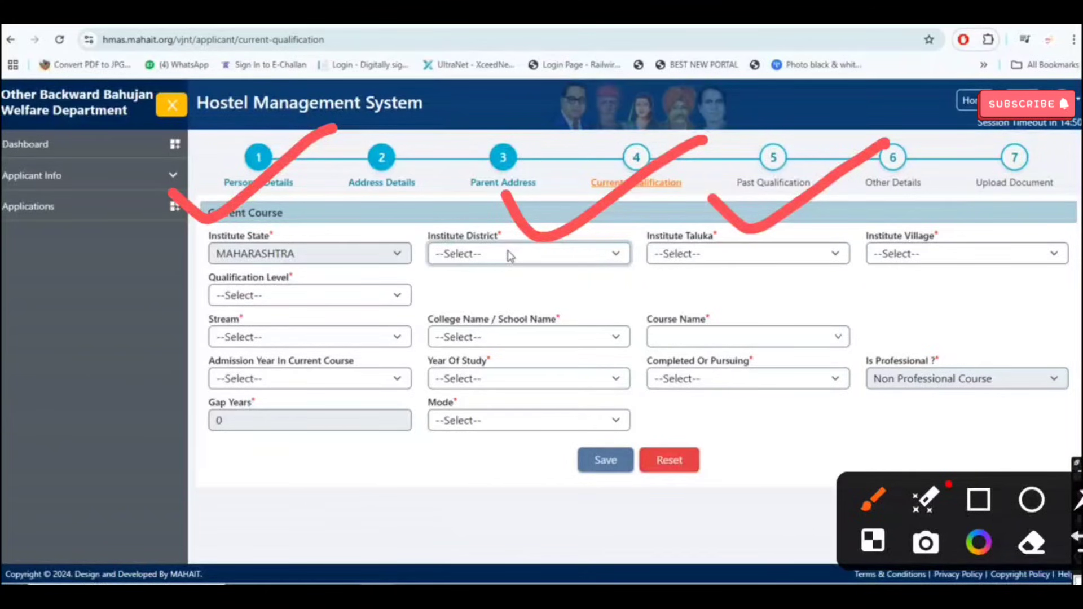
{"action": "left_click_drag", "start_coordinate": [916, 189], "coordinate": [1081, 135]}
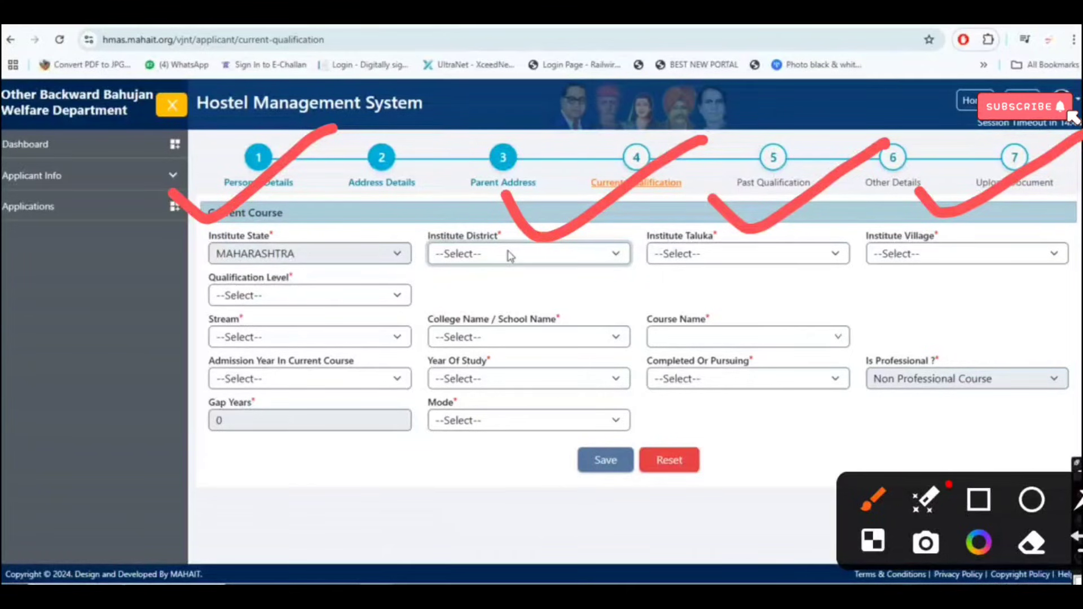
Tick the Qualification Level field in red and write the numbers 1 and 2 beside the form
{"action": "left_click_drag", "start_coordinate": [149, 287], "coordinate": [294, 214]}
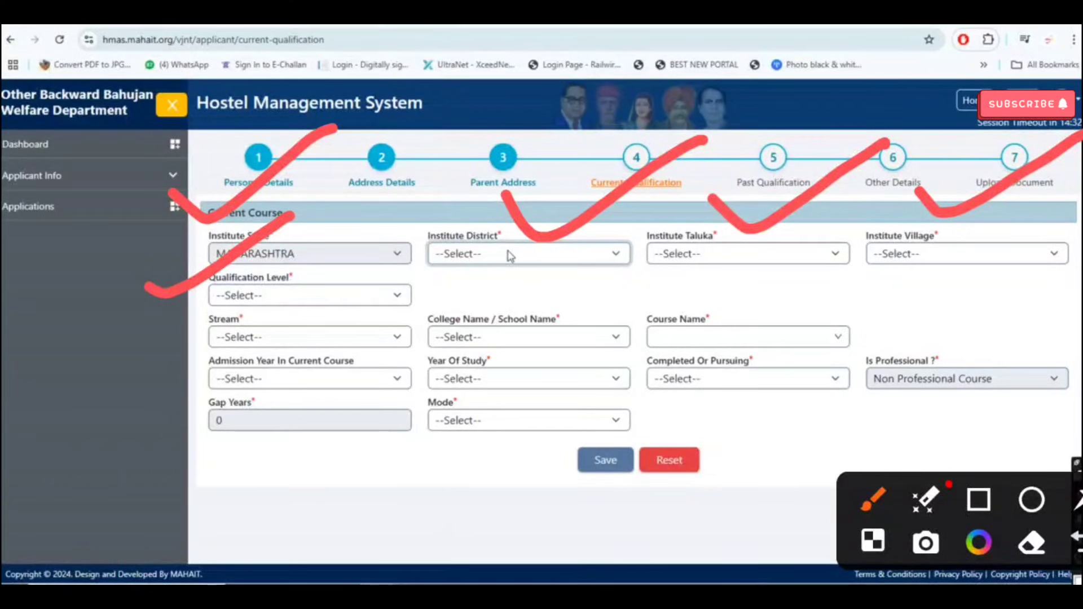
{"action": "mouse_move", "coordinate": [106, 403]}
{"action": "left_mouse_down"}
{"action": "mouse_move", "coordinate": [149, 442]}
{"action": "mouse_move", "coordinate": [174, 436]}
{"action": "left_mouse_up"}
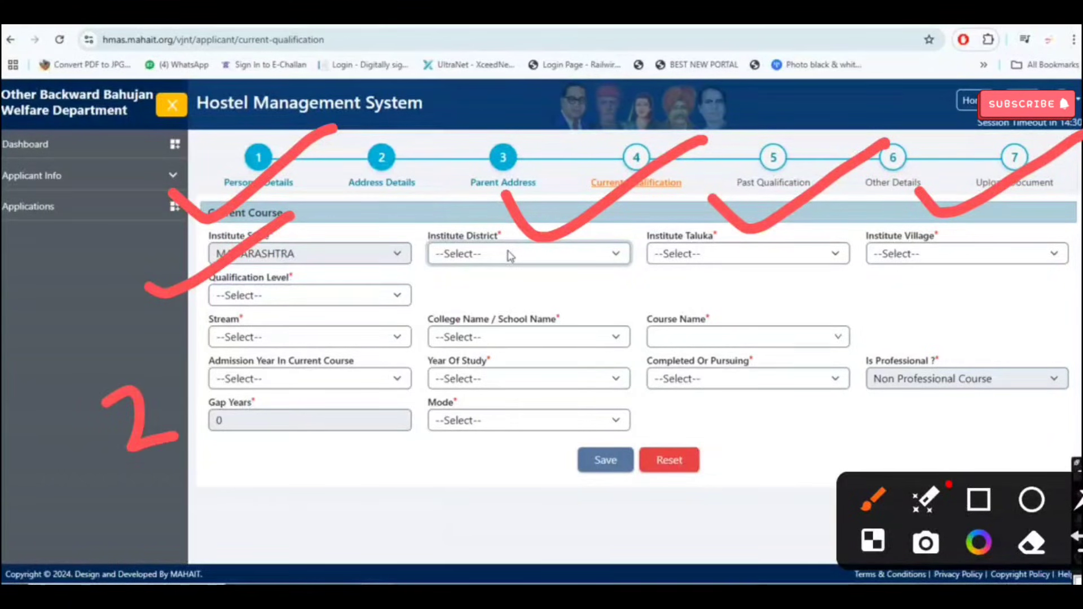
{"action": "left_click_drag", "start_coordinate": [92, 310], "coordinate": [108, 358]}
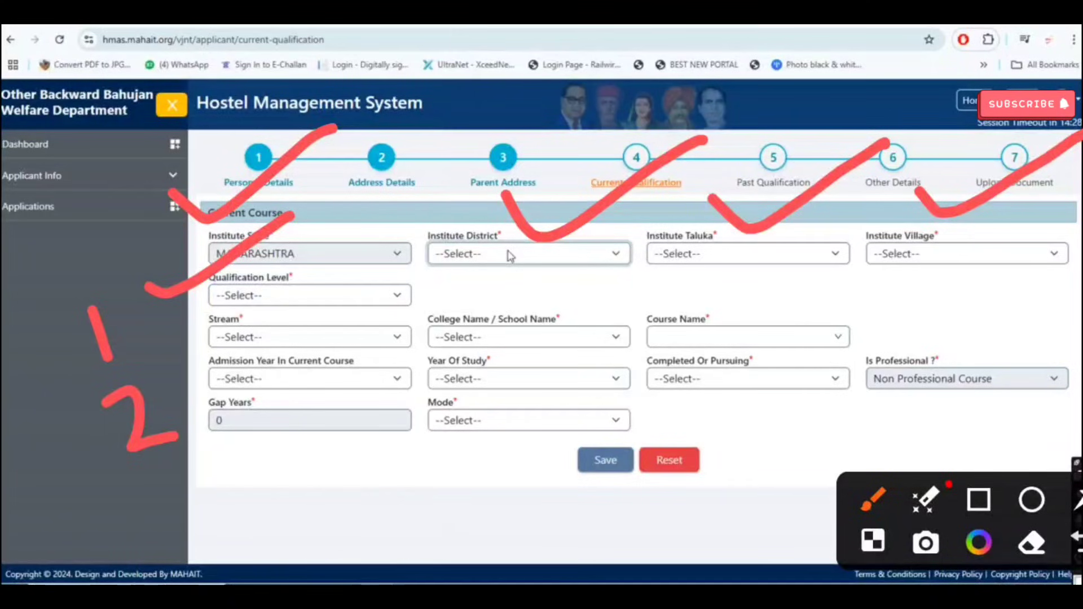
Write the numbers 3 and 4 in red below the 1 and 2, and add dashes and dots beside the numbers
{"action": "mouse_move", "coordinate": [157, 478]}
{"action": "left_mouse_down"}
{"action": "mouse_move", "coordinate": [206, 505]}
{"action": "mouse_move", "coordinate": [179, 520]}
{"action": "left_mouse_up"}
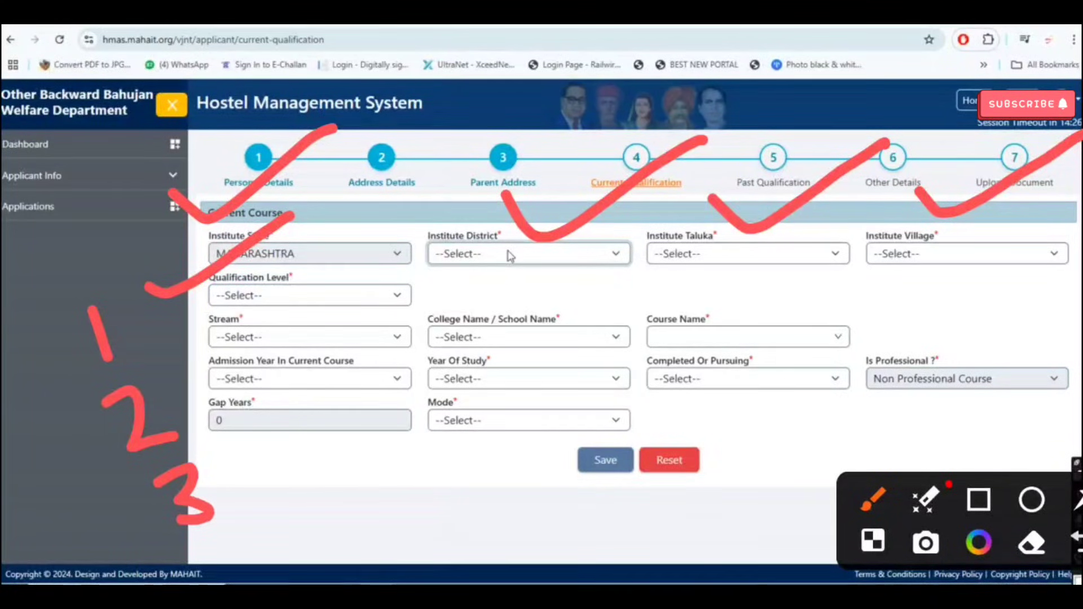
{"action": "left_click_drag", "start_coordinate": [156, 339], "coordinate": [225, 305]}
{"action": "left_click_drag", "start_coordinate": [181, 395], "coordinate": [259, 365]}
{"action": "left_click_drag", "start_coordinate": [251, 470], "coordinate": [305, 442]}
{"action": "mouse_move", "coordinate": [299, 491]}
{"action": "left_mouse_down"}
{"action": "mouse_move", "coordinate": [295, 520]}
{"action": "mouse_move", "coordinate": [341, 542]}
{"action": "left_mouse_up"}
{"action": "left_click", "coordinate": [55, 361]}
{"action": "left_click_drag", "start_coordinate": [106, 452], "coordinate": [123, 447]}
{"action": "left_click_drag", "start_coordinate": [134, 514], "coordinate": [157, 506]}
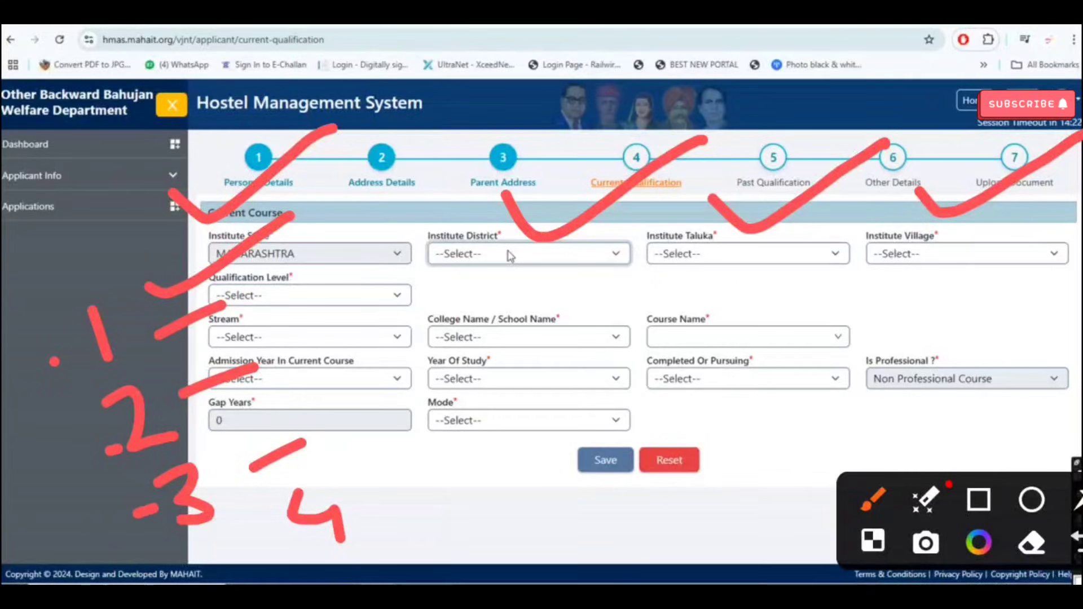
{"action": "left_click_drag", "start_coordinate": [373, 503], "coordinate": [427, 494]}
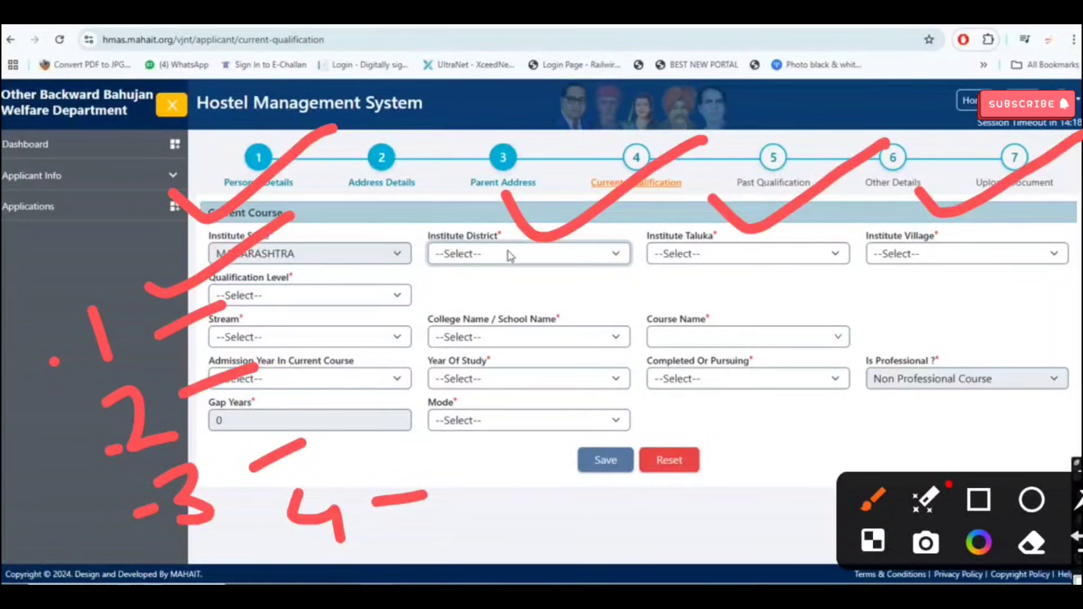
Circle each of the handwritten numbers 1 to 4 in red, and clear all annotations from the Current Course form
{"action": "mouse_move", "coordinate": [59, 294]}
{"action": "left_mouse_down"}
{"action": "mouse_move", "coordinate": [148, 316]}
{"action": "mouse_move", "coordinate": [56, 304]}
{"action": "left_mouse_up"}
{"action": "left_click_drag", "start_coordinate": [84, 384], "coordinate": [113, 355]}
{"action": "left_click_drag", "start_coordinate": [146, 454], "coordinate": [209, 544]}
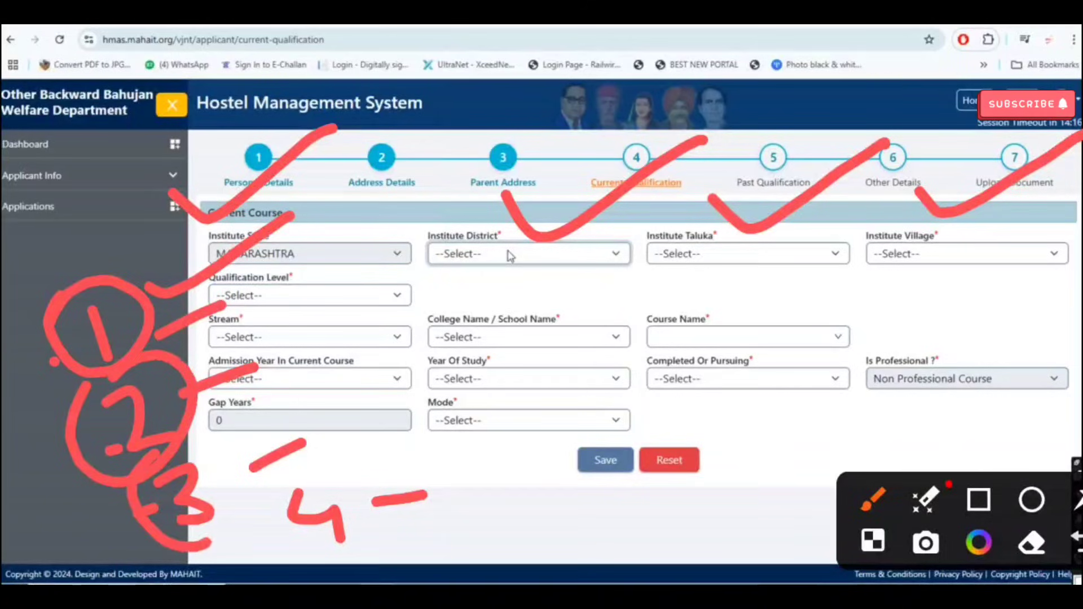
{"action": "left_click_drag", "start_coordinate": [181, 446], "coordinate": [197, 546]}
{"action": "left_click_drag", "start_coordinate": [262, 517], "coordinate": [299, 528]}
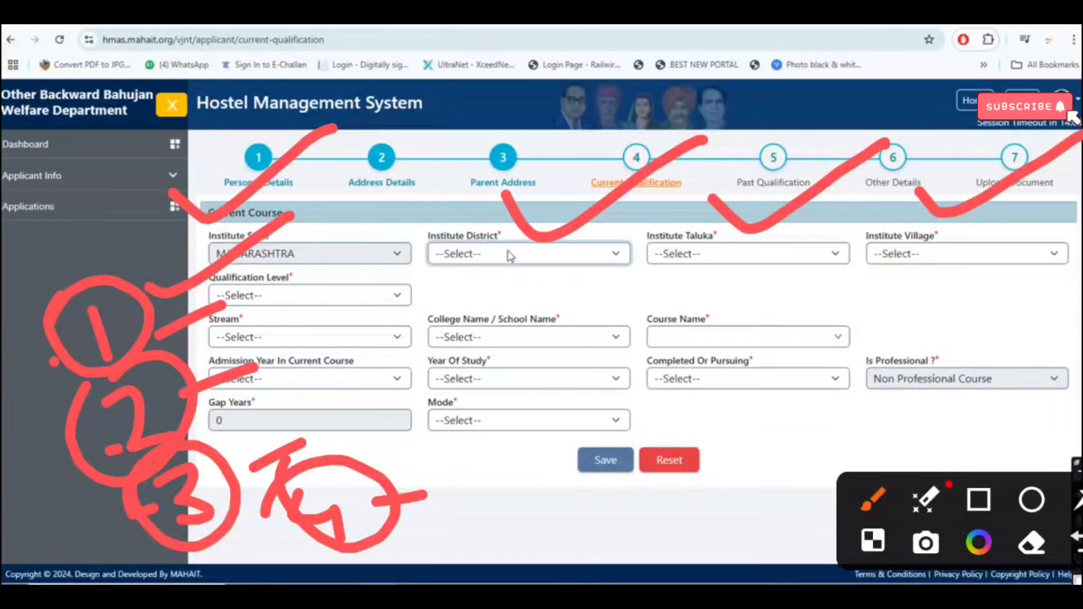
{"action": "key", "text": "Escape"}
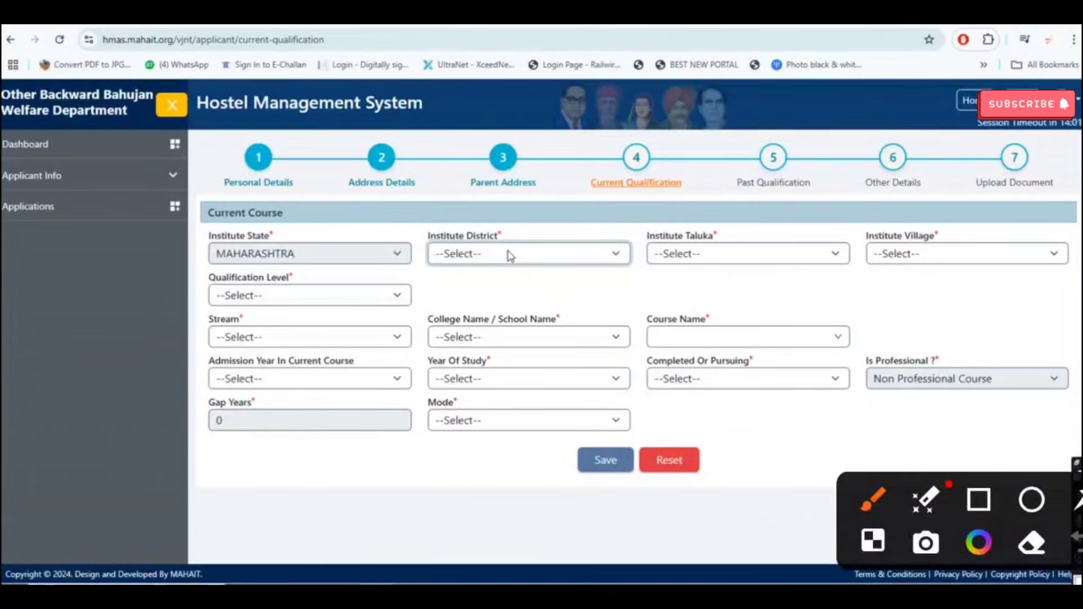
Tick the Stream field in red and set Institute District and Taluka to Amravati and Institute Village to Amravati (M Corp.)
{"action": "left_click_drag", "start_coordinate": [136, 369], "coordinate": [245, 327]}
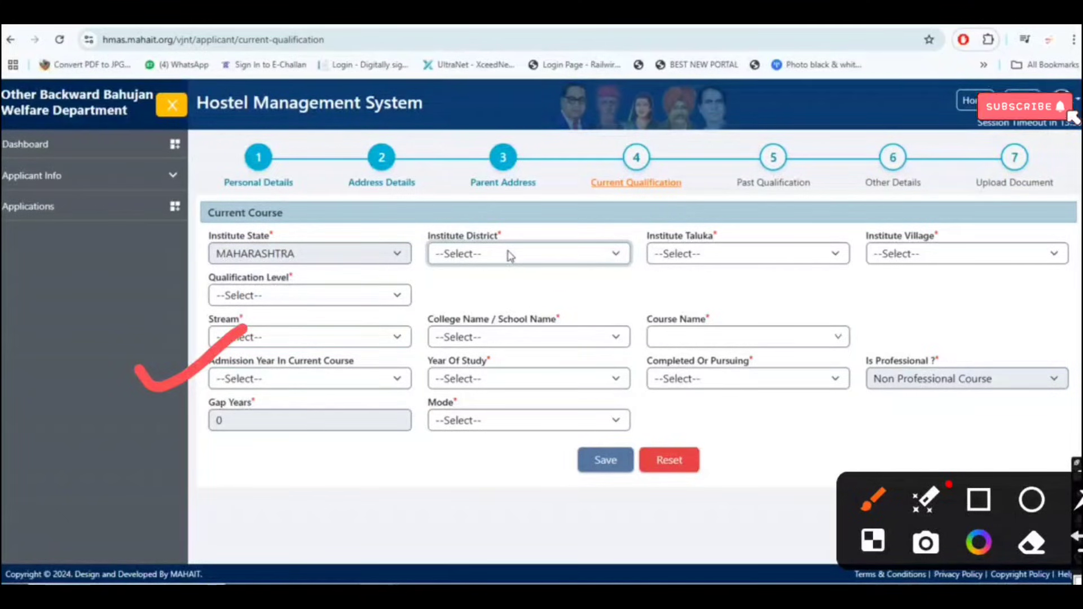
{"action": "left_click", "coordinate": [509, 254]}
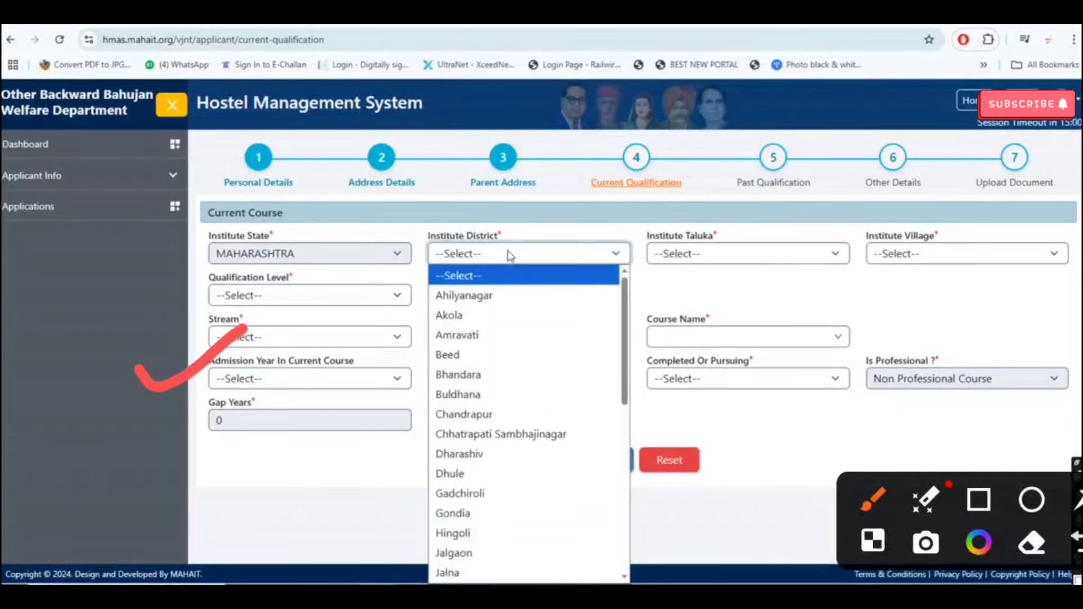
{"action": "left_click", "coordinate": [531, 334]}
{"action": "left_click", "coordinate": [764, 253]}
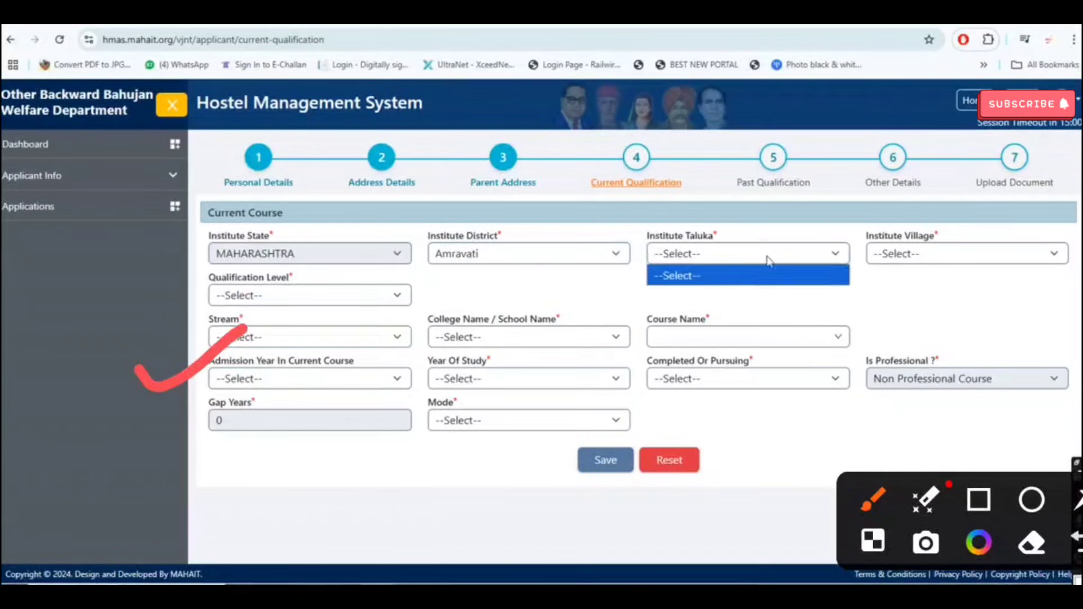
{"action": "left_click", "coordinate": [688, 314]}
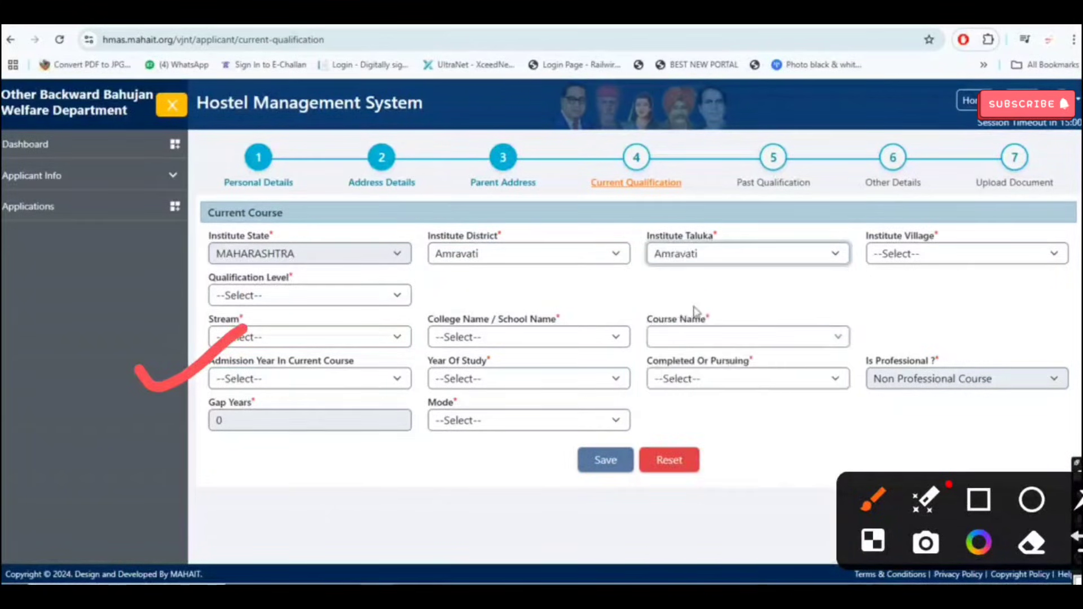
{"action": "left_click", "coordinate": [964, 257]}
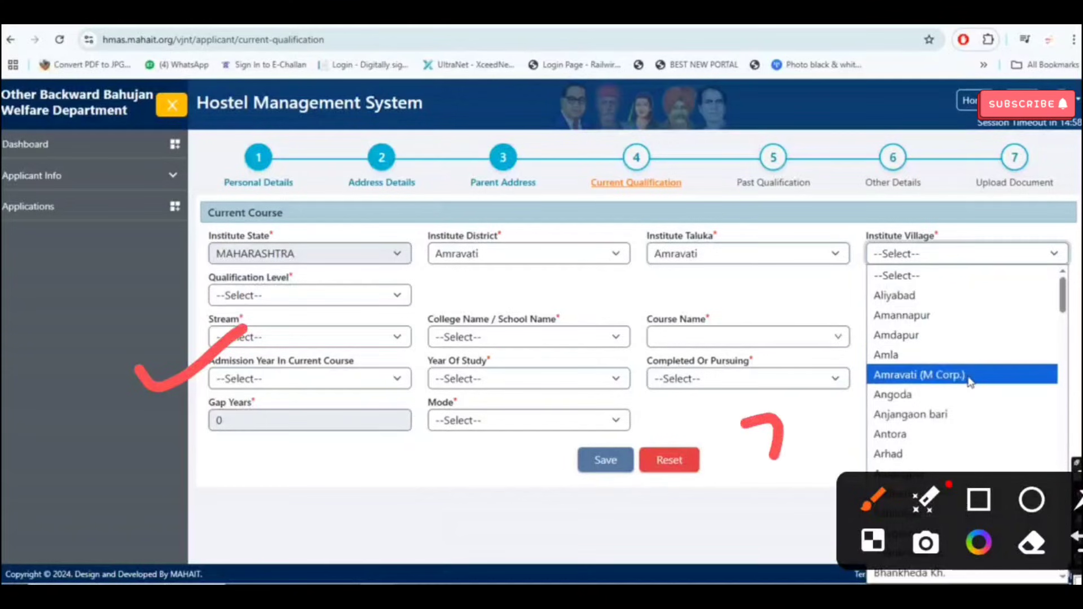
{"action": "left_click", "coordinate": [925, 374]}
Set the Qualification Level to Under Graduate Course and the Stream to Engineering
{"action": "left_click", "coordinate": [399, 302]}
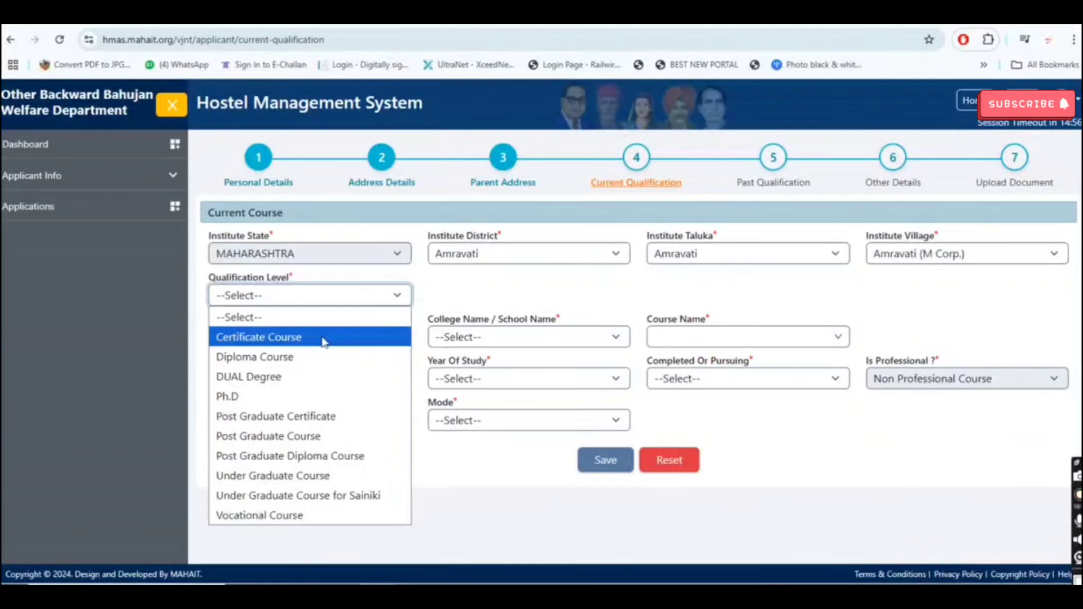
{"action": "left_click", "coordinate": [315, 476]}
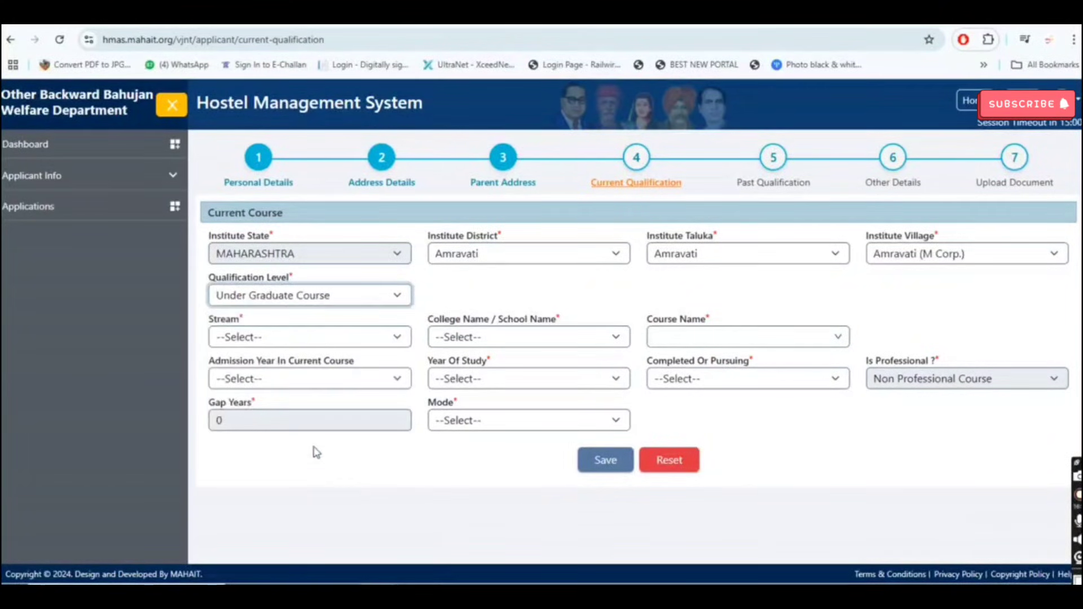
{"action": "left_click", "coordinate": [538, 286]}
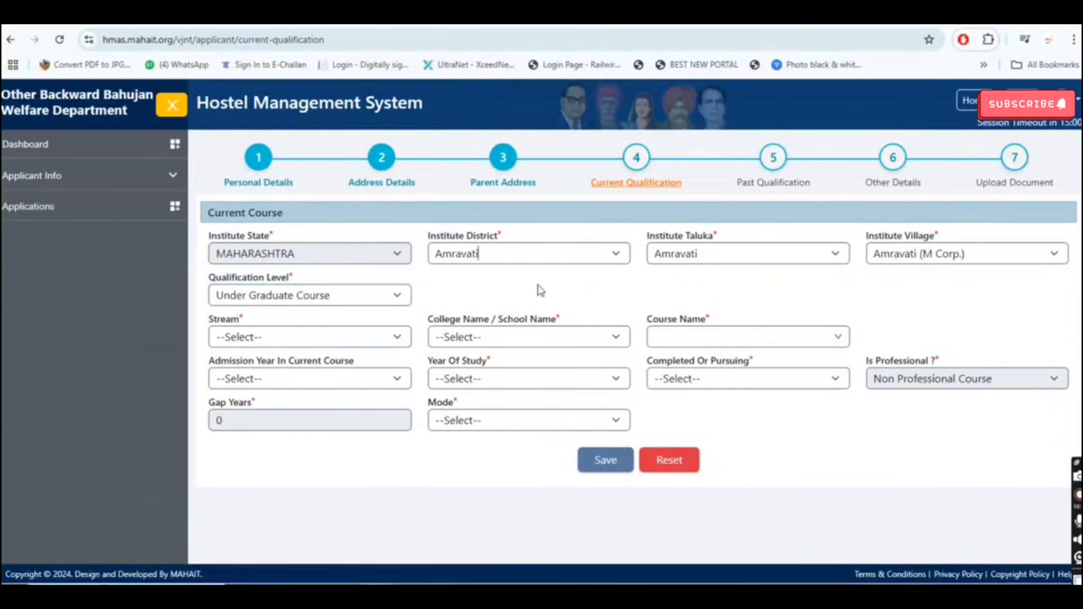
{"action": "left_click", "coordinate": [348, 341]}
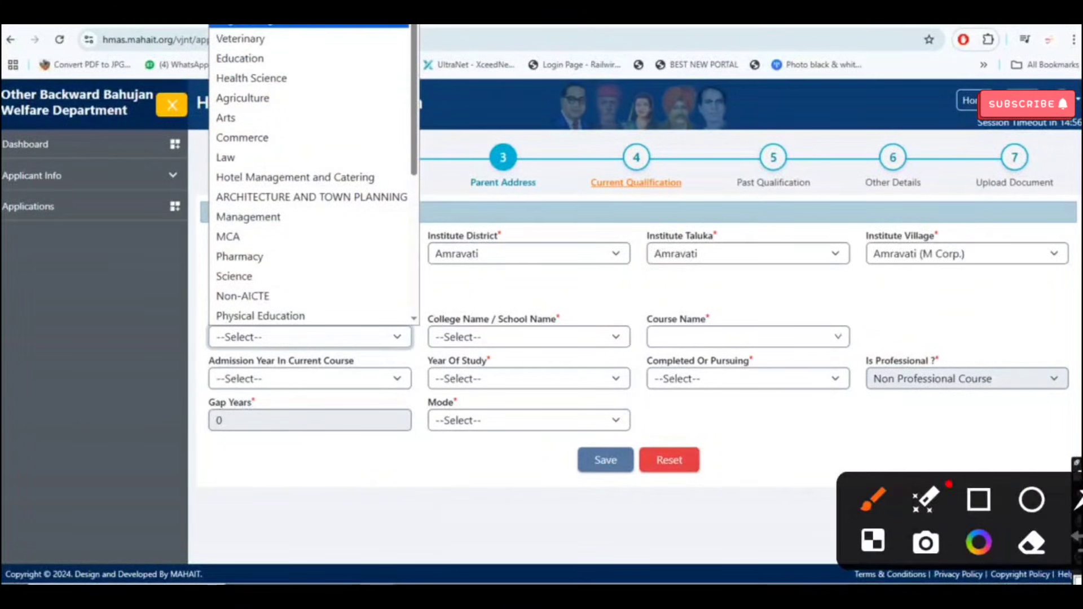
{"action": "left_click", "coordinate": [310, 25]}
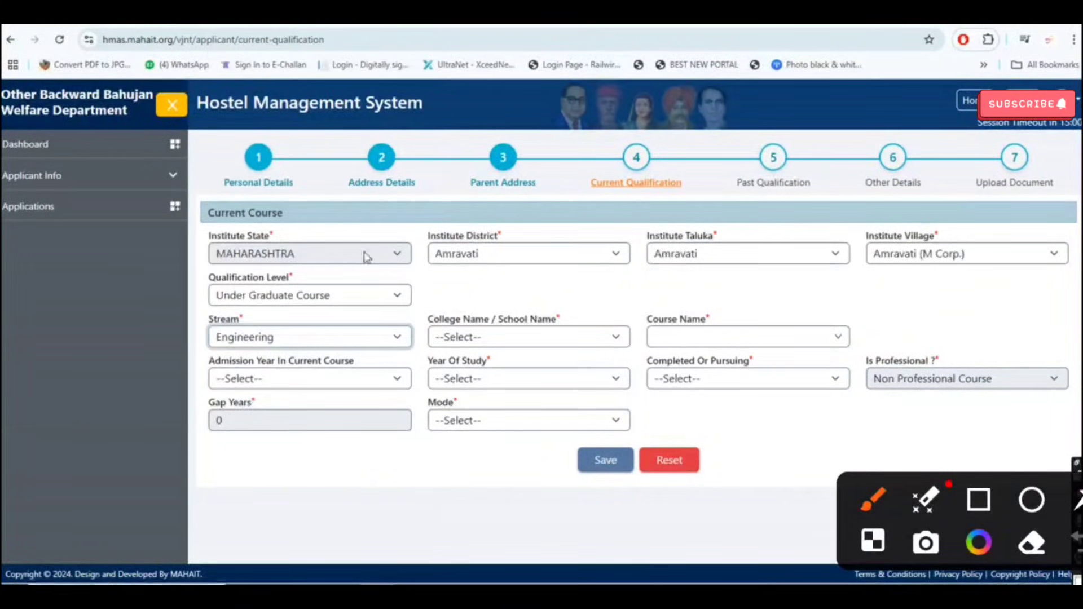
Choose Prof Ram Meghe College of Engineering and Management, Badnera(1128), as the college and Bachelor of Engineering (B. E.) in Civil as the course
{"action": "left_click", "coordinate": [616, 340]}
{"action": "scroll", "coordinate": [564, 137], "scroll_direction": "down", "scroll_amount": 1}
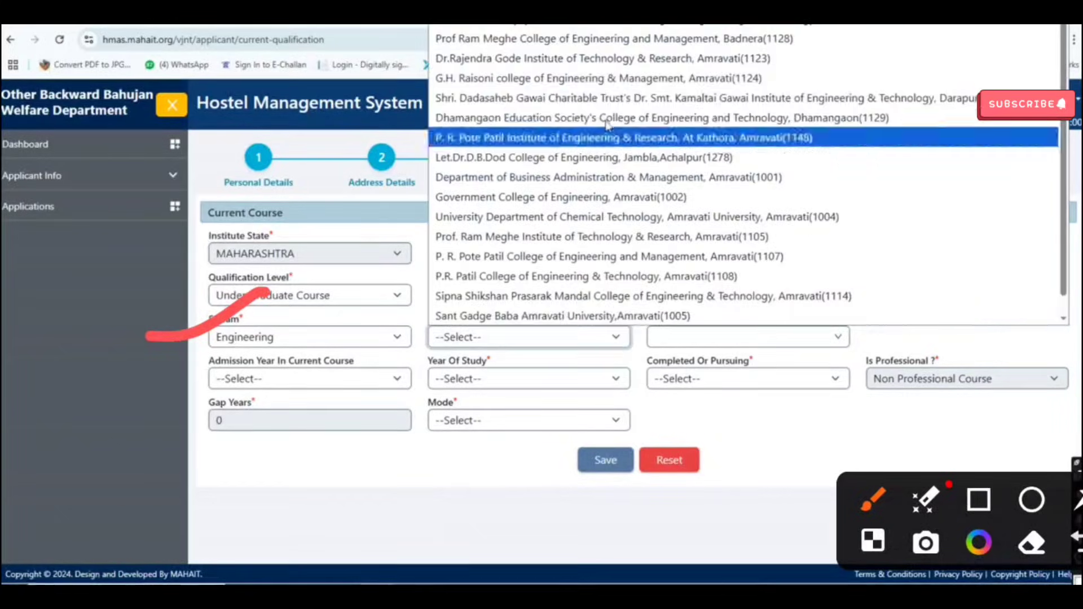
{"action": "left_click", "coordinate": [602, 42]}
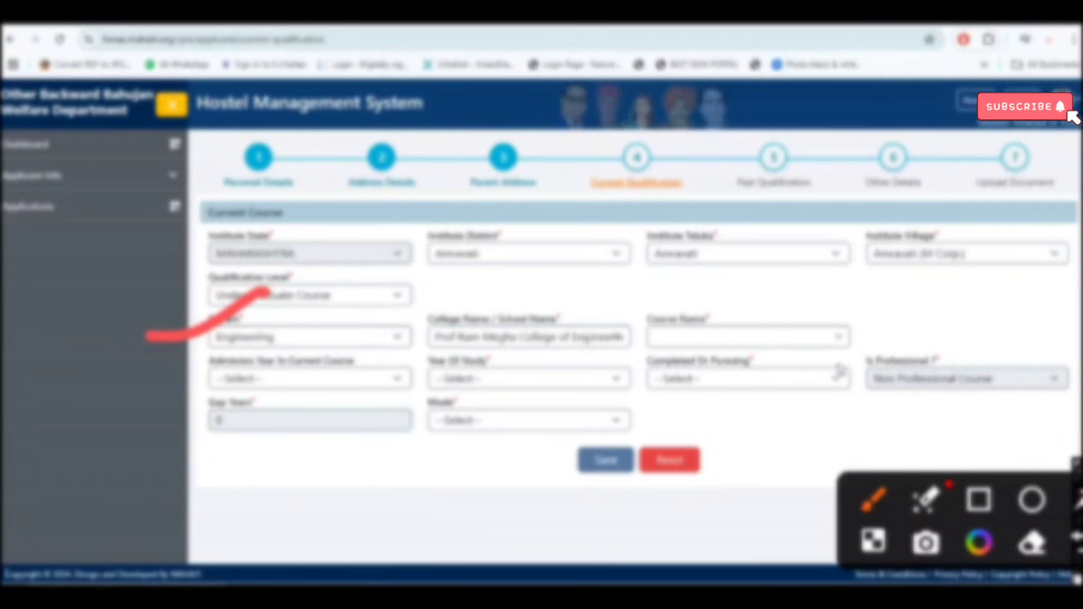
{"action": "left_click", "coordinate": [841, 338]}
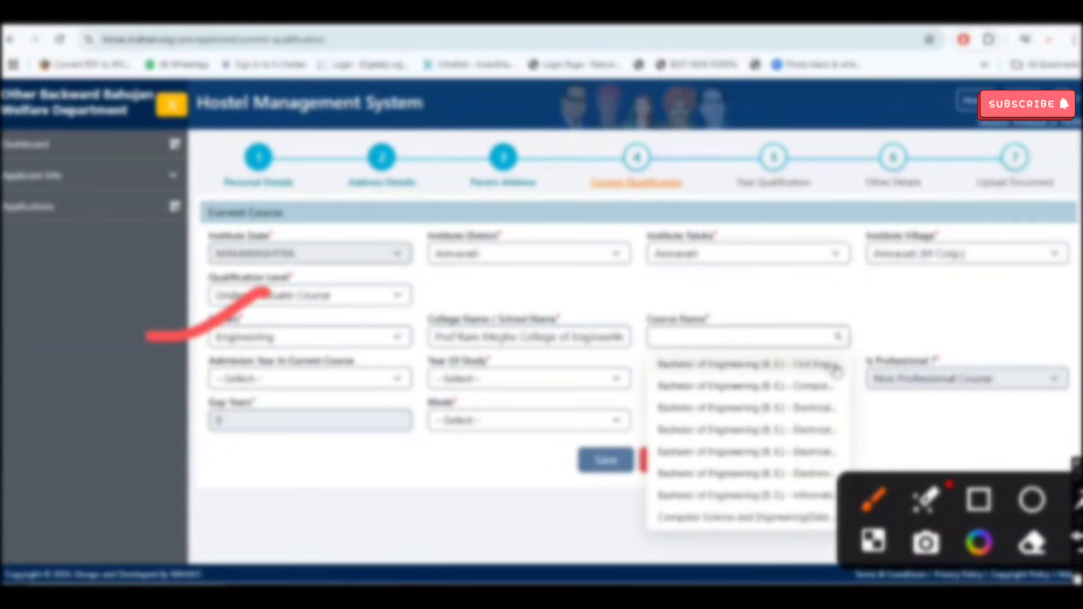
{"action": "left_click", "coordinate": [804, 361]}
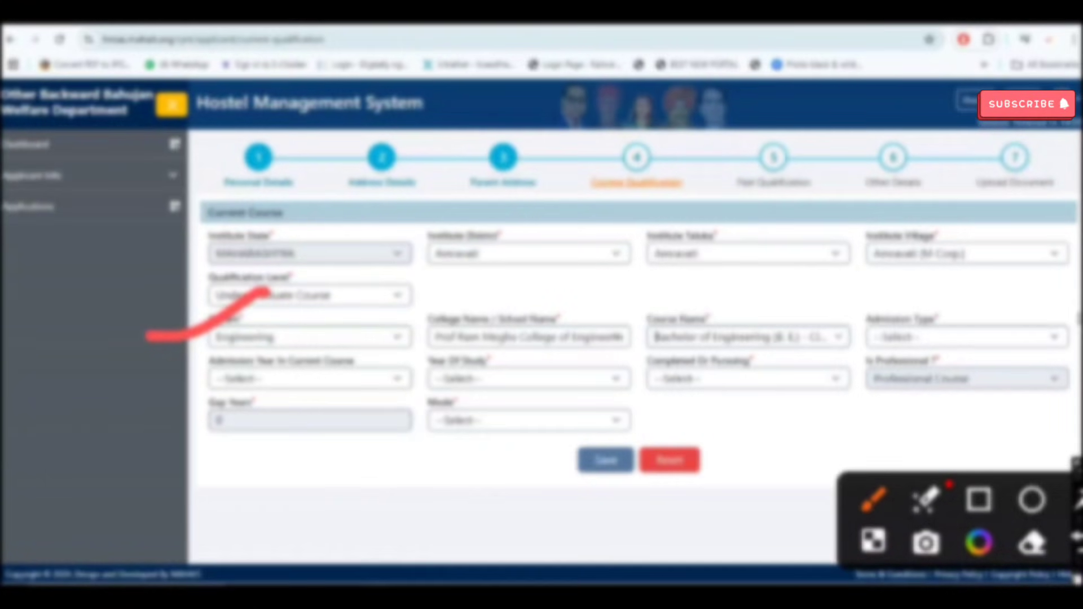
Set the Admission Type to Through CAP/Govt. Quota and the Admission Year In Current Course to 2024
{"action": "left_click", "coordinate": [1058, 338]}
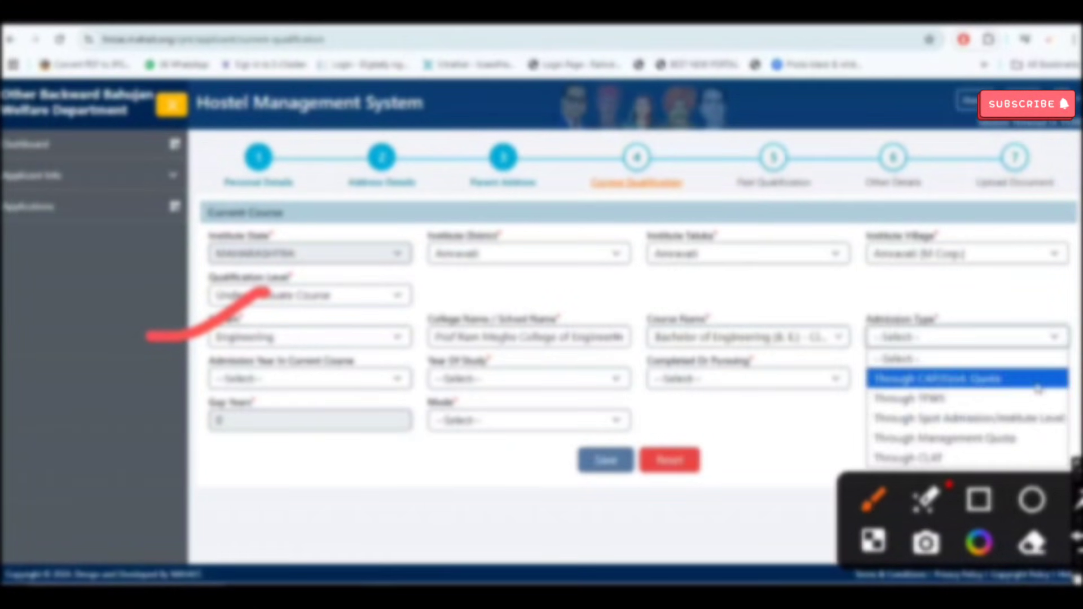
{"action": "left_click", "coordinate": [1026, 379]}
{"action": "left_click", "coordinate": [370, 380]}
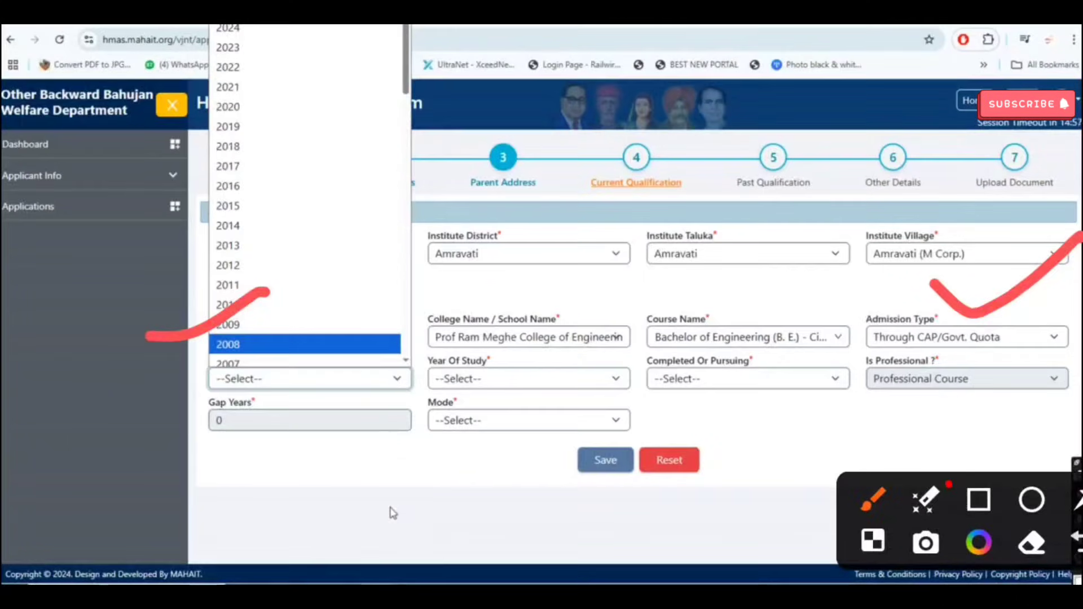
{"action": "left_click", "coordinate": [393, 513]}
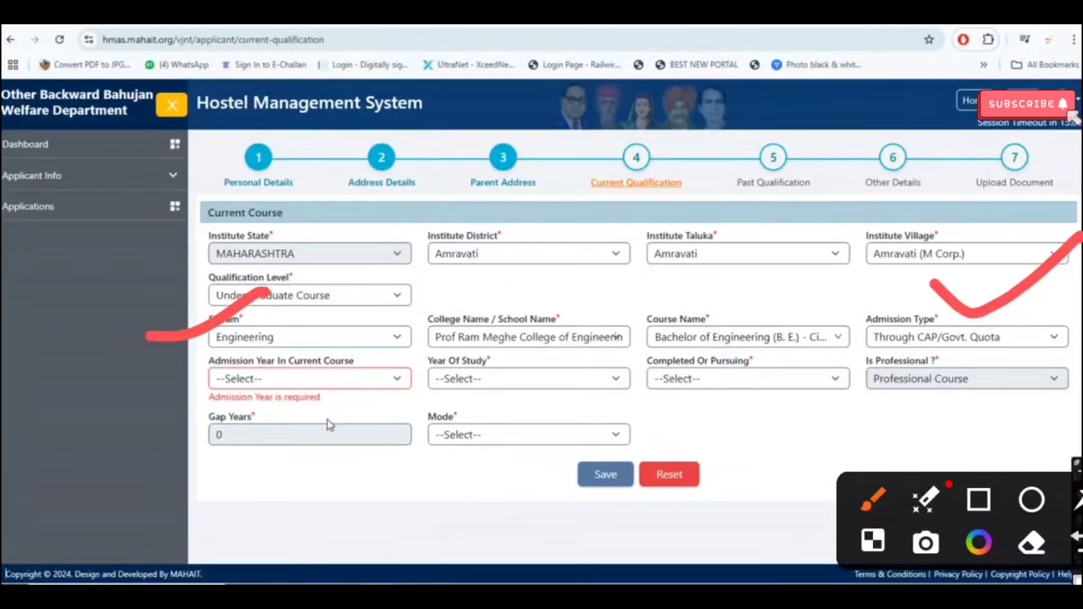
{"action": "left_click", "coordinate": [372, 388]}
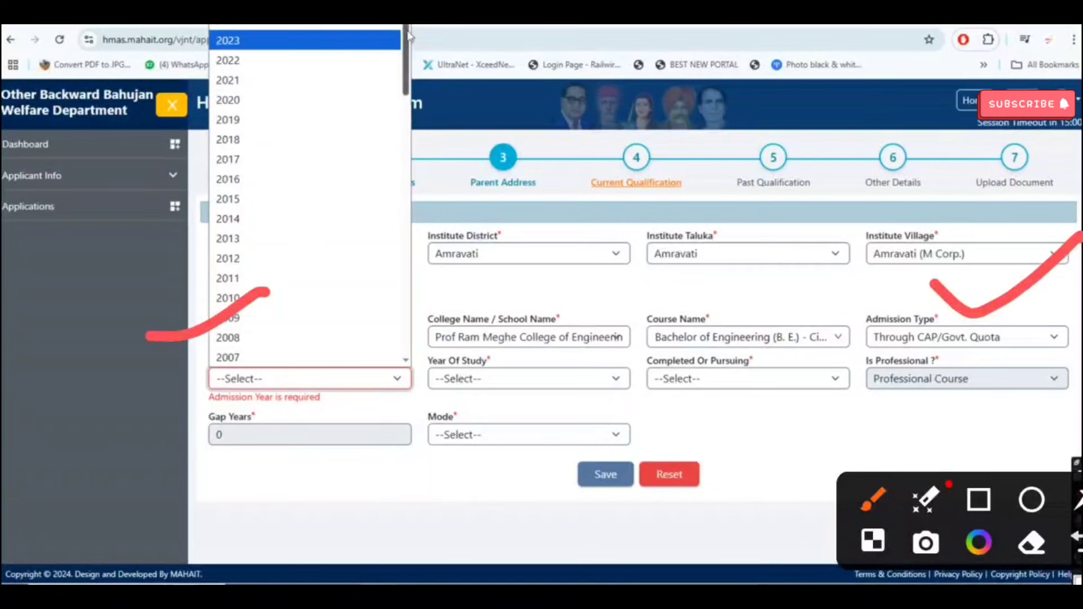
{"action": "left_click", "coordinate": [305, 26]}
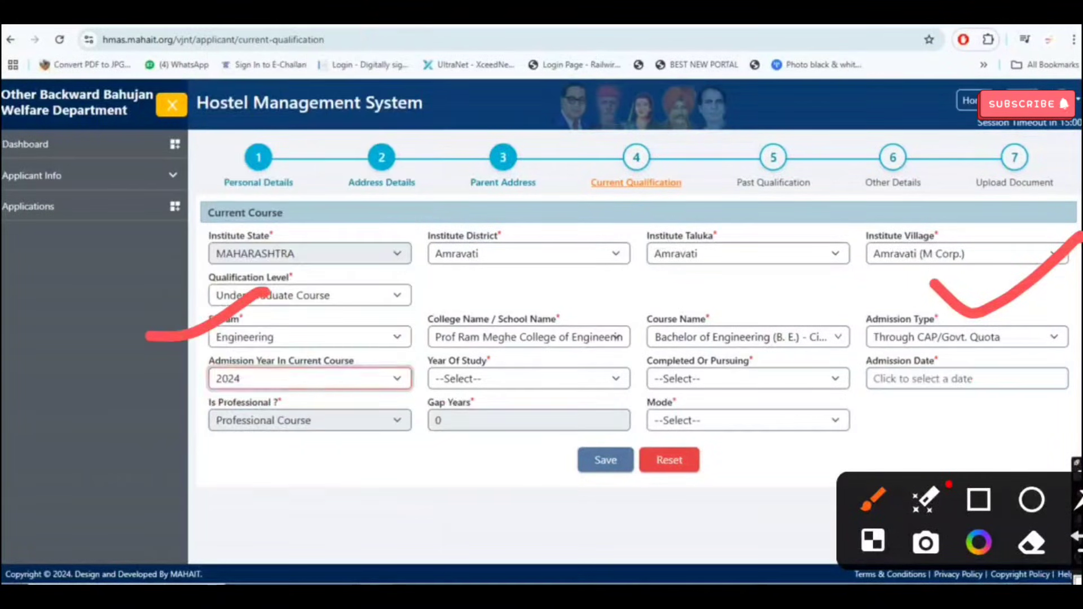
{"action": "left_click", "coordinate": [449, 483]}
Set Year Of Study to First Year with status First Year Completed, and the Start Year to 2024
{"action": "left_click", "coordinate": [585, 382]}
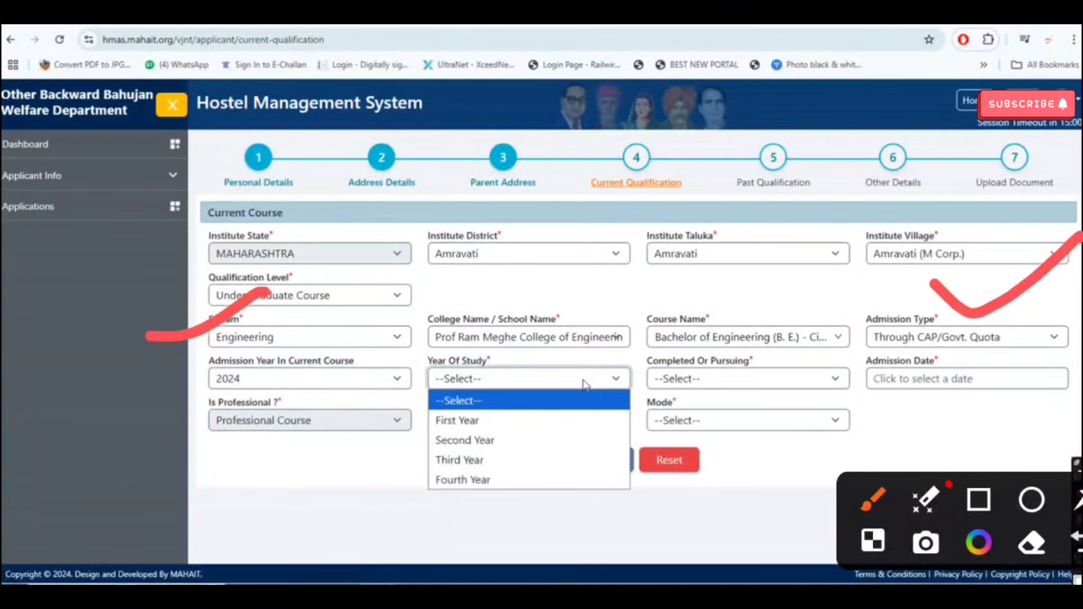
{"action": "left_click", "coordinate": [570, 427]}
{"action": "left_click", "coordinate": [728, 379]}
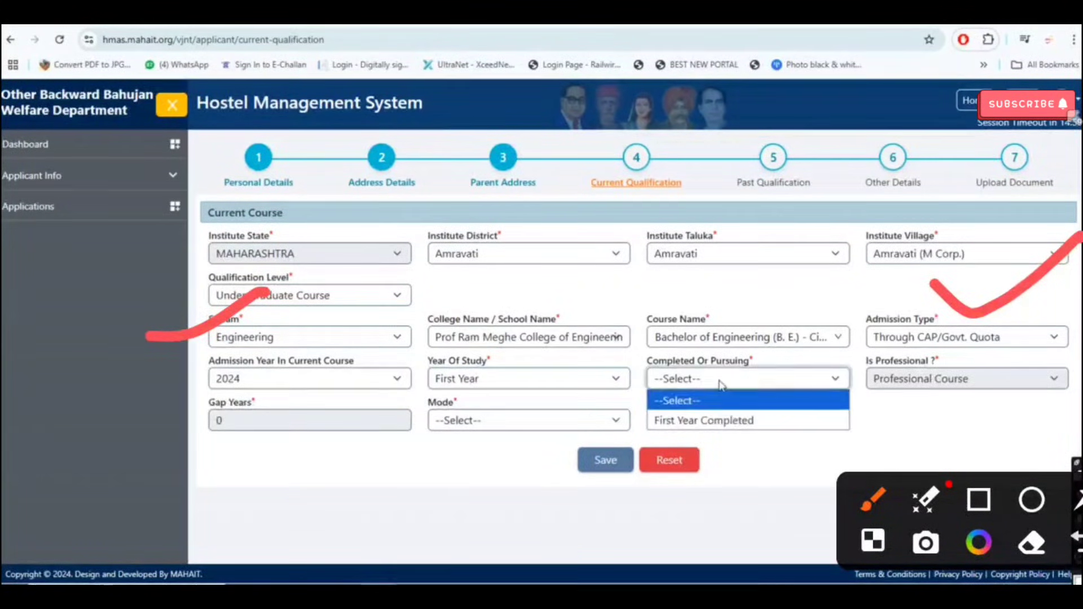
{"action": "left_click", "coordinate": [728, 422]}
{"action": "left_click", "coordinate": [985, 379]}
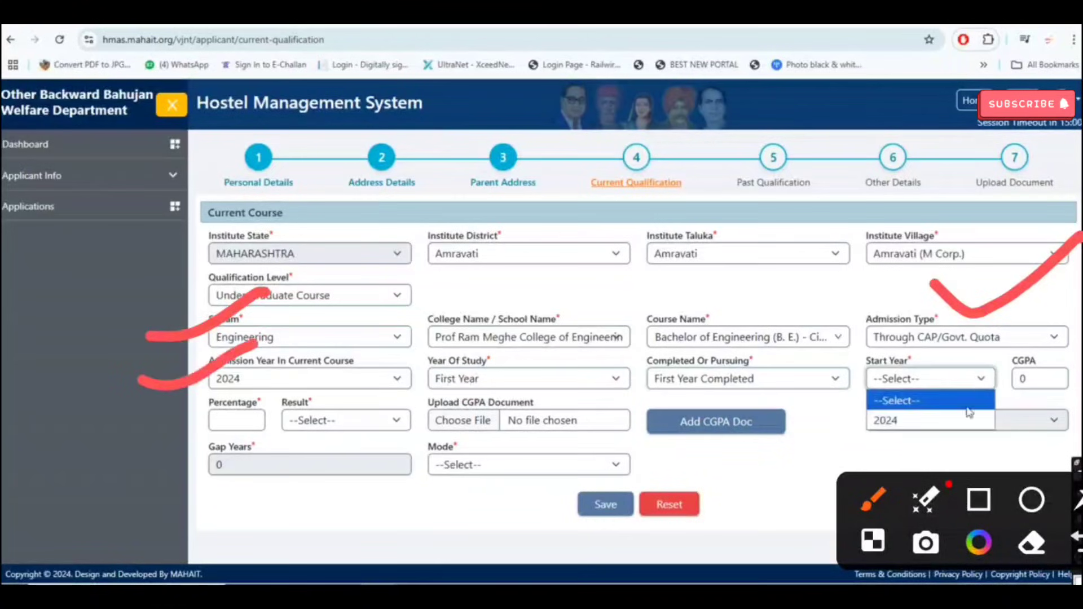
{"action": "left_click", "coordinate": [966, 419]}
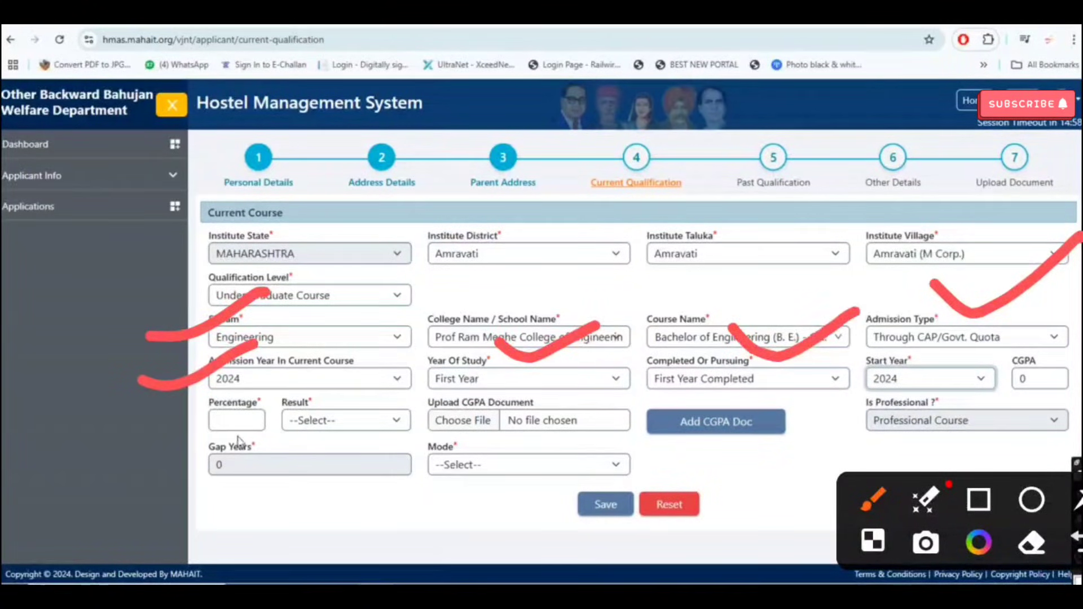
Set the Result to Pass and the study Mode to Regular
{"action": "left_click", "coordinate": [345, 420]}
{"action": "left_click", "coordinate": [307, 460]}
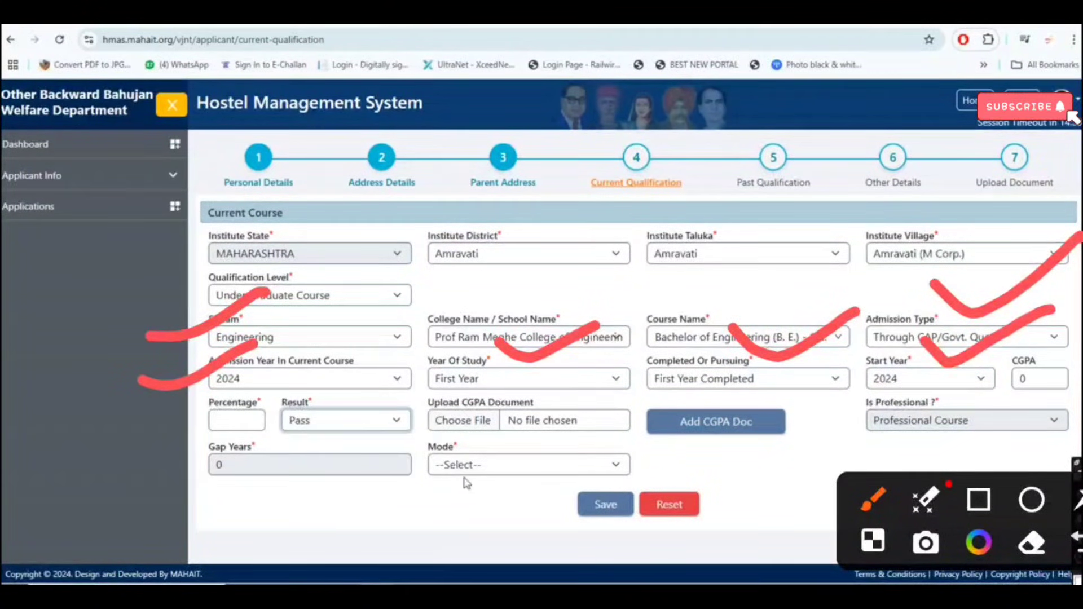
{"action": "left_click", "coordinate": [468, 468]}
{"action": "left_click", "coordinate": [457, 506]}
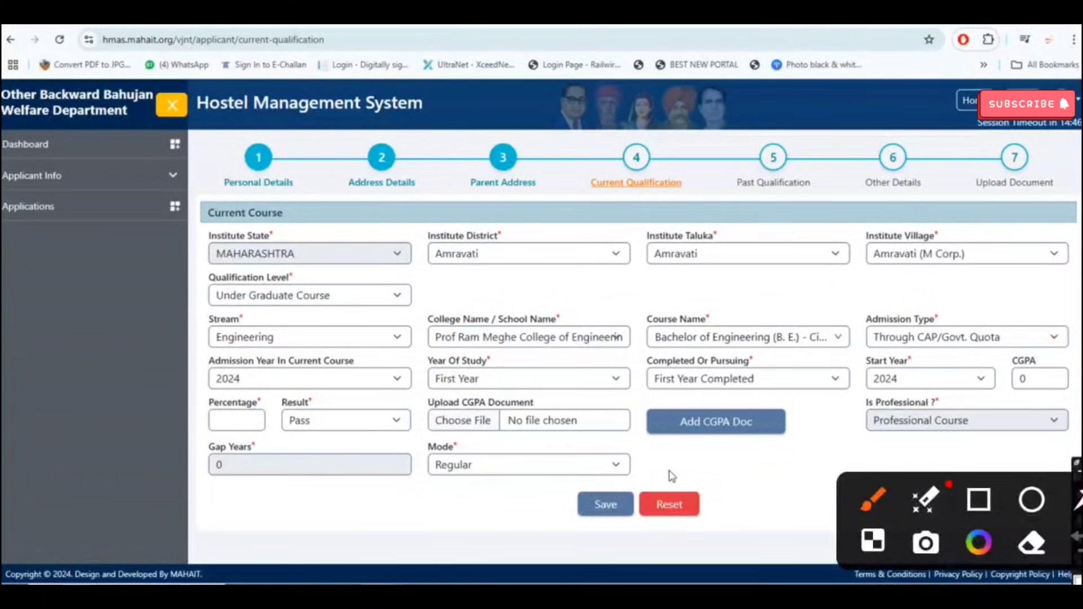
Write a circled 1 and a 2 in red beside the form, and clear the annotations
{"action": "left_click_drag", "start_coordinate": [78, 332], "coordinate": [83, 349]}
{"action": "mouse_move", "coordinate": [85, 305]}
{"action": "left_mouse_down"}
{"action": "mouse_move", "coordinate": [110, 386]}
{"action": "mouse_move", "coordinate": [68, 306]}
{"action": "left_mouse_up"}
{"action": "left_click_drag", "start_coordinate": [100, 430], "coordinate": [175, 431]}
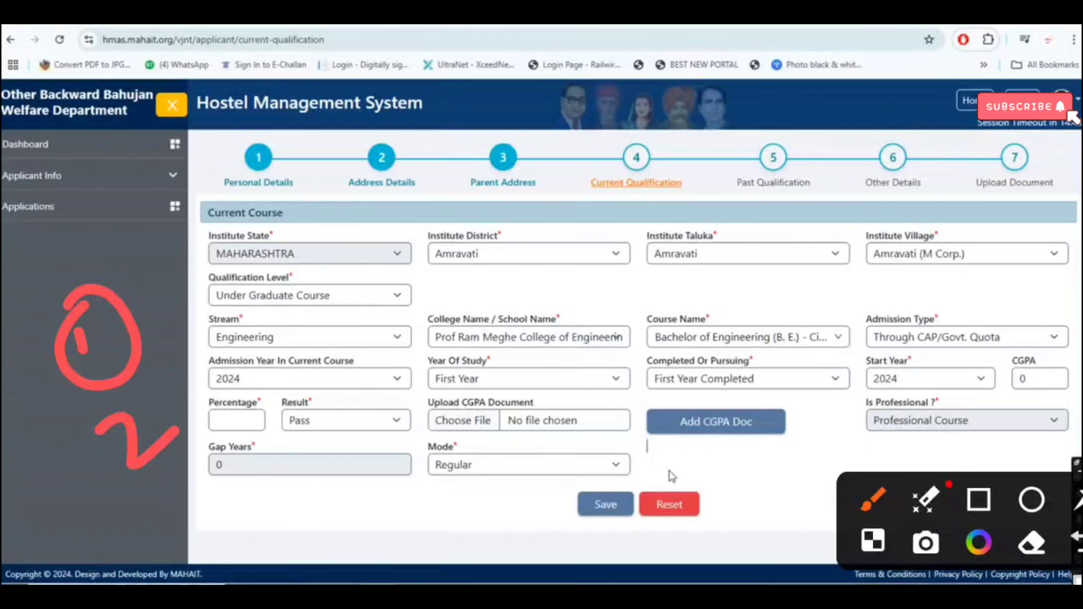
{"action": "key", "text": "Escape"}
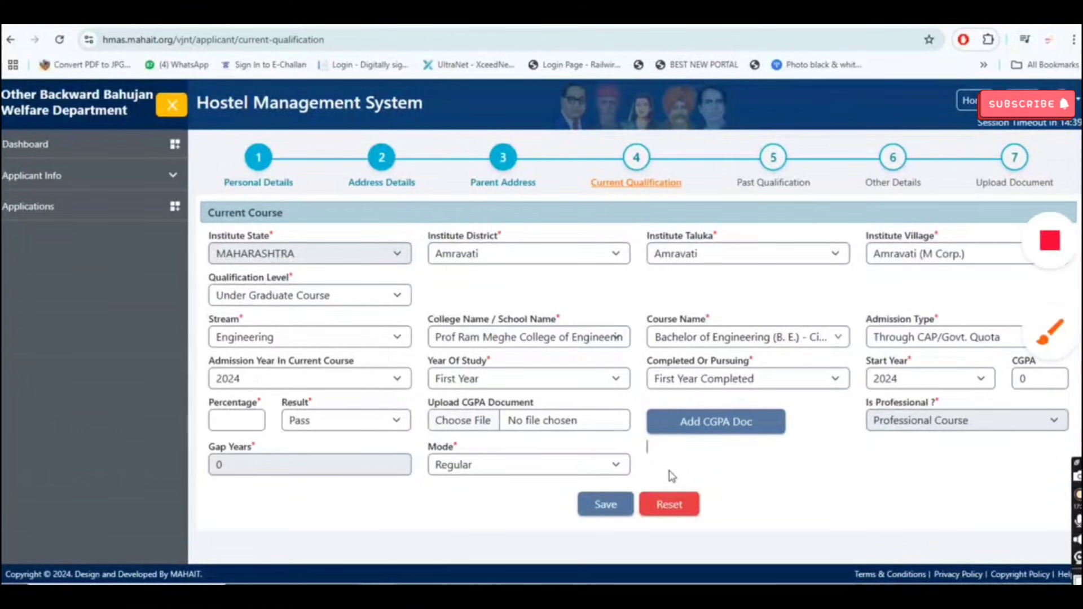
Draw a large red tick beside the Stream field and circle the form's Save option in red
{"action": "left_click_drag", "start_coordinate": [86, 345], "coordinate": [248, 307]}
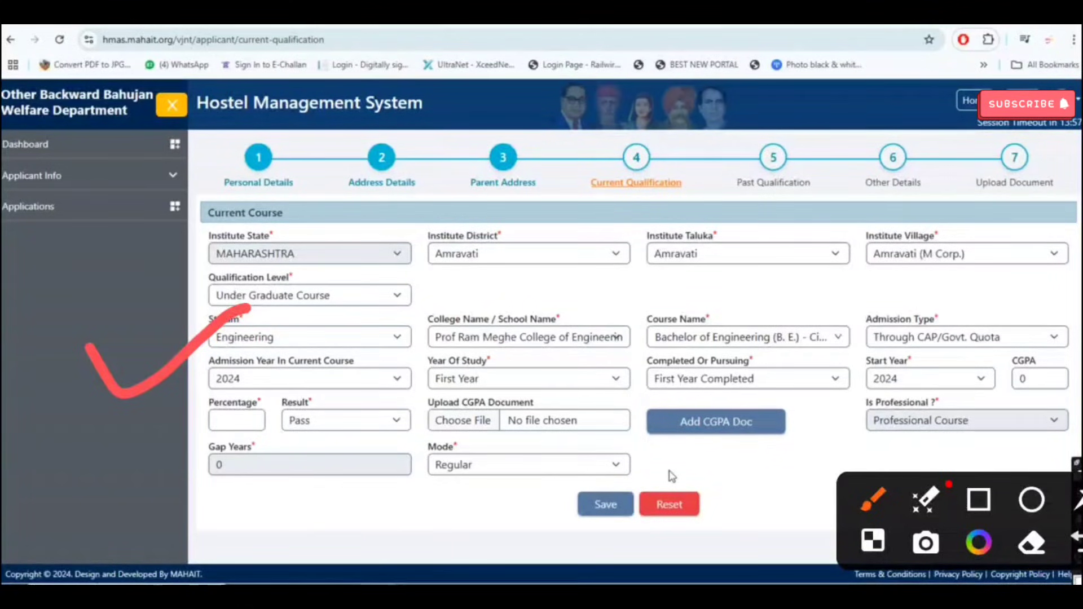
{"action": "mouse_move", "coordinate": [529, 485]}
{"action": "left_mouse_down"}
{"action": "mouse_move", "coordinate": [565, 539]}
{"action": "mouse_move", "coordinate": [487, 487]}
{"action": "left_mouse_up"}
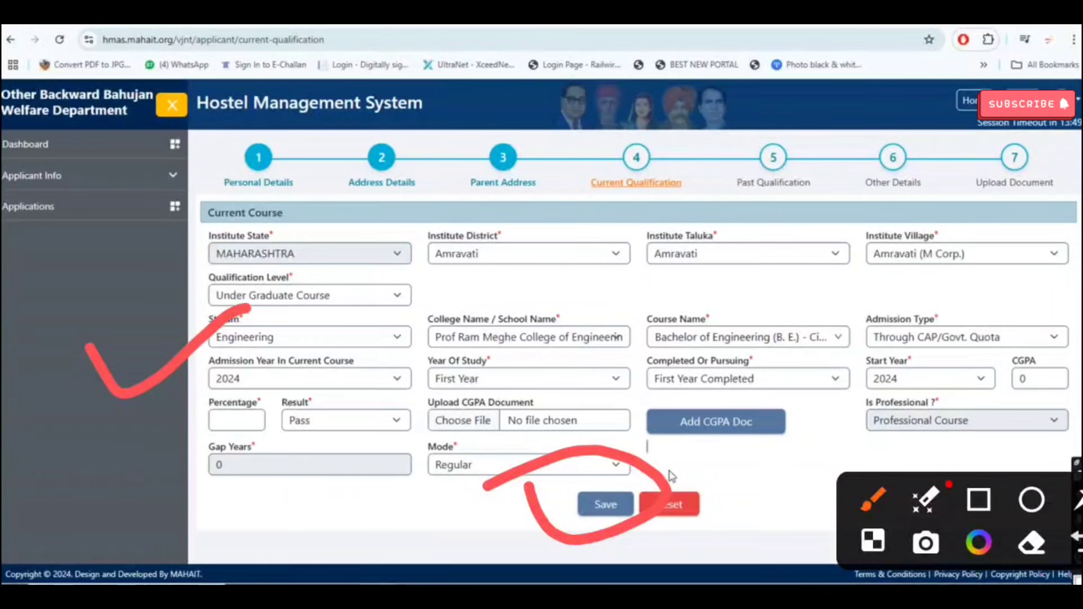
Clear the red annotations and save the First Year Completed course entry
{"action": "mouse_move", "coordinate": [223, 191]}
{"action": "left_mouse_down"}
{"action": "mouse_move", "coordinate": [791, 433]}
{"action": "mouse_move", "coordinate": [192, 308]}
{"action": "left_mouse_up"}
{"action": "key", "text": "Escape"}
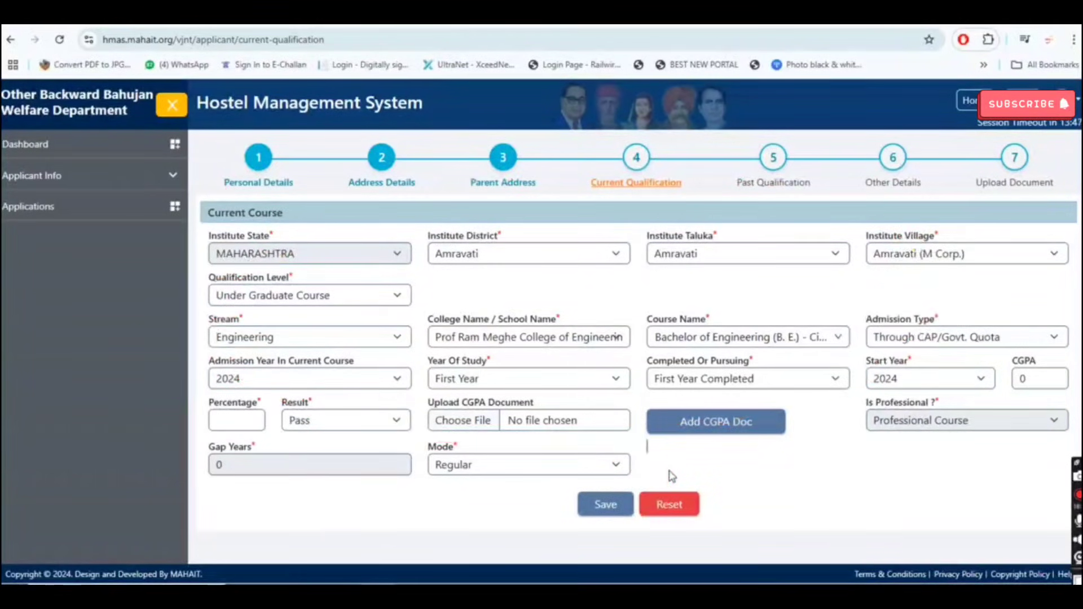
{"action": "left_click", "coordinate": [605, 504]}
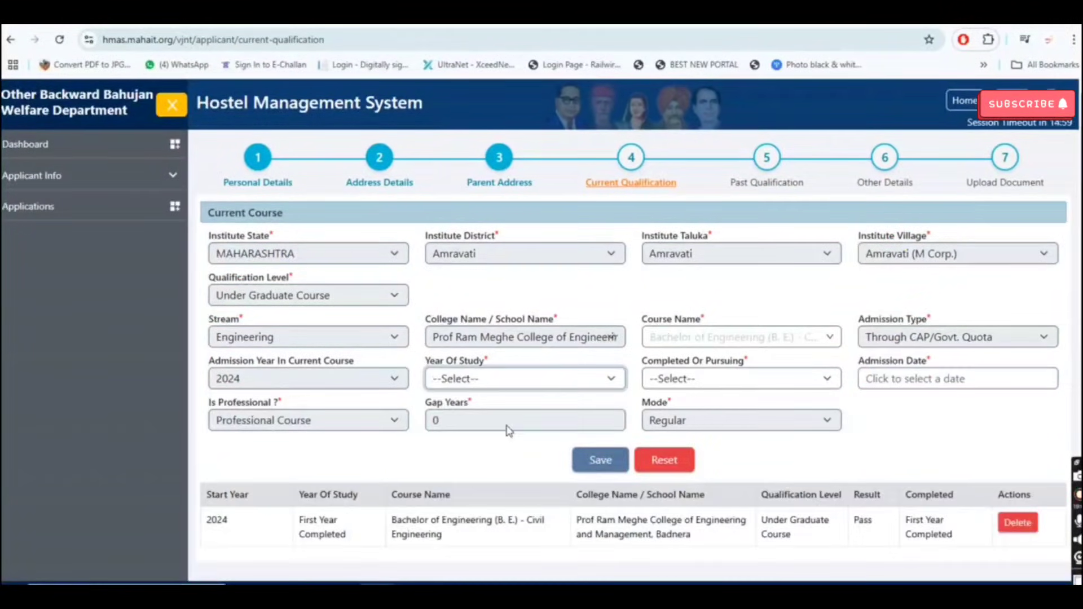
Set Year Of Study to Second Year with status Second Year Pursuing, and the Admission Date to 01-07-2025
{"action": "left_click", "coordinate": [509, 432]}
{"action": "left_click", "coordinate": [732, 387]}
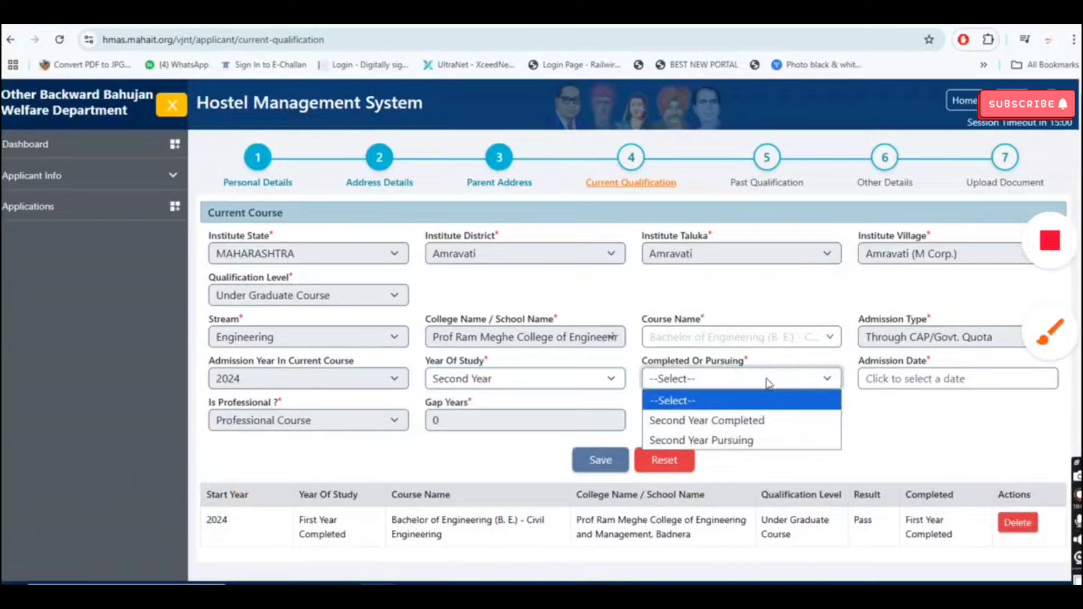
{"action": "left_click", "coordinate": [764, 441]}
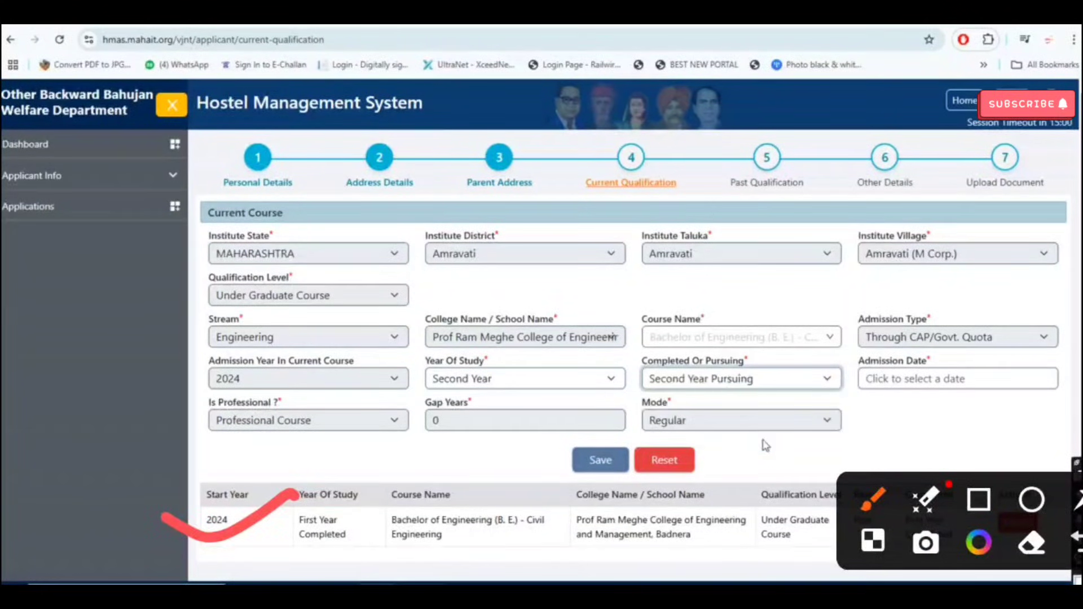
{"action": "left_click", "coordinate": [902, 379]}
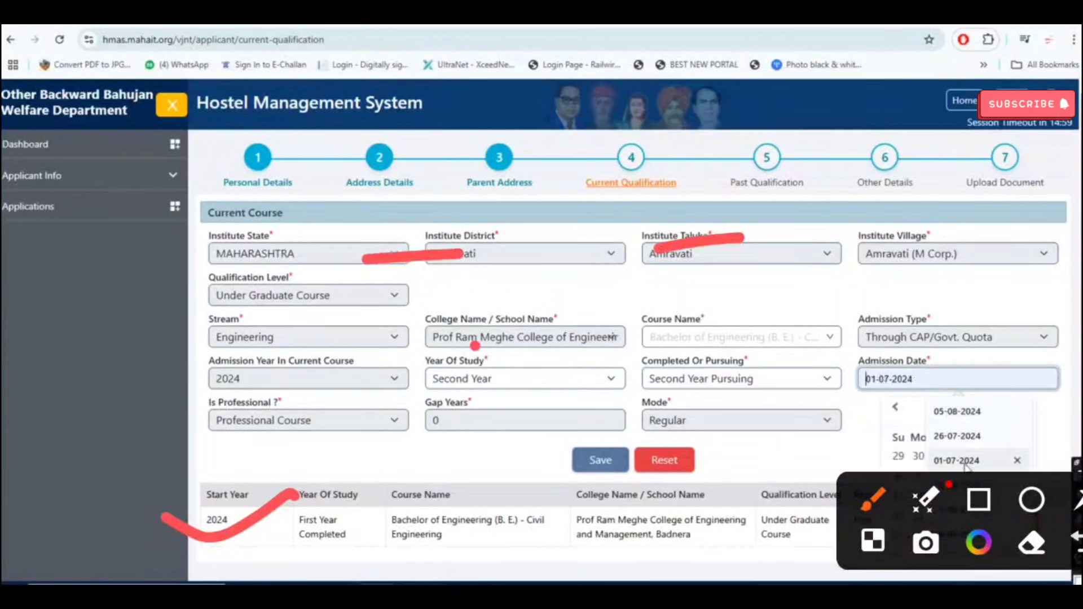
{"action": "left_click", "coordinate": [914, 417]}
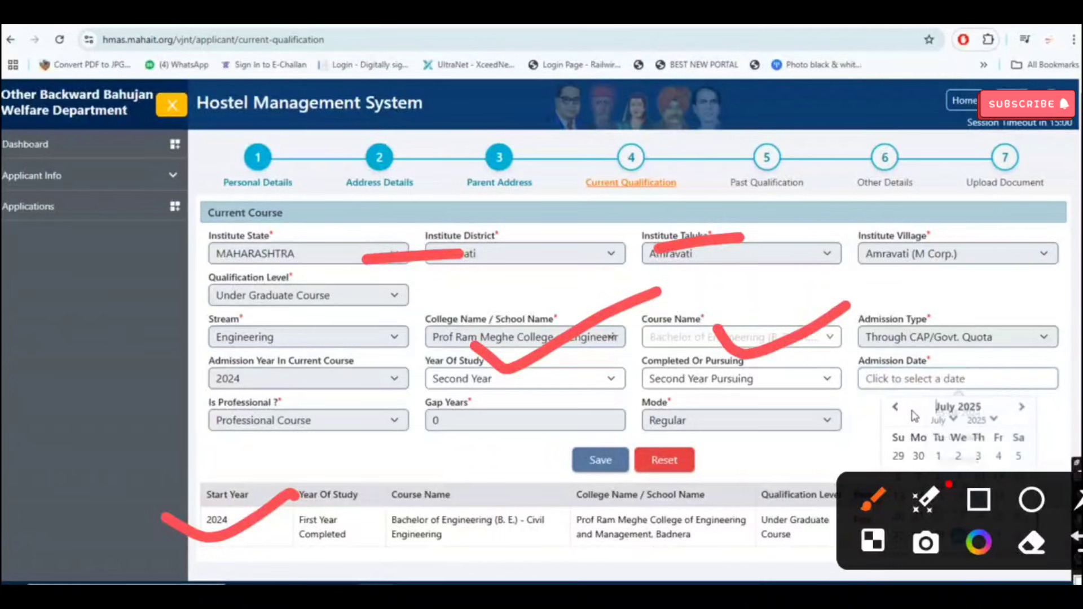
{"action": "left_click", "coordinate": [938, 456]}
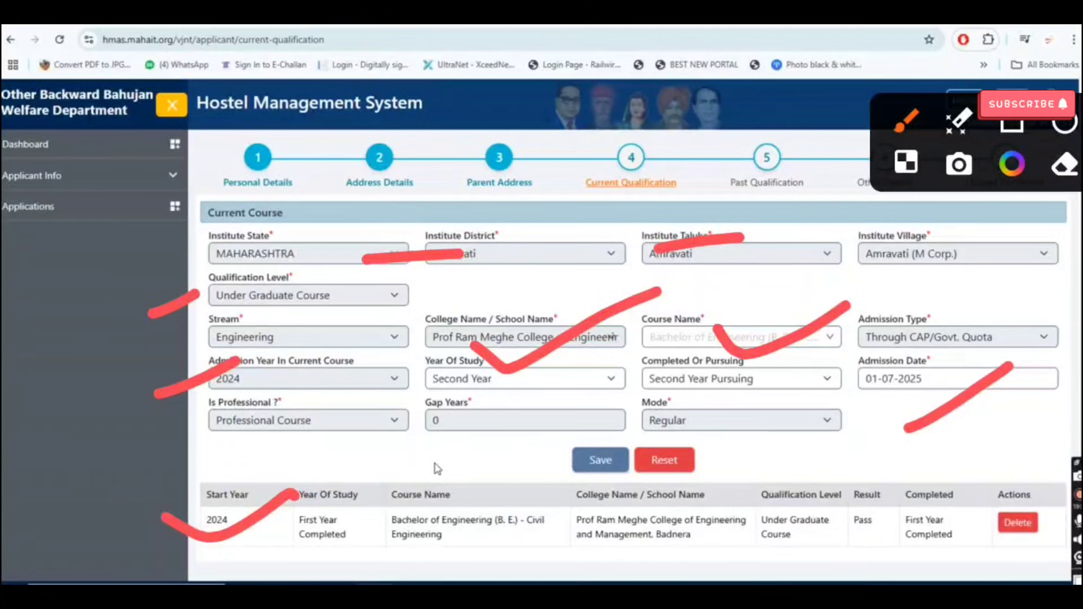
Clear the red marks, then write a red 3 beside the form and mark the admission year and the 2024 entry
{"action": "left_click_drag", "start_coordinate": [416, 365], "coordinate": [461, 357]}
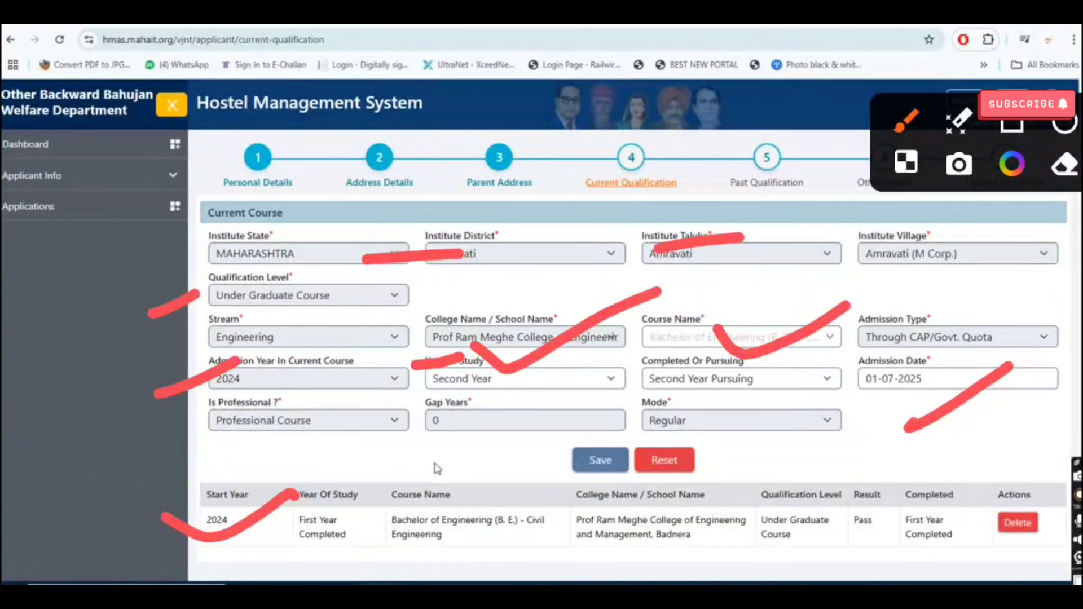
{"action": "key", "text": "Escape"}
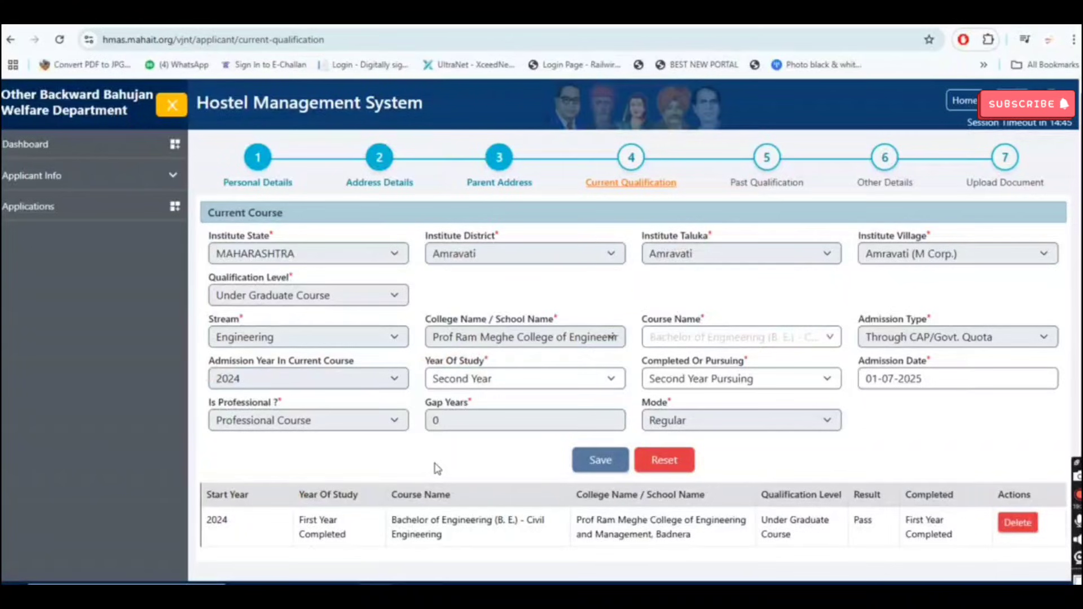
{"action": "left_click", "coordinate": [1049, 340]}
{"action": "mouse_move", "coordinate": [101, 481]}
{"action": "left_mouse_down"}
{"action": "mouse_move", "coordinate": [115, 486]}
{"action": "mouse_move", "coordinate": [105, 539]}
{"action": "left_mouse_up"}
{"action": "mouse_move", "coordinate": [151, 363]}
{"action": "left_mouse_down"}
{"action": "mouse_move", "coordinate": [169, 374]}
{"action": "mouse_move", "coordinate": [225, 366]}
{"action": "left_mouse_up"}
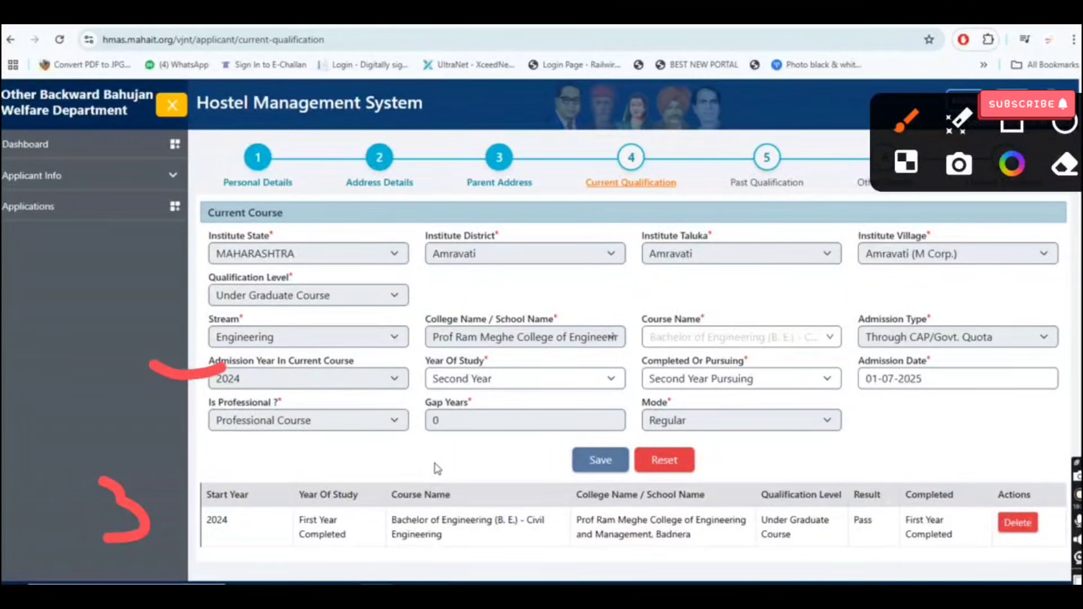
{"action": "left_click_drag", "start_coordinate": [248, 529], "coordinate": [298, 504]}
{"action": "left_click_drag", "start_coordinate": [231, 554], "coordinate": [258, 546]}
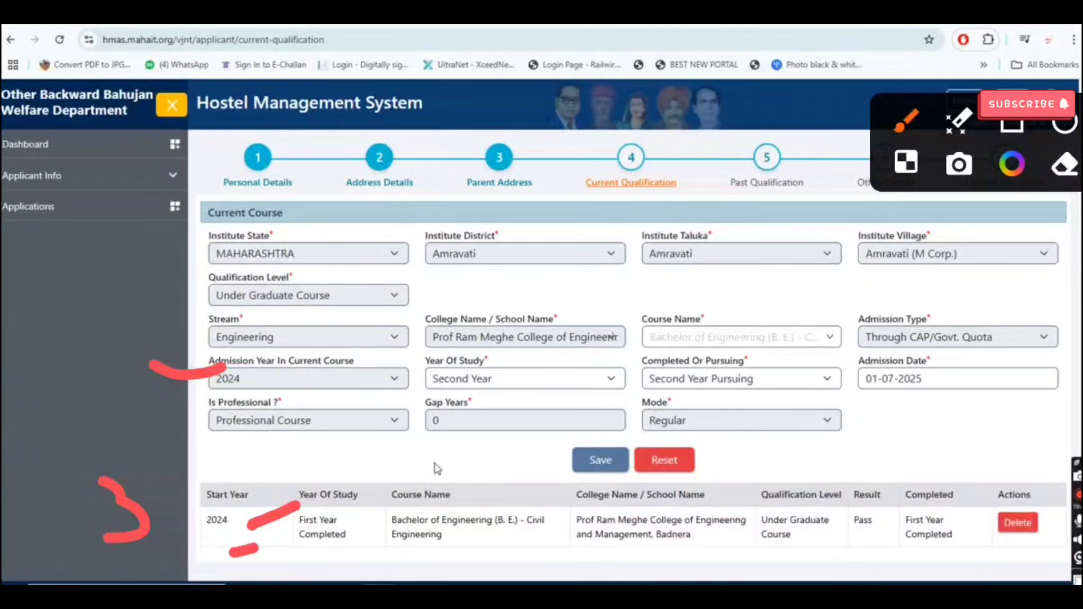
Draw red ticks on College Name and Course Name, circle the Admission Date and the Institute District area, and clear the annotations
{"action": "mouse_move", "coordinate": [482, 338]}
{"action": "left_mouse_down"}
{"action": "mouse_move", "coordinate": [489, 347]}
{"action": "mouse_move", "coordinate": [604, 315]}
{"action": "left_mouse_up"}
{"action": "mouse_move", "coordinate": [703, 326]}
{"action": "left_mouse_down"}
{"action": "mouse_move", "coordinate": [739, 351]}
{"action": "mouse_move", "coordinate": [834, 323]}
{"action": "mouse_move", "coordinate": [845, 371]}
{"action": "mouse_move", "coordinate": [856, 346]}
{"action": "left_mouse_up"}
{"action": "left_click", "coordinate": [925, 357]}
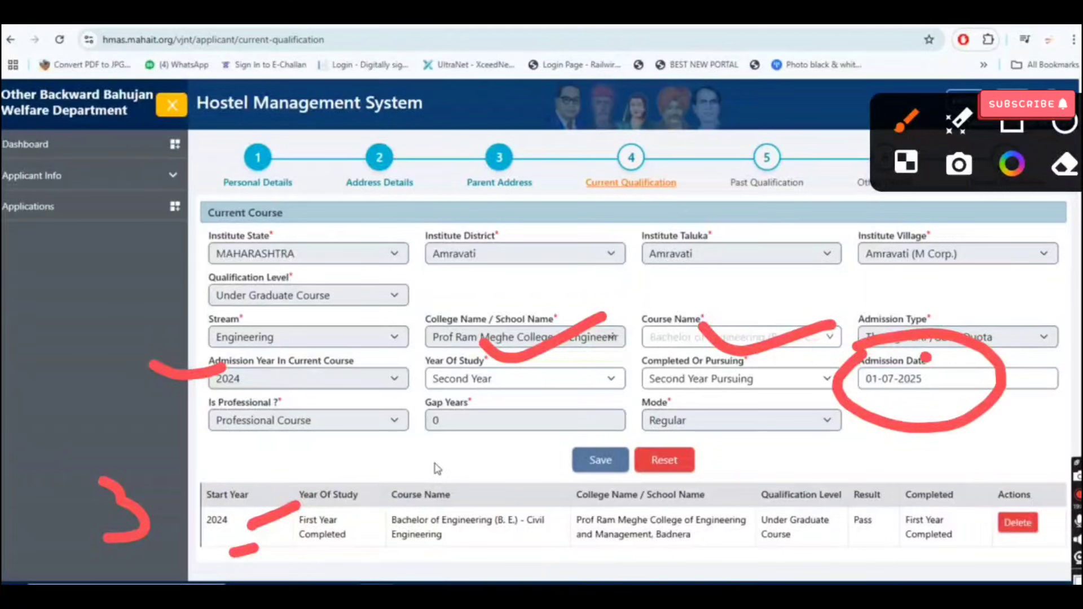
{"action": "mouse_move", "coordinate": [402, 265]}
{"action": "left_mouse_down"}
{"action": "mouse_move", "coordinate": [483, 277]}
{"action": "mouse_move", "coordinate": [510, 259]}
{"action": "mouse_move", "coordinate": [502, 250]}
{"action": "left_mouse_up"}
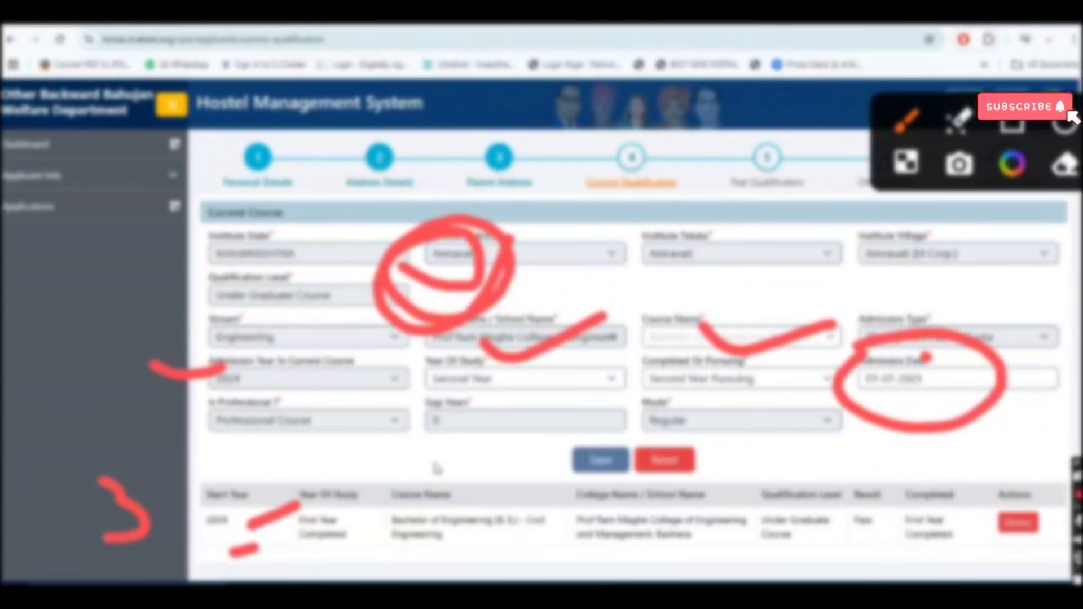
{"action": "key", "text": "Escape"}
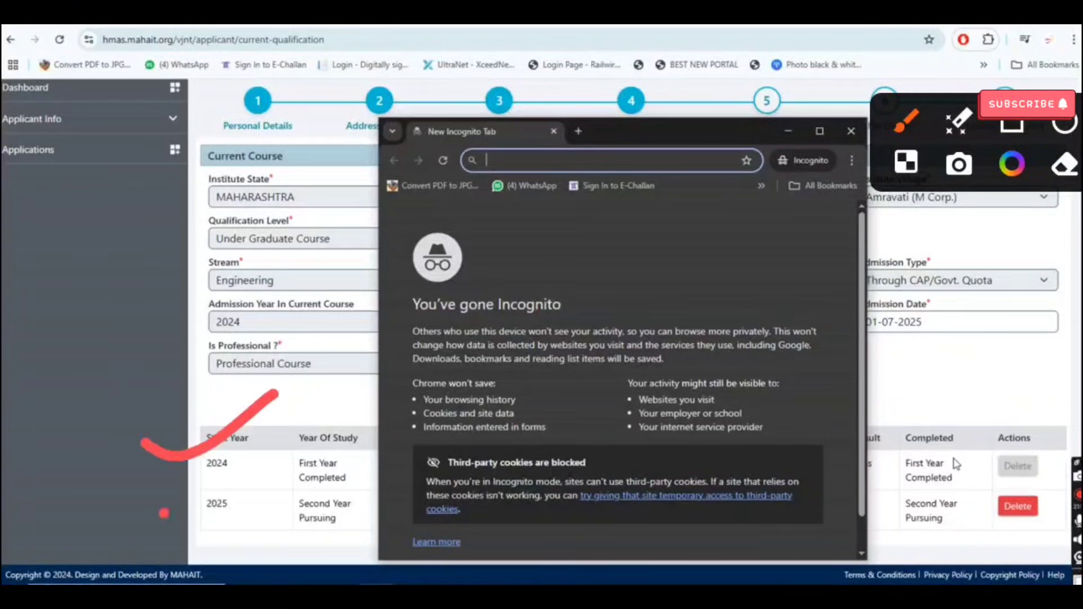
Mark the 2024 and 2025 course entries in red, circle their Completed status, and draw a stroke near the Admission Date
{"action": "mouse_move", "coordinate": [164, 514]}
{"action": "left_mouse_down"}
{"action": "mouse_move", "coordinate": [240, 495]}
{"action": "mouse_move", "coordinate": [293, 446]}
{"action": "left_mouse_up"}
{"action": "left_click_drag", "start_coordinate": [247, 518], "coordinate": [266, 509]}
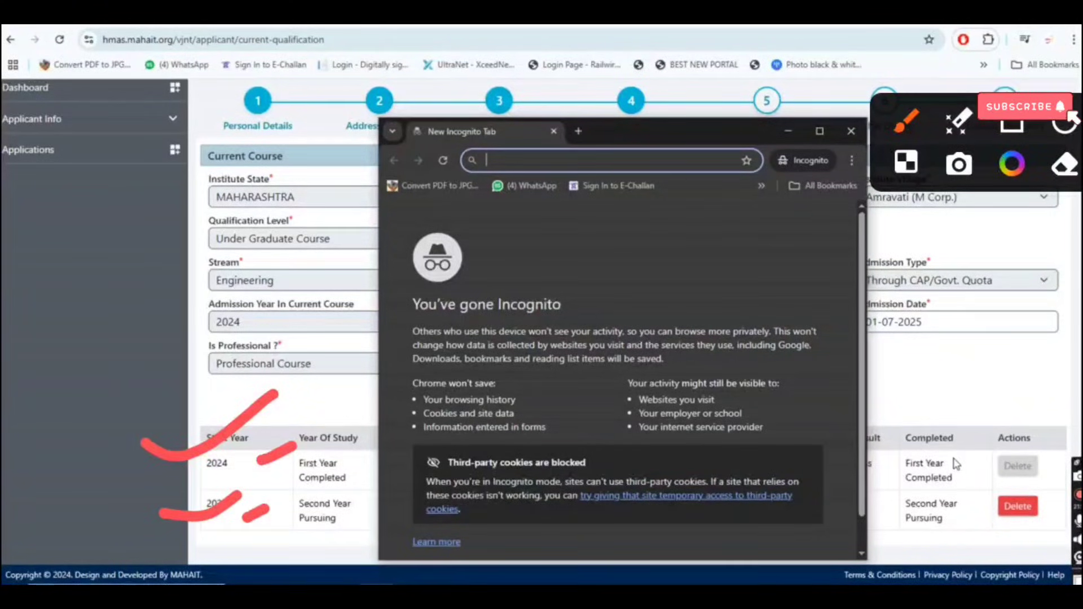
{"action": "mouse_move", "coordinate": [897, 438]}
{"action": "left_mouse_down"}
{"action": "mouse_move", "coordinate": [978, 503]}
{"action": "mouse_move", "coordinate": [876, 424]}
{"action": "left_mouse_up"}
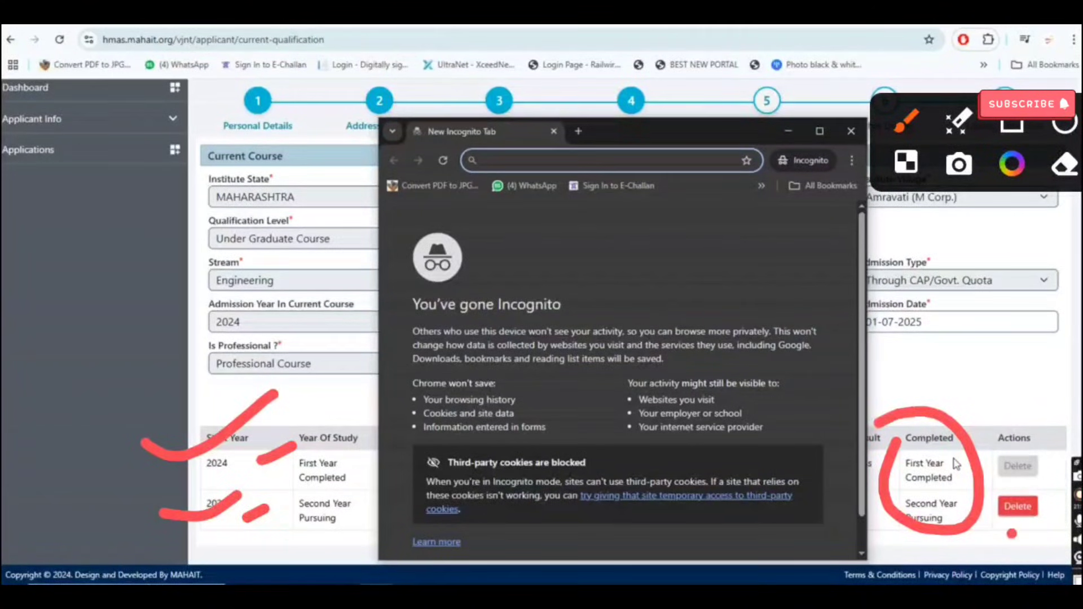
{"action": "left_click_drag", "start_coordinate": [1011, 533], "coordinate": [1043, 522]}
{"action": "left_click_drag", "start_coordinate": [902, 374], "coordinate": [1024, 326]}
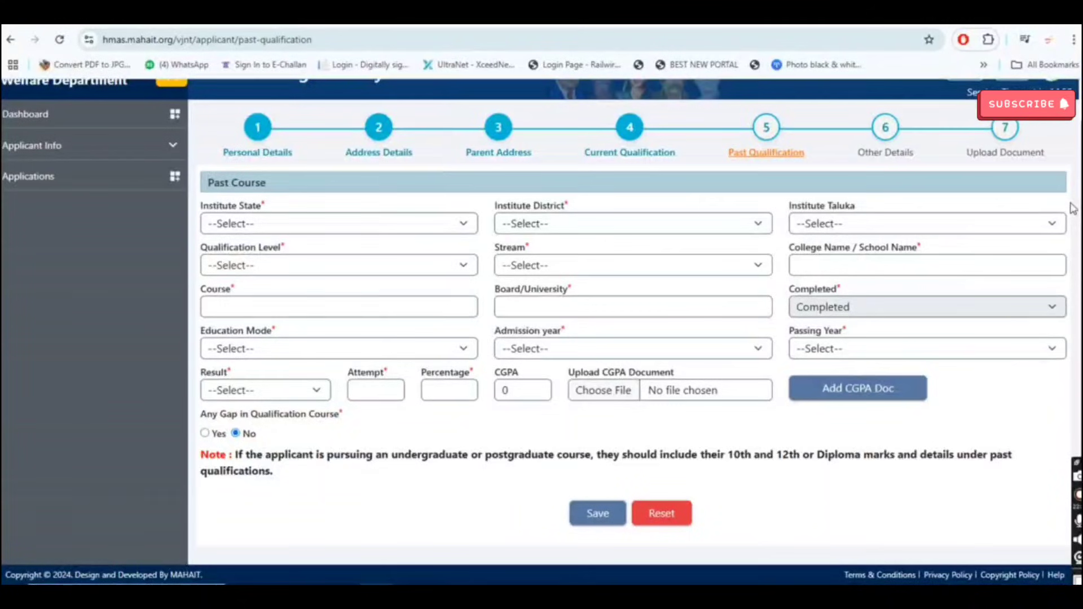
Circle the Past Qualification stage in red and write SSC beside the Past Course form
{"action": "mouse_move", "coordinate": [730, 86]}
{"action": "left_mouse_down"}
{"action": "mouse_move", "coordinate": [807, 173]}
{"action": "mouse_move", "coordinate": [722, 113]}
{"action": "left_mouse_up"}
{"action": "left_click_drag", "start_coordinate": [985, 142], "coordinate": [961, 521]}
{"action": "left_click_drag", "start_coordinate": [77, 255], "coordinate": [54, 323]}
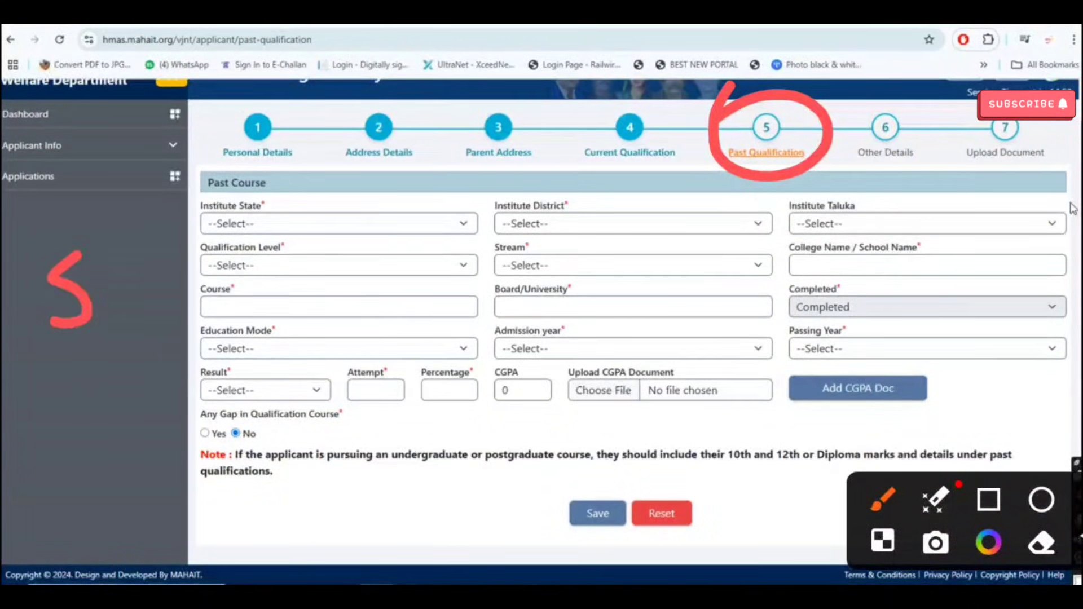
{"action": "left_click_drag", "start_coordinate": [110, 249], "coordinate": [102, 317]}
{"action": "left_click_drag", "start_coordinate": [149, 236], "coordinate": [181, 278]}
Write HSC in red below SSC, underline it, and clear the annotations
{"action": "left_click_drag", "start_coordinate": [78, 362], "coordinate": [89, 420]}
{"action": "left_click_drag", "start_coordinate": [89, 393], "coordinate": [116, 374]}
{"action": "left_click_drag", "start_coordinate": [116, 368], "coordinate": [131, 405]}
{"action": "left_click_drag", "start_coordinate": [145, 353], "coordinate": [144, 399]}
{"action": "left_click_drag", "start_coordinate": [182, 336], "coordinate": [206, 377]}
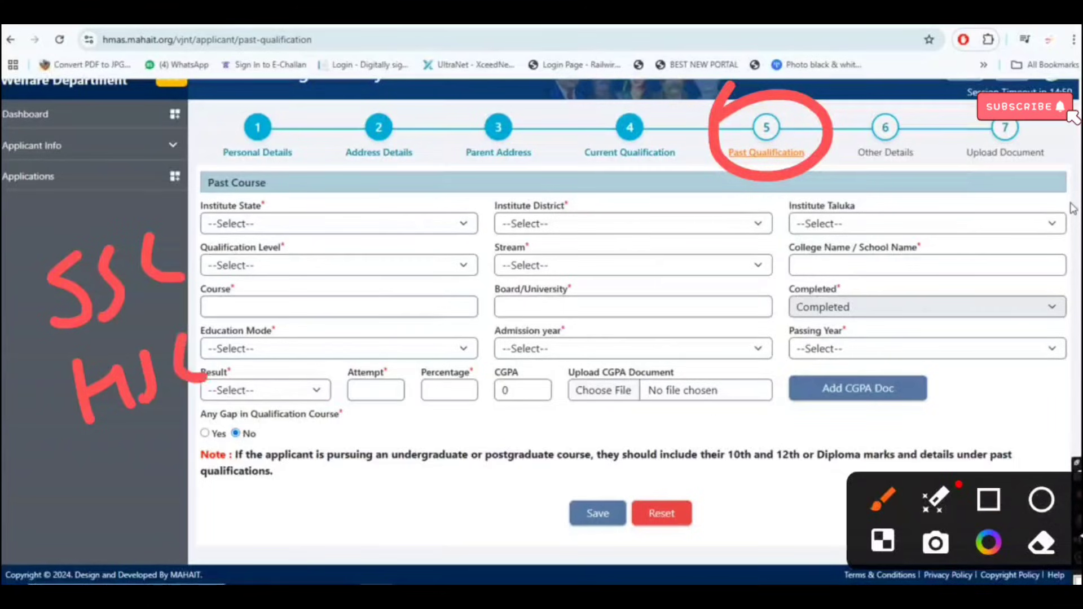
{"action": "left_click_drag", "start_coordinate": [94, 474], "coordinate": [183, 424]}
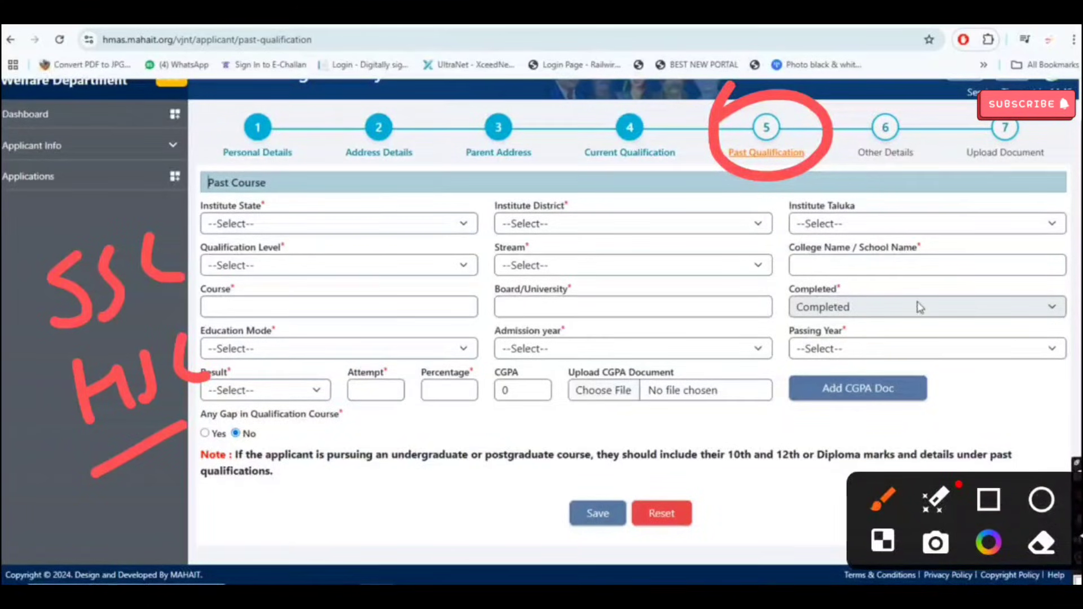
{"action": "key", "text": "Escape"}
Set the past course's Institute State to MAHARASHTRA, with both the district and the taluka set to Amravati
{"action": "left_click", "coordinate": [329, 227]}
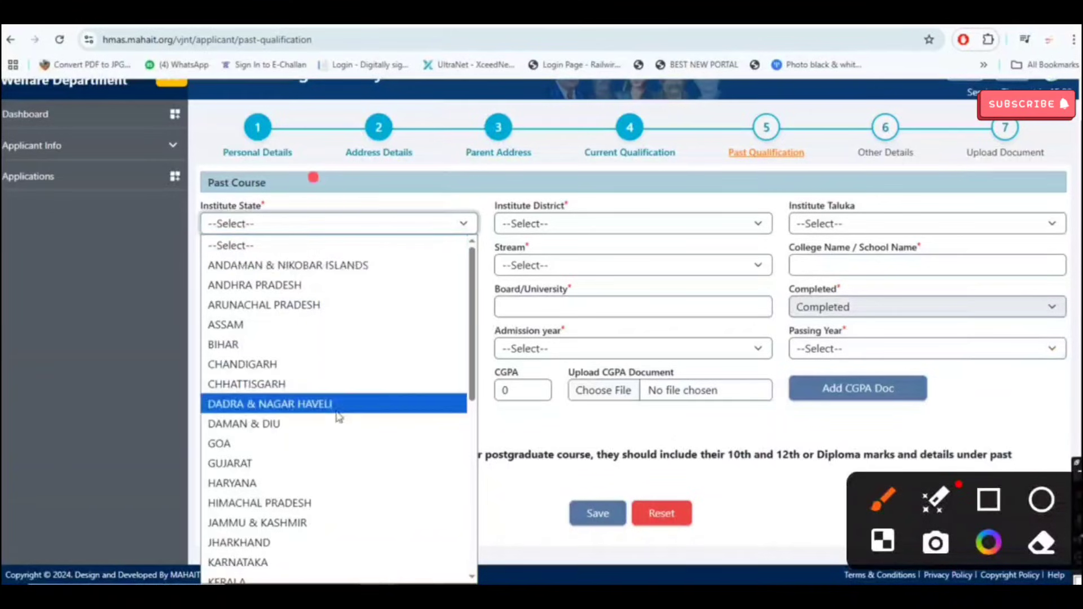
{"action": "type", "text": "mah"}
{"action": "key", "text": "Return"}
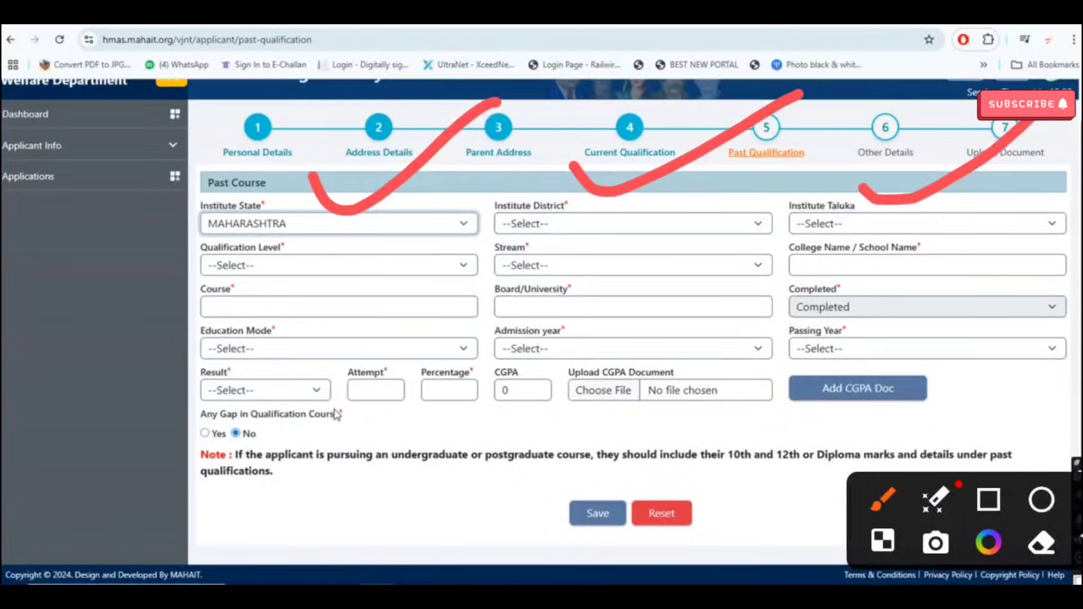
{"action": "left_click", "coordinate": [589, 221]}
{"action": "left_click", "coordinate": [587, 304]}
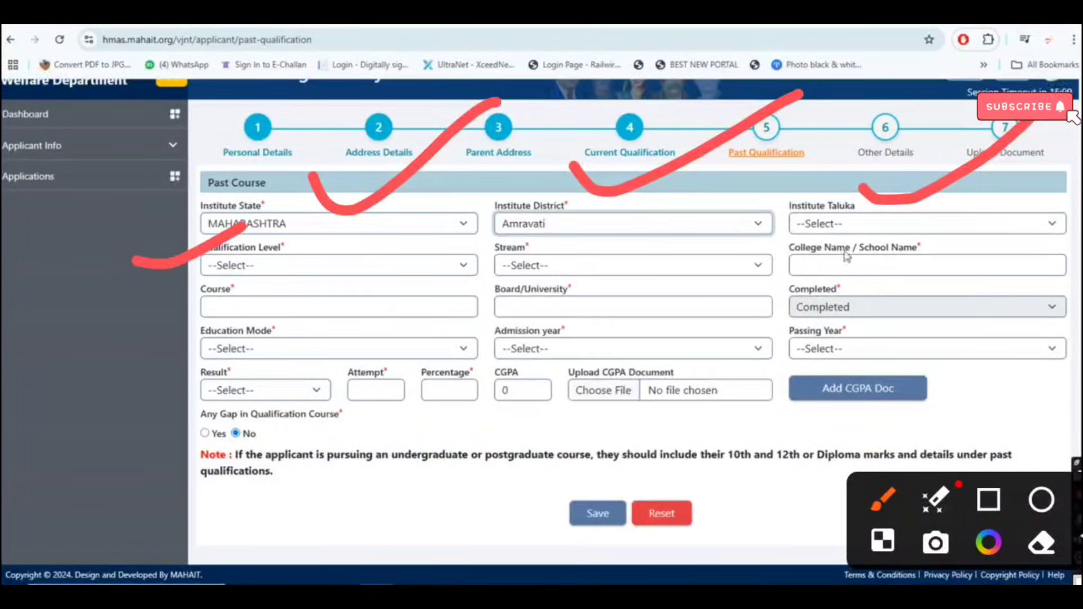
{"action": "left_click", "coordinate": [959, 229]}
{"action": "left_click", "coordinate": [925, 285]}
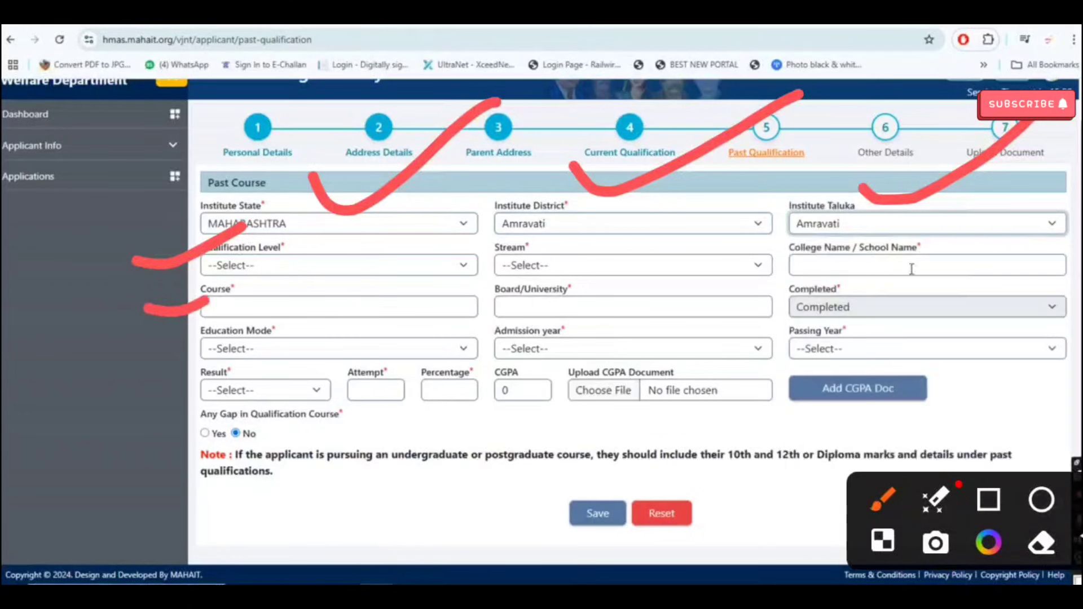
Set the past course's Qualification Level to S.S.C. (10 Std) and its Stream to SSC
{"action": "left_click", "coordinate": [423, 267]}
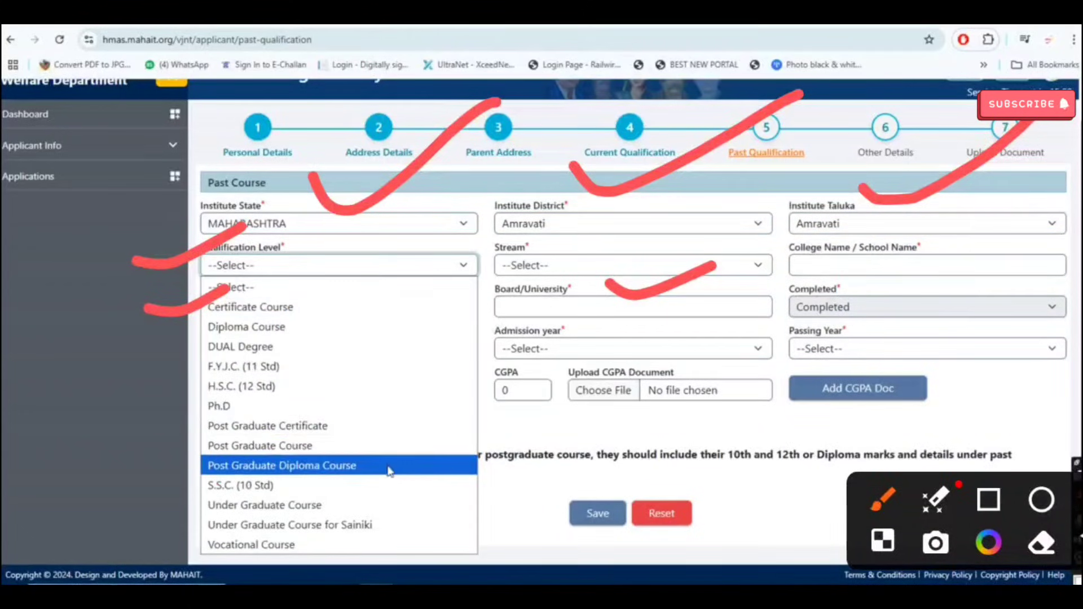
{"action": "left_click", "coordinate": [342, 484]}
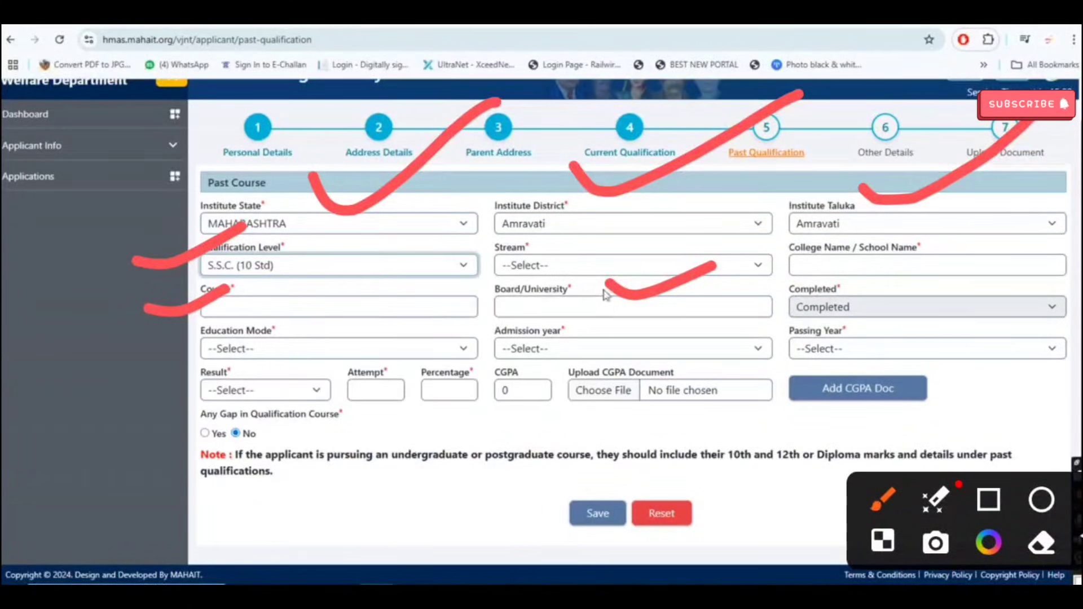
{"action": "left_click", "coordinate": [588, 267]}
{"action": "left_click", "coordinate": [601, 309]}
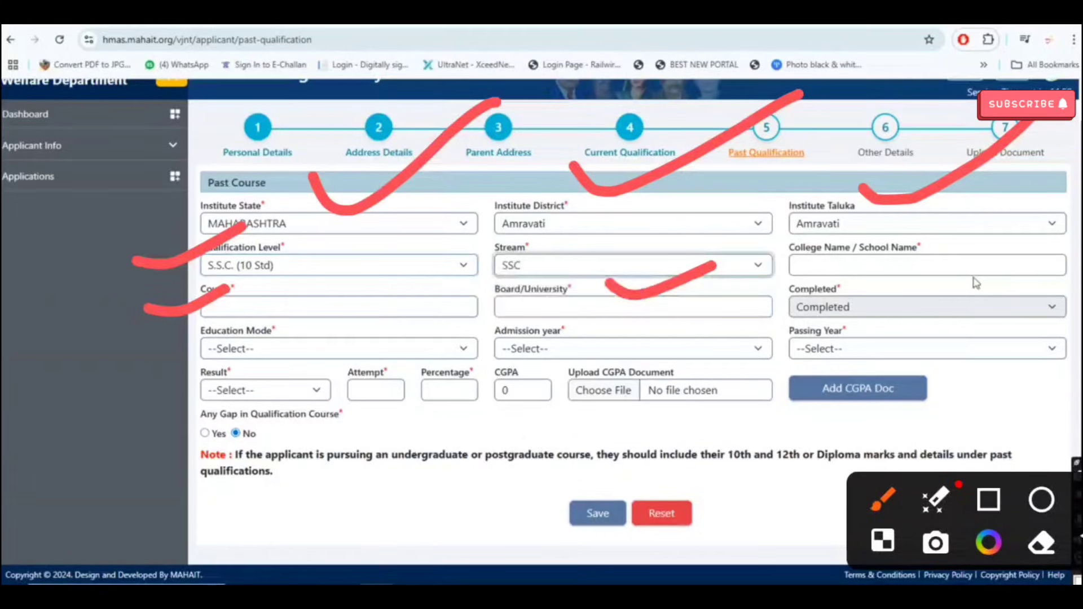
Choose Z P PRE MID SCHOOL PARASAPUR as the school, the Maharashtra State Board of Secondary as the board, and Regular education mode
{"action": "left_click", "coordinate": [958, 265]}
{"action": "left_click", "coordinate": [950, 292]}
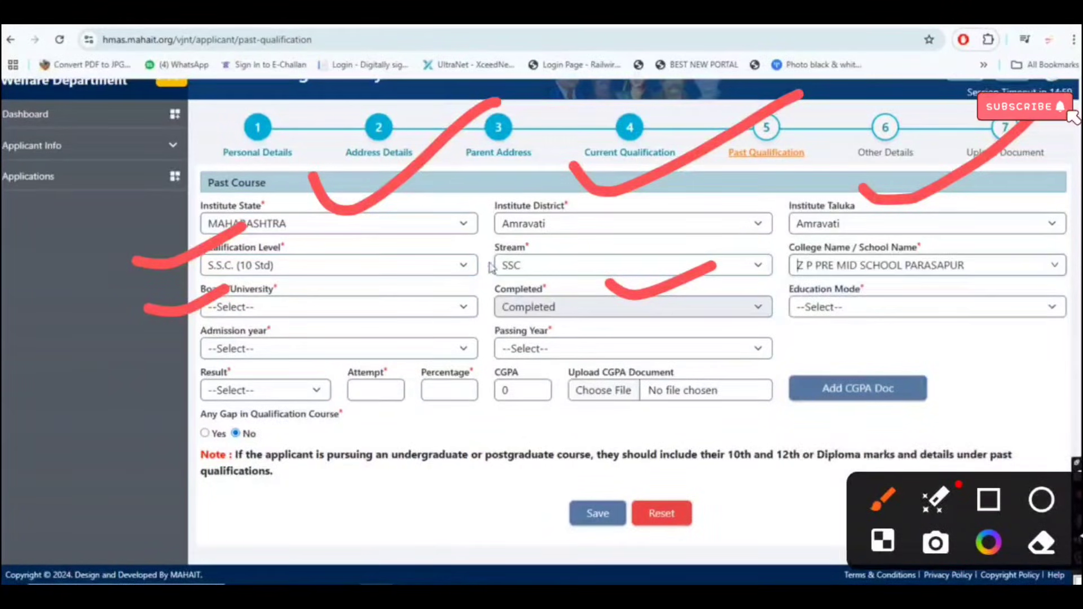
{"action": "left_click", "coordinate": [332, 314]}
{"action": "left_click", "coordinate": [336, 349]}
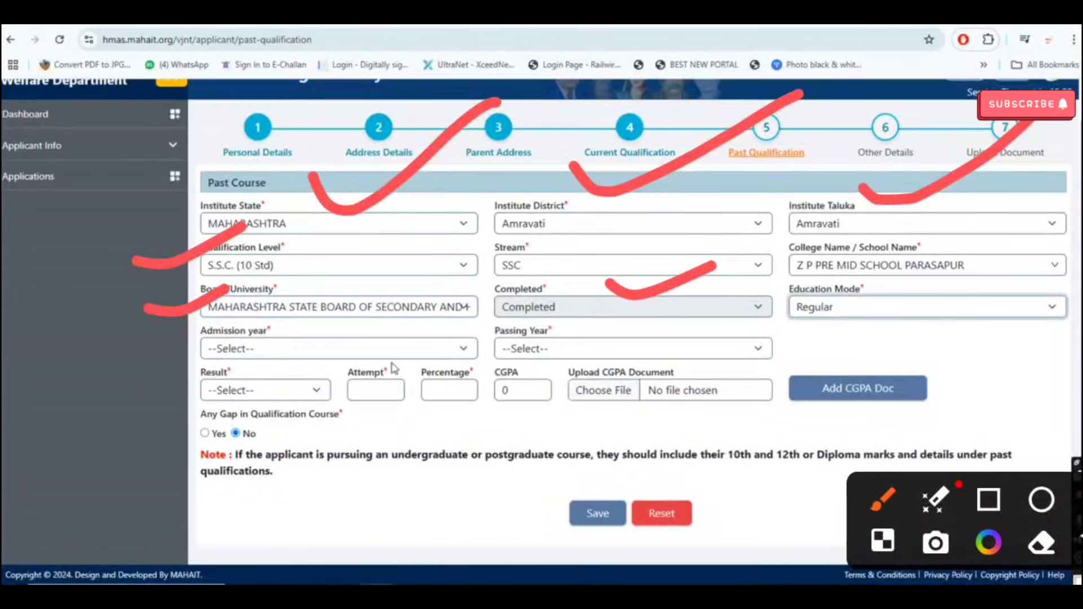
Set the SSC course's Admission year to 2018 and its Passing Year to 2019
{"action": "left_click", "coordinate": [333, 348]}
{"action": "scroll", "coordinate": [372, 284], "scroll_direction": "down", "scroll_amount": 15}
{"action": "scroll", "coordinate": [372, 283], "scroll_direction": "down", "scroll_amount": 2}
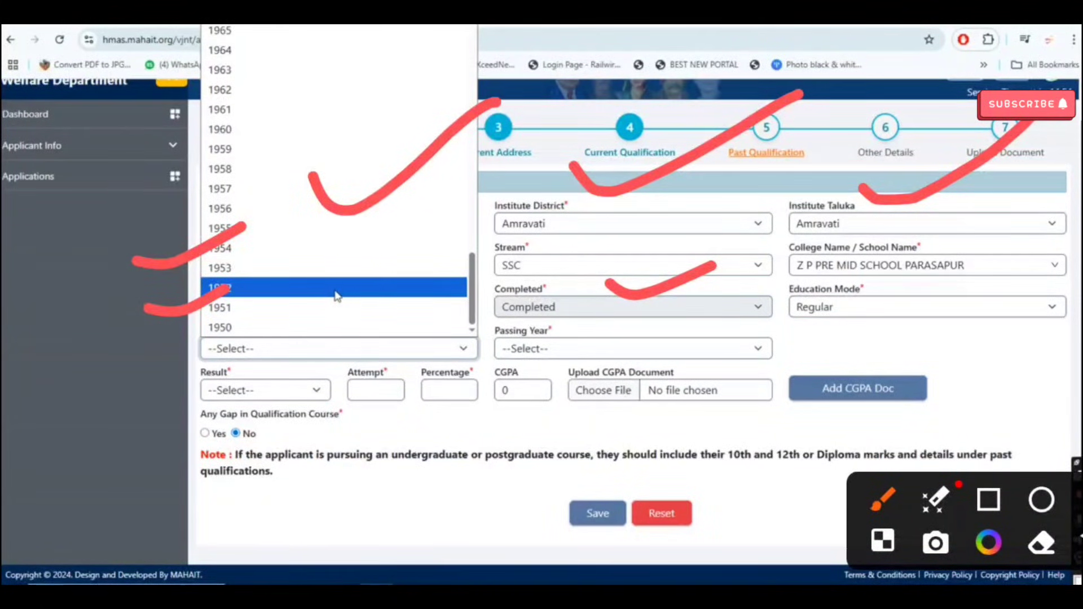
{"action": "scroll", "coordinate": [335, 293], "scroll_direction": "up", "scroll_amount": 20}
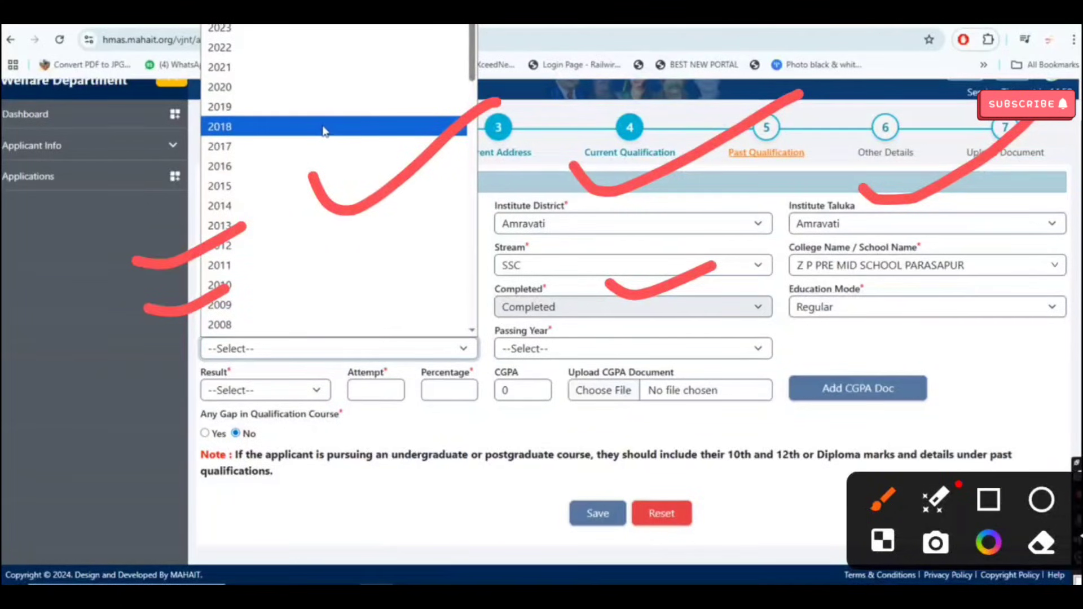
{"action": "left_click", "coordinate": [324, 131]}
{"action": "left_click", "coordinate": [595, 351]}
{"action": "left_click", "coordinate": [577, 385]}
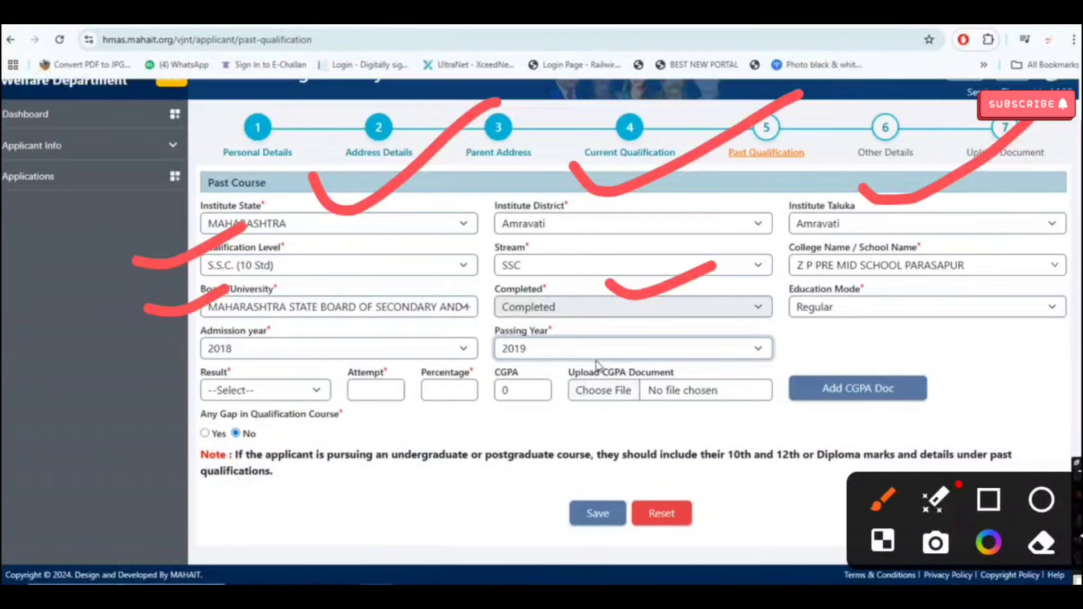
Set the SSC Result to Pass and the Attempt to 1
{"action": "left_click", "coordinate": [310, 395]}
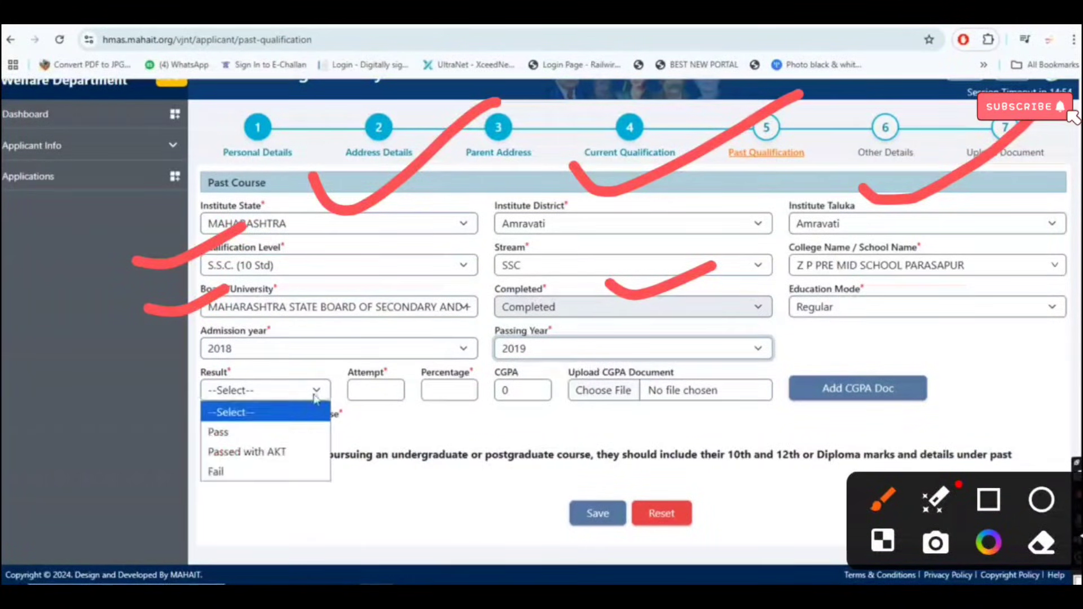
{"action": "left_click", "coordinate": [299, 431]}
{"action": "left_click", "coordinate": [370, 395]}
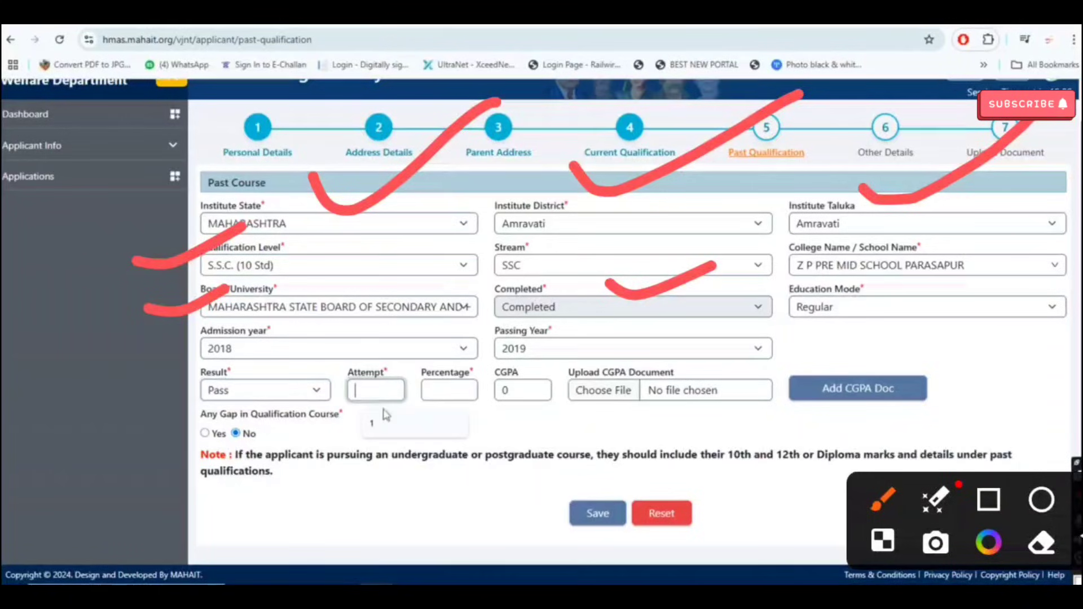
{"action": "type", "text": "1"}
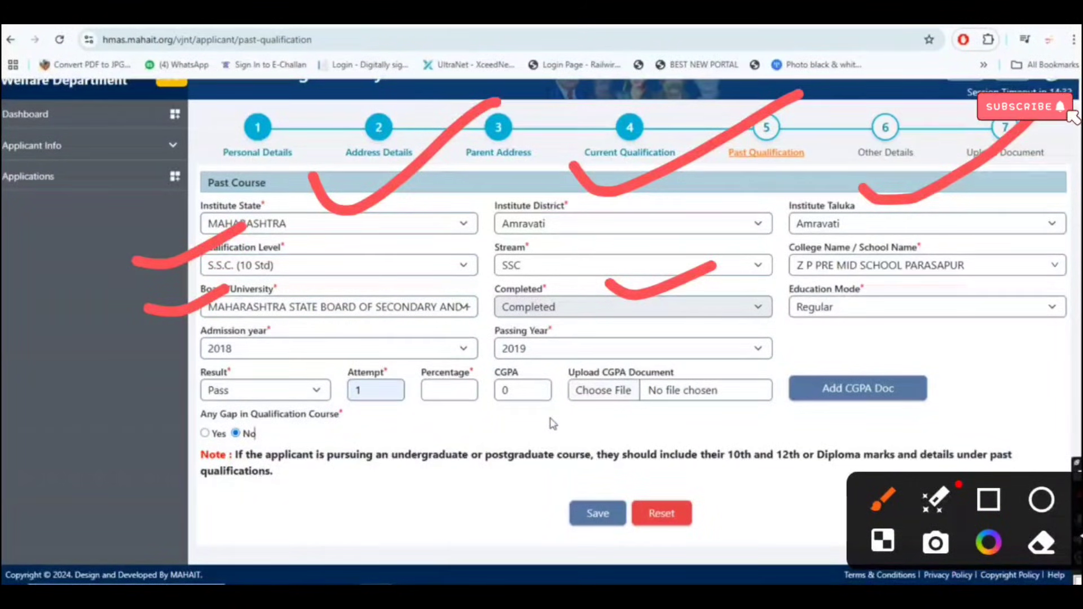
Set the SSC course's Percentage to 69.04 and continue to the Other Details page
{"action": "left_click", "coordinate": [430, 392]}
{"action": "key", "text": "Down"}
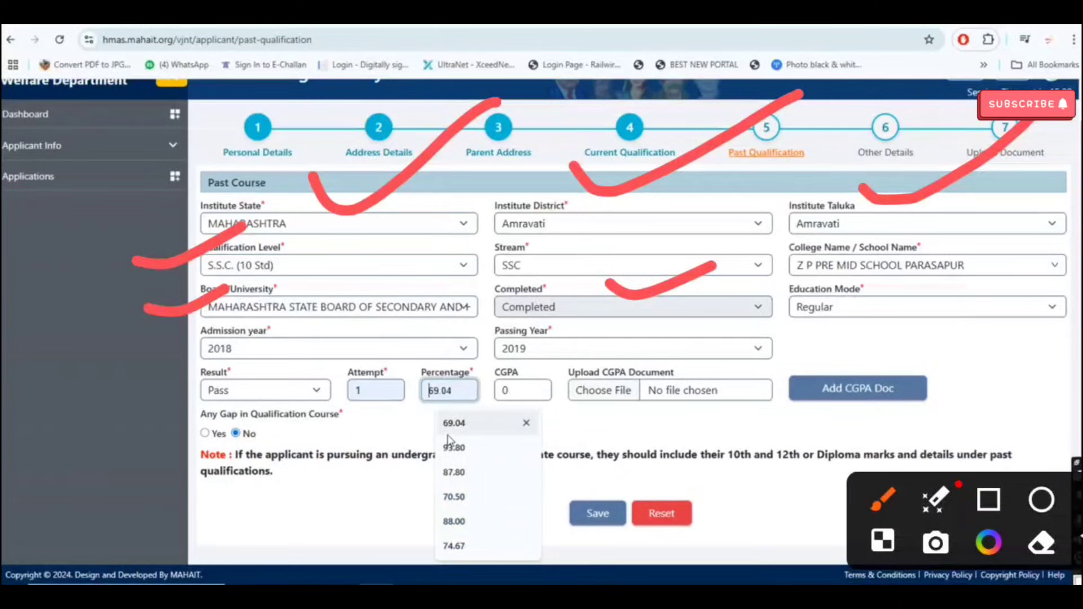
{"action": "key", "text": "Return"}
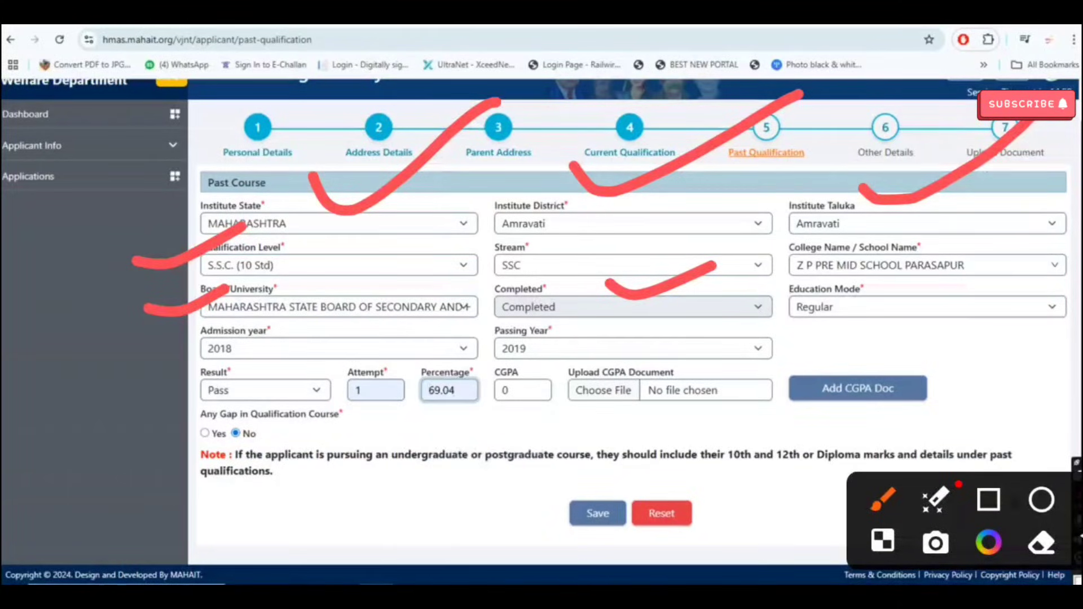
{"action": "left_click", "coordinate": [897, 388]}
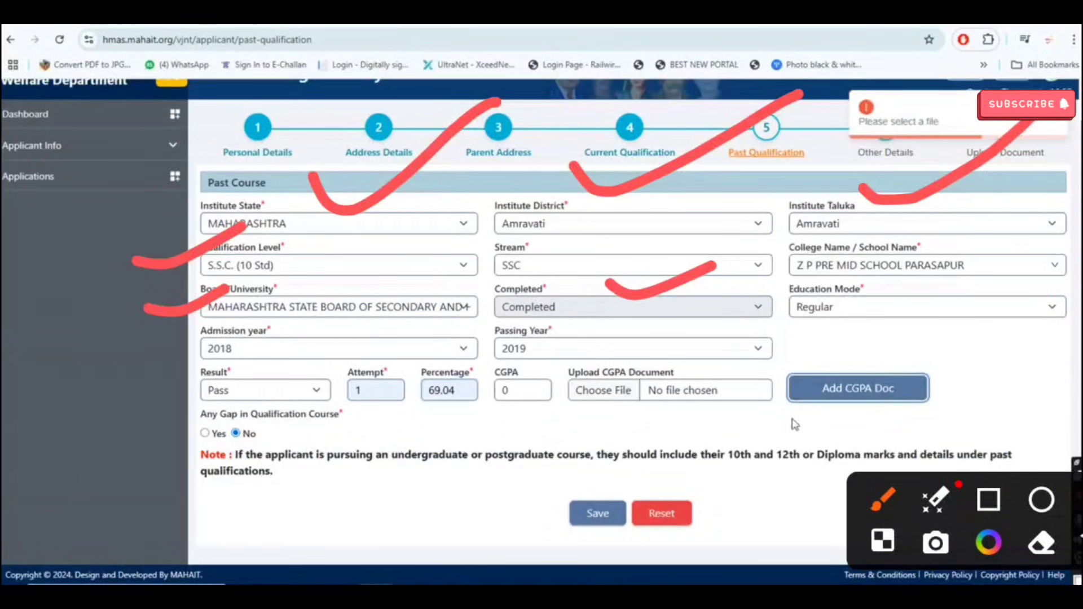
{"action": "left_click_drag", "start_coordinate": [566, 435], "coordinate": [667, 389]}
{"action": "left_click", "coordinate": [612, 395]}
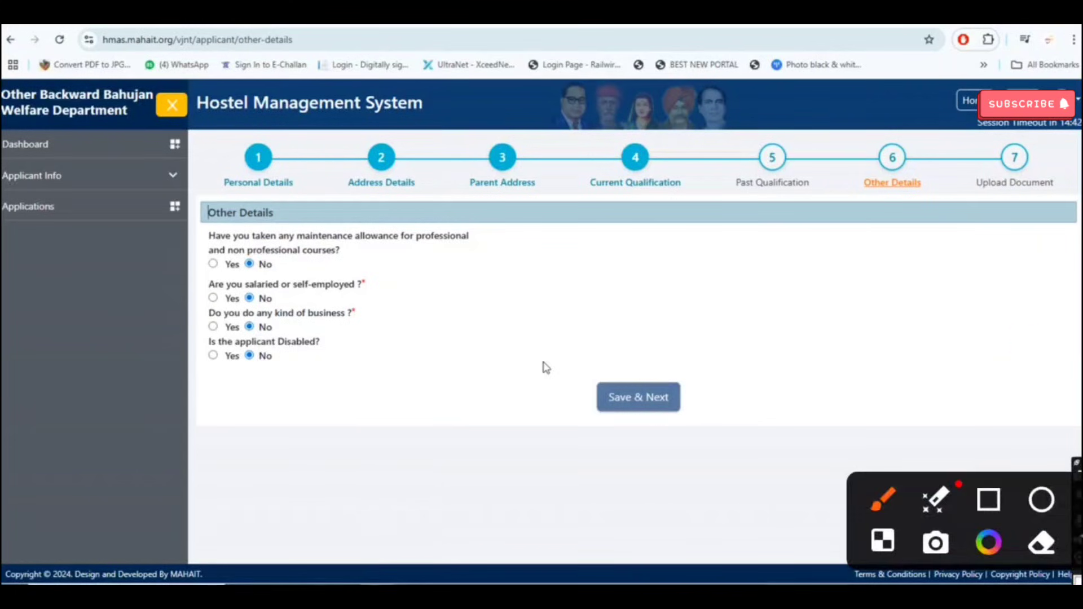
Mark the four Other Details questions with the pen, keep No for each, and save to continue to document upload
{"action": "left_click_drag", "start_coordinate": [164, 239], "coordinate": [156, 408]}
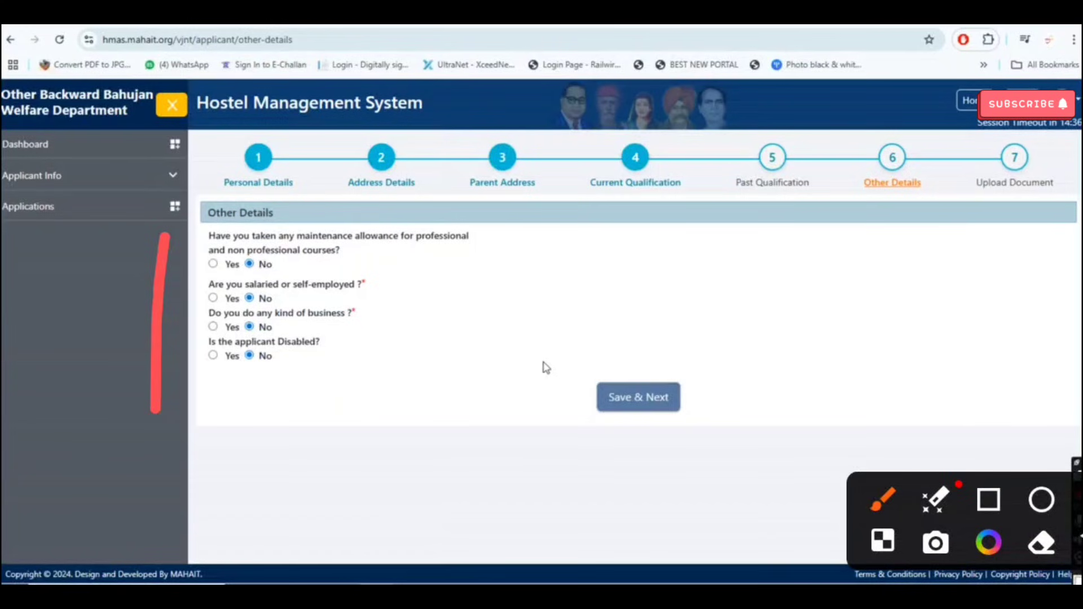
{"action": "mouse_move", "coordinate": [471, 210]}
{"action": "left_mouse_down"}
{"action": "mouse_move", "coordinate": [516, 226]}
{"action": "mouse_move", "coordinate": [598, 168]}
{"action": "left_mouse_up"}
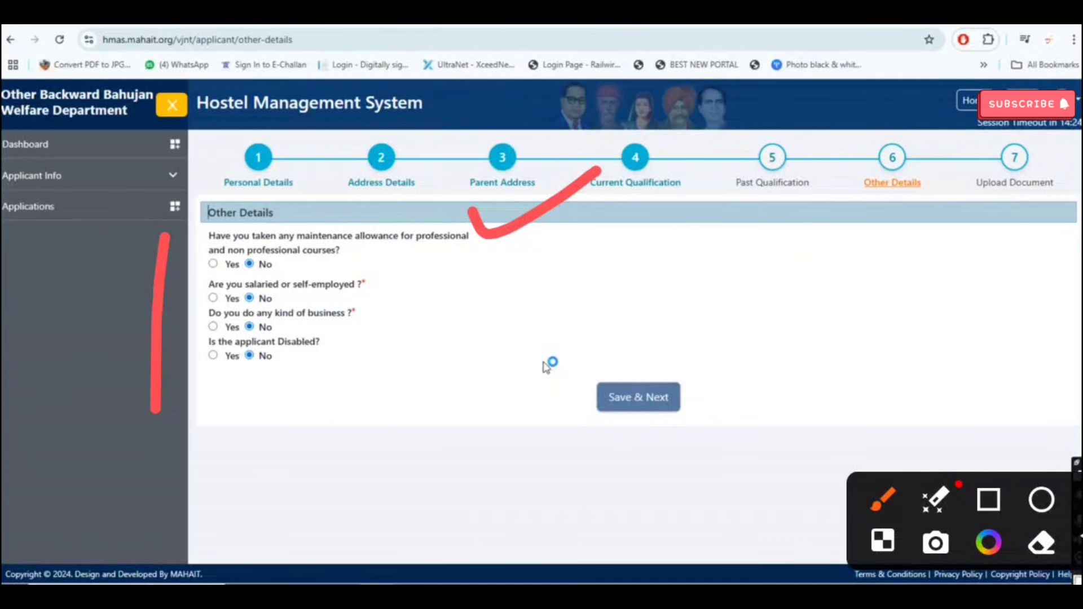
{"action": "left_click", "coordinate": [618, 398]}
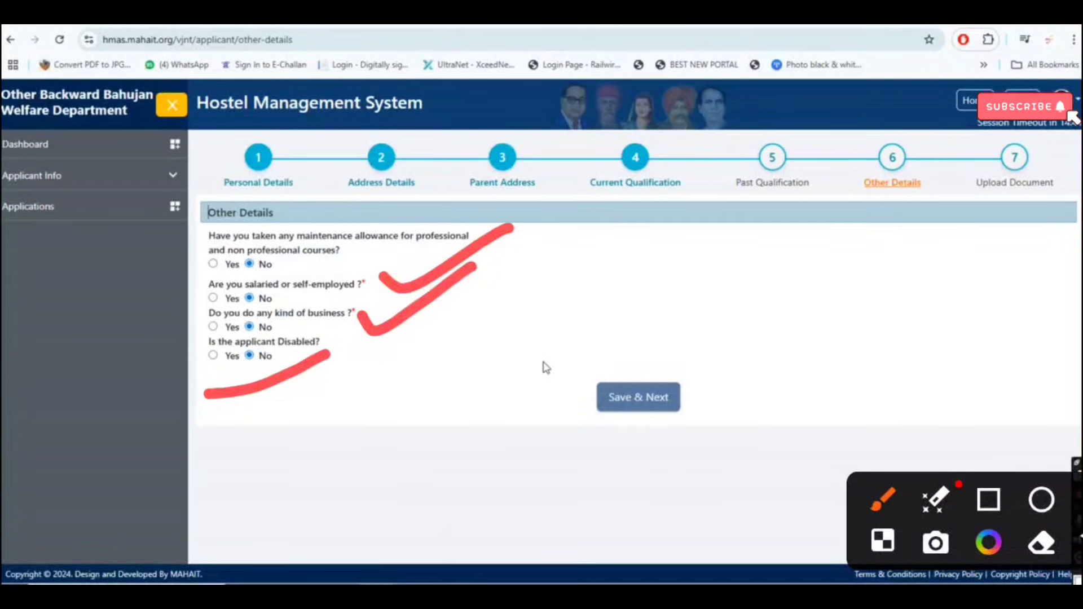
{"action": "left_click_drag", "start_coordinate": [166, 343], "coordinate": [217, 376]}
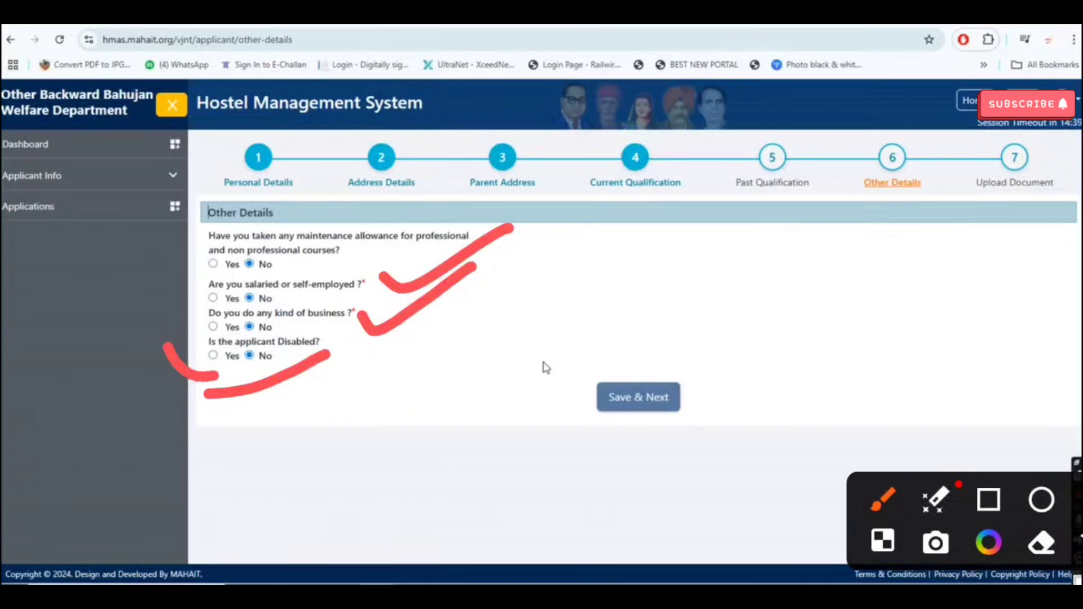
{"action": "left_click_drag", "start_coordinate": [288, 399], "coordinate": [341, 377]}
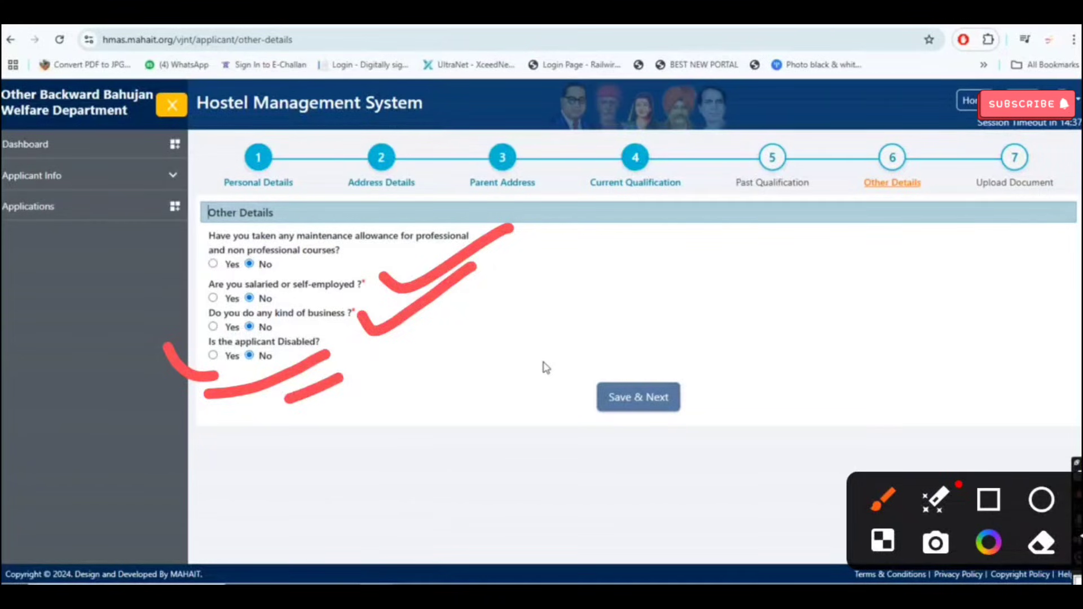
{"action": "left_click_drag", "start_coordinate": [384, 234], "coordinate": [384, 439]}
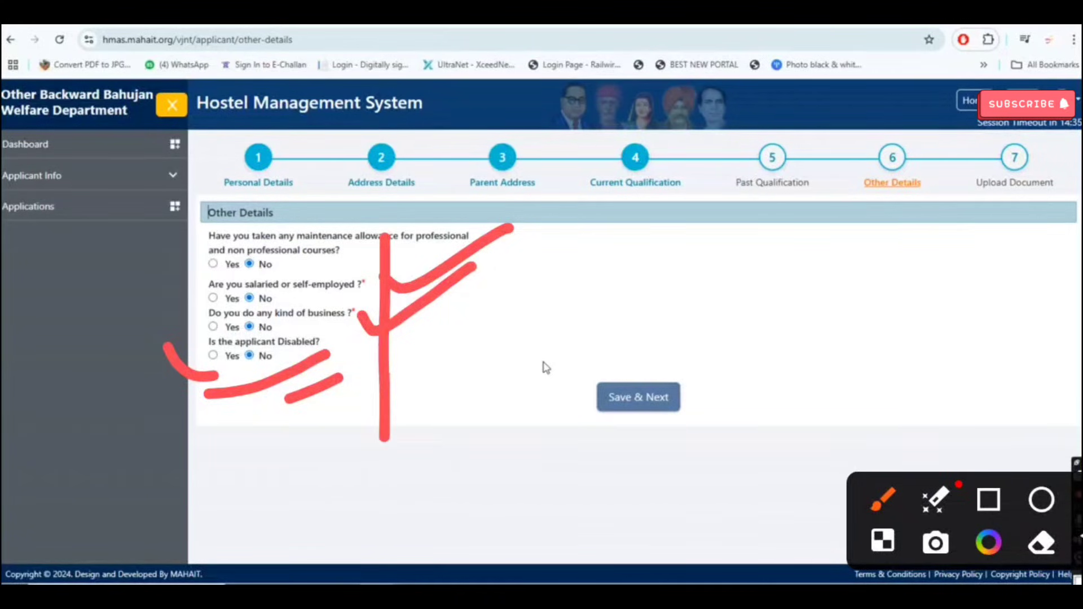
{"action": "left_click", "coordinate": [545, 366]}
{"action": "left_click_drag", "start_coordinate": [194, 431], "coordinate": [285, 388]}
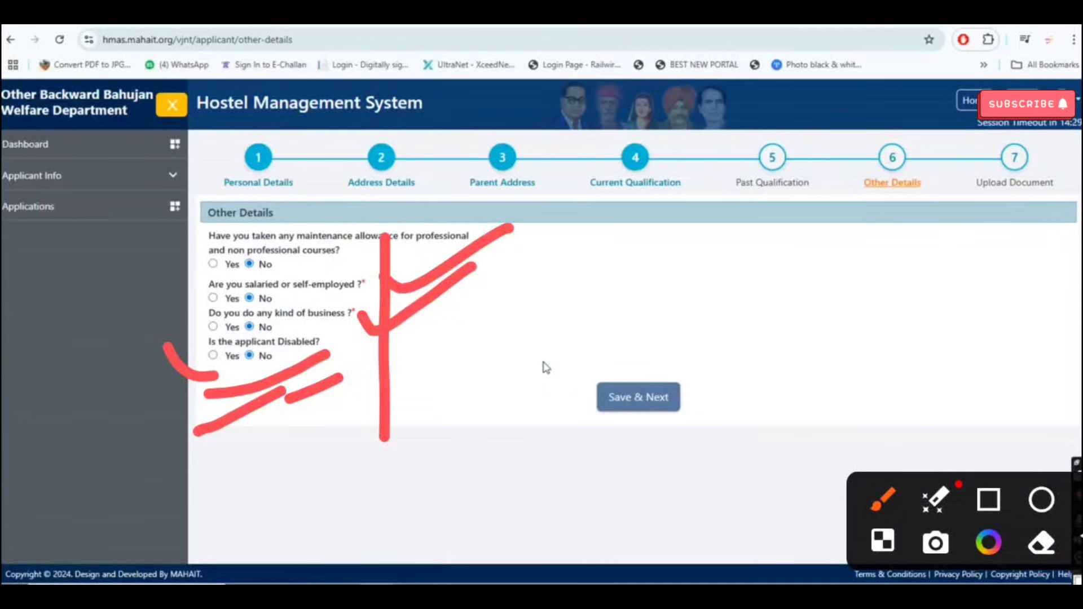
{"action": "left_click", "coordinate": [545, 367]}
{"action": "left_click", "coordinate": [638, 397]}
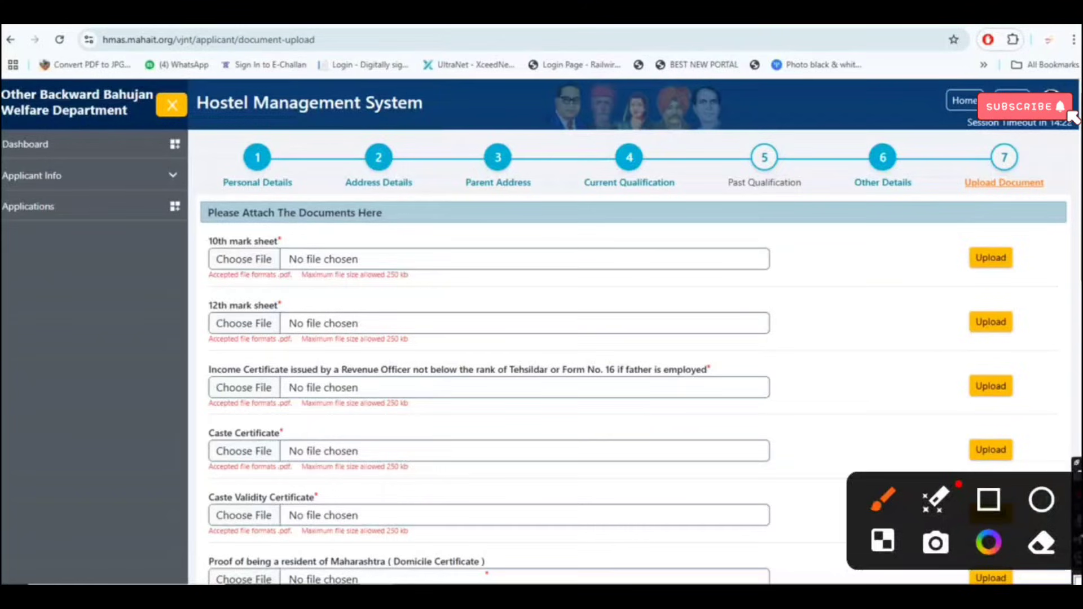
Review the required documents from the 10th mark sheet to the Caste Validity Certificate, ticking them off with the pen
{"action": "scroll", "coordinate": [1074, 118], "scroll_direction": "down", "scroll_amount": 8}
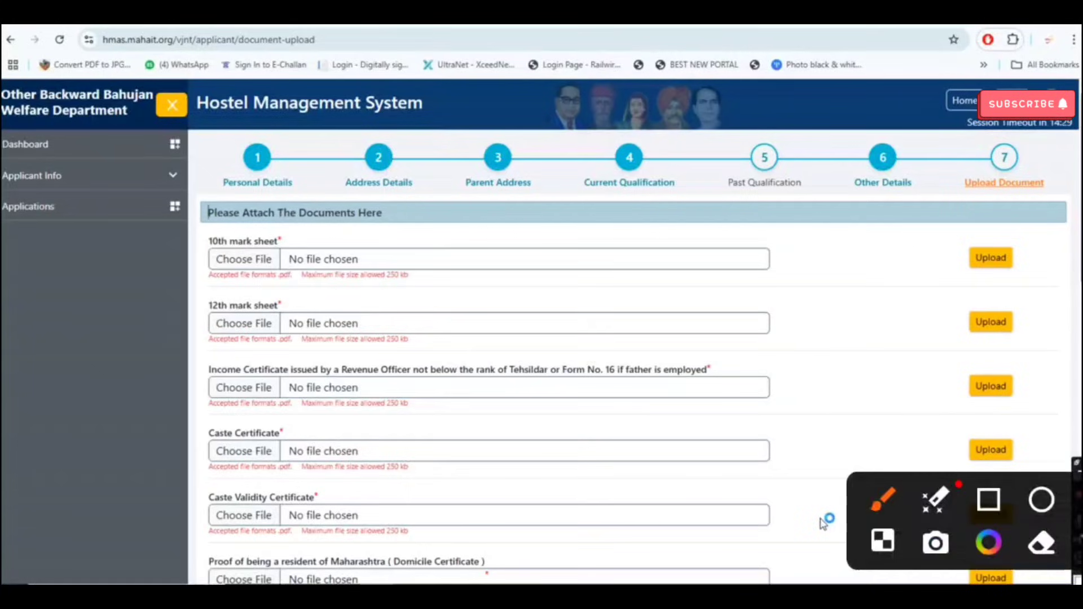
{"action": "left_click_drag", "start_coordinate": [431, 290], "coordinate": [468, 264]}
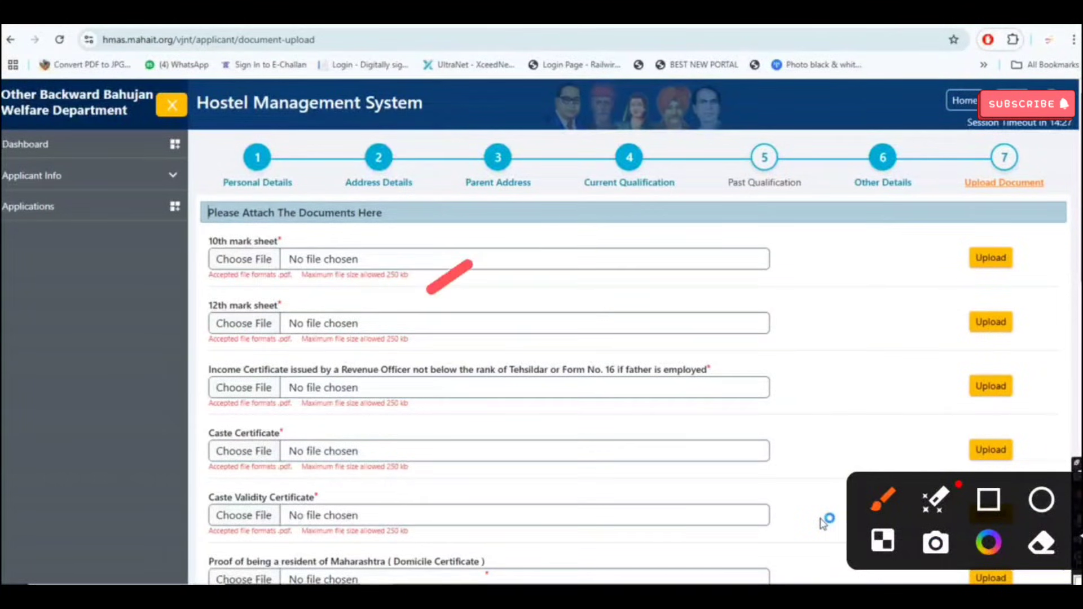
{"action": "left_click_drag", "start_coordinate": [303, 193], "coordinate": [477, 106]}
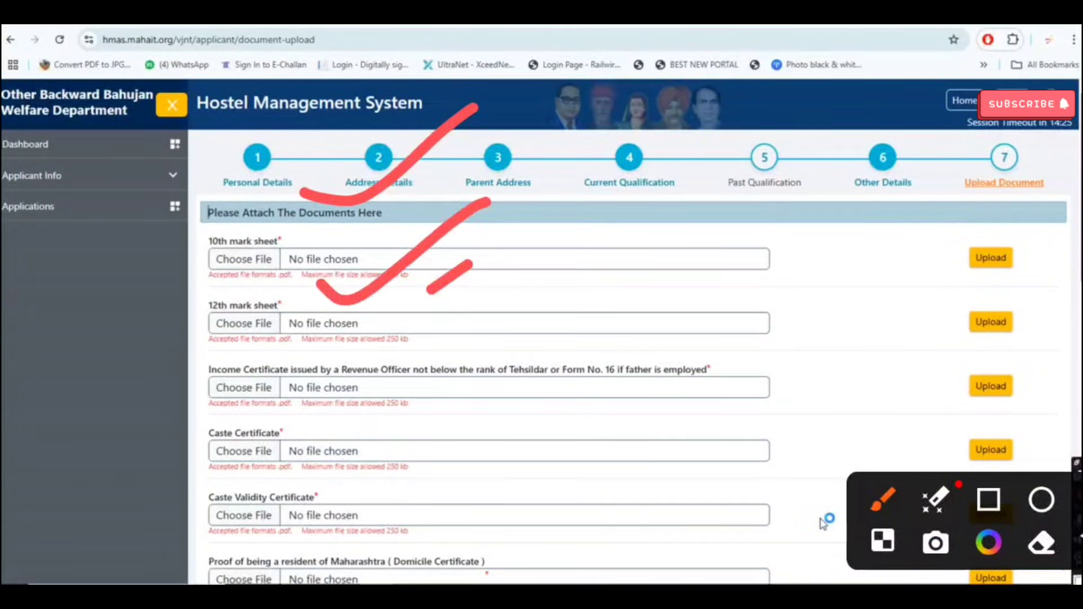
{"action": "left_click_drag", "start_coordinate": [319, 282], "coordinate": [488, 198]}
{"action": "left_click_drag", "start_coordinate": [440, 349], "coordinate": [607, 272]}
{"action": "mouse_move", "coordinate": [368, 411]}
{"action": "left_mouse_down"}
{"action": "mouse_move", "coordinate": [377, 416]}
{"action": "mouse_move", "coordinate": [561, 314]}
{"action": "left_mouse_up"}
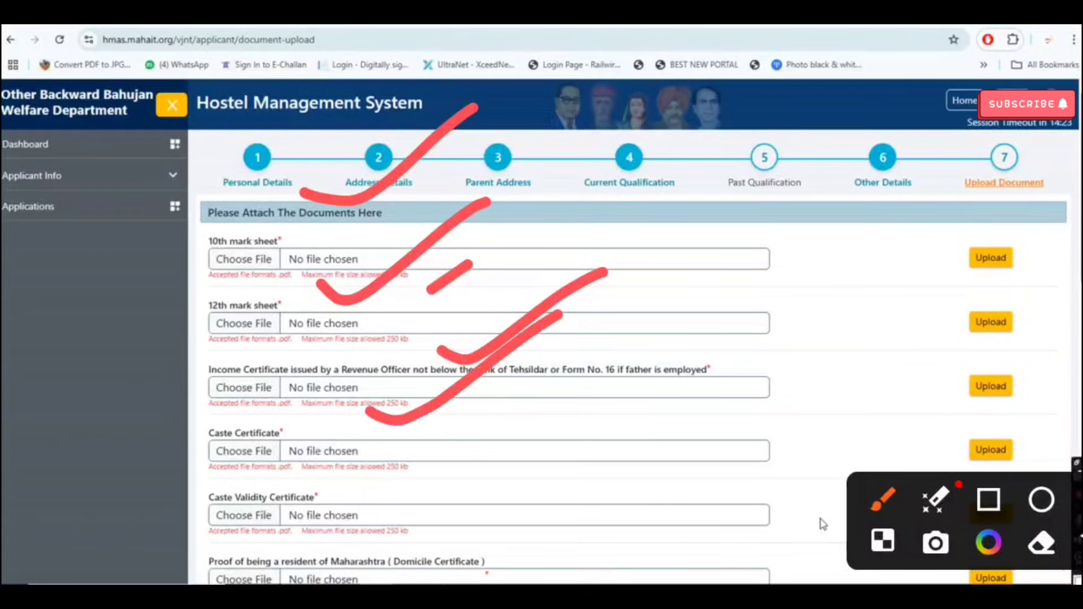
{"action": "left_click_drag", "start_coordinate": [382, 466], "coordinate": [550, 386]}
{"action": "left_click_drag", "start_coordinate": [514, 530], "coordinate": [706, 461]}
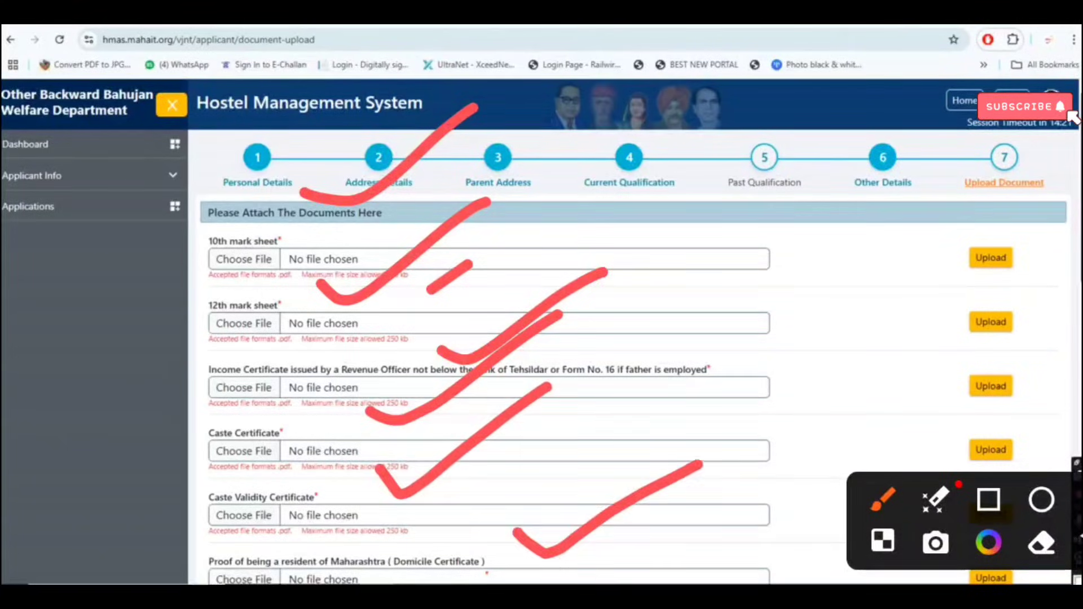
Review the documents from the Domicile Certificate to the government hostel declaration, ticking each with the pen and clearing the marks
{"action": "scroll", "coordinate": [1072, 116], "scroll_direction": "down", "scroll_amount": 7}
{"action": "scroll", "coordinate": [632, 333], "scroll_direction": "down", "scroll_amount": 2}
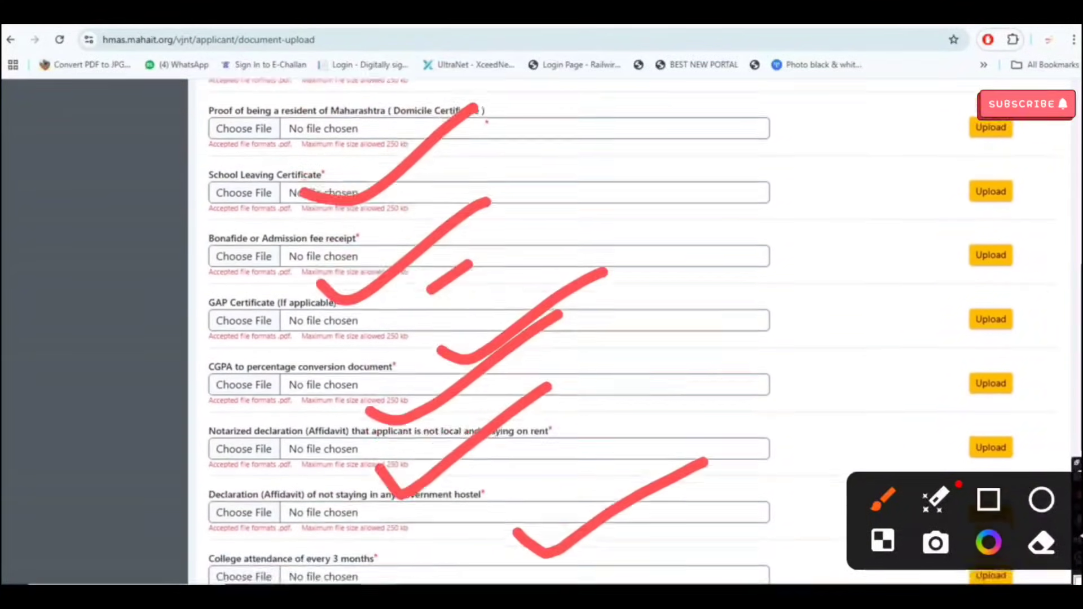
{"action": "left_click", "coordinate": [1078, 537]}
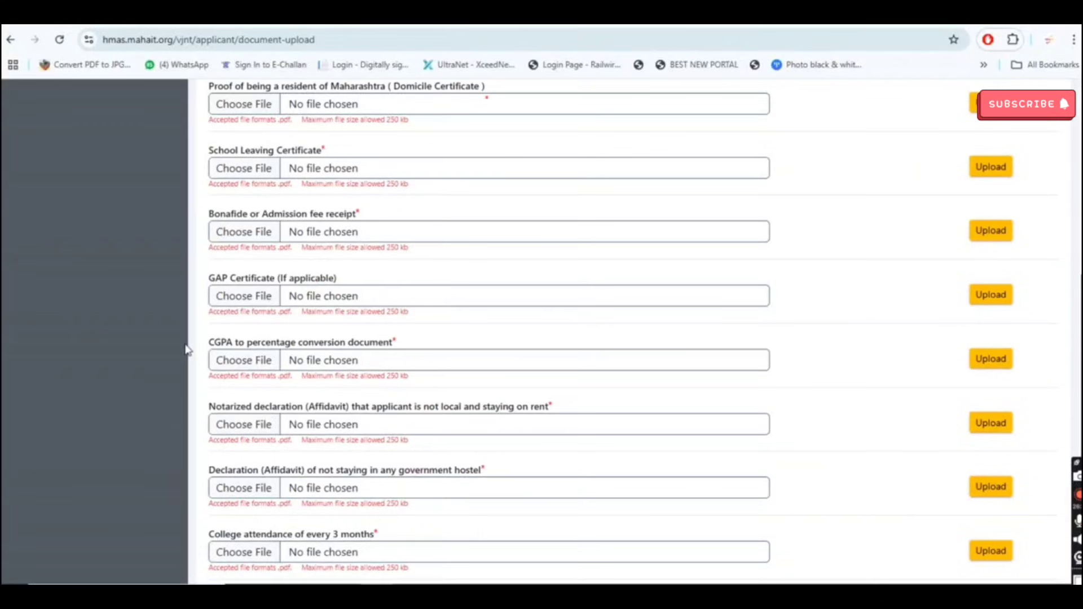
{"action": "left_click", "coordinate": [1076, 289]}
{"action": "left_click", "coordinate": [1050, 339]}
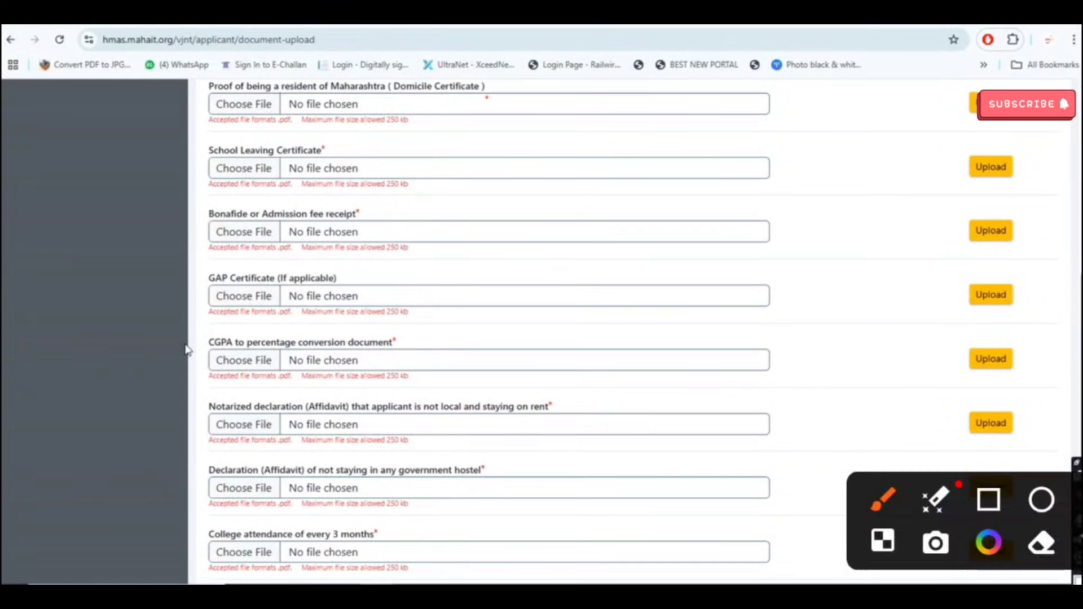
{"action": "left_click_drag", "start_coordinate": [412, 134], "coordinate": [604, 72]}
{"action": "mouse_move", "coordinate": [371, 188]}
{"action": "left_mouse_down"}
{"action": "mouse_move", "coordinate": [389, 213]}
{"action": "mouse_move", "coordinate": [521, 146]}
{"action": "left_mouse_up"}
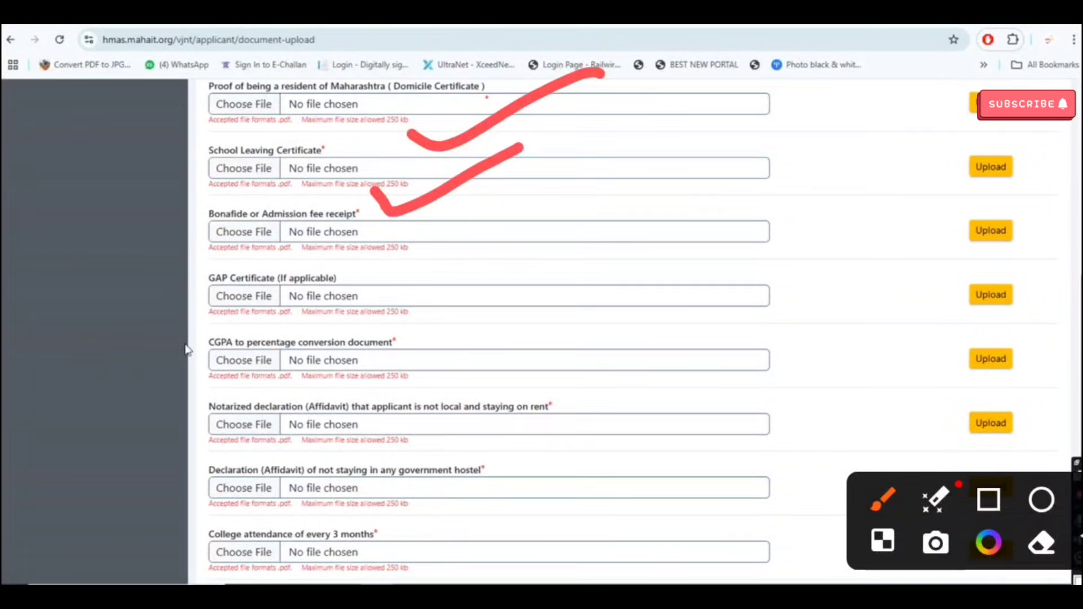
{"action": "mouse_move", "coordinate": [361, 251]}
{"action": "left_mouse_down"}
{"action": "mouse_move", "coordinate": [367, 261]}
{"action": "mouse_move", "coordinate": [562, 185]}
{"action": "left_mouse_up"}
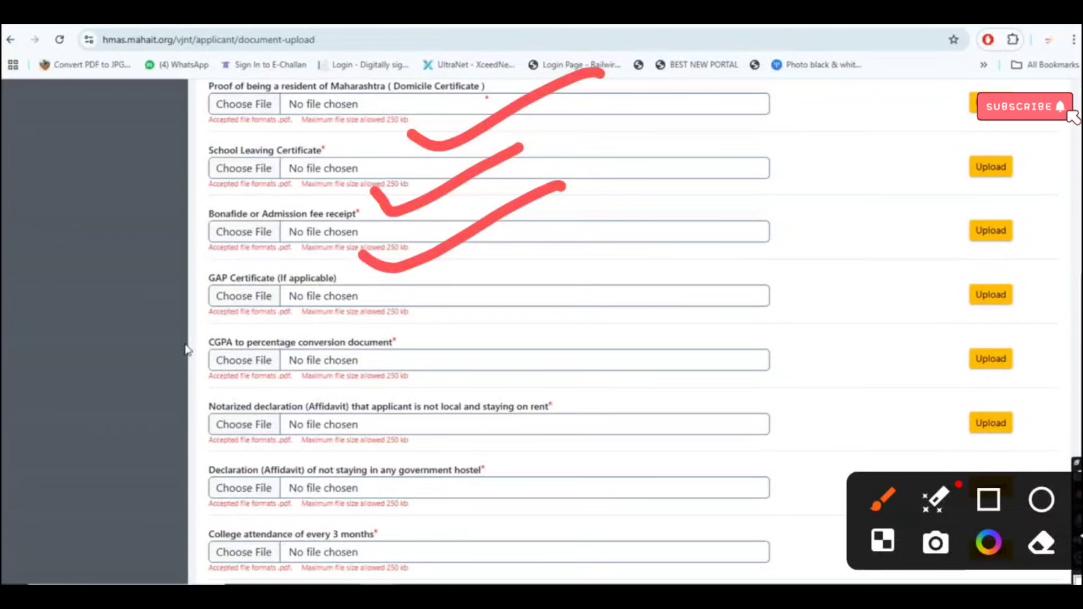
{"action": "left_click_drag", "start_coordinate": [431, 300], "coordinate": [650, 241]}
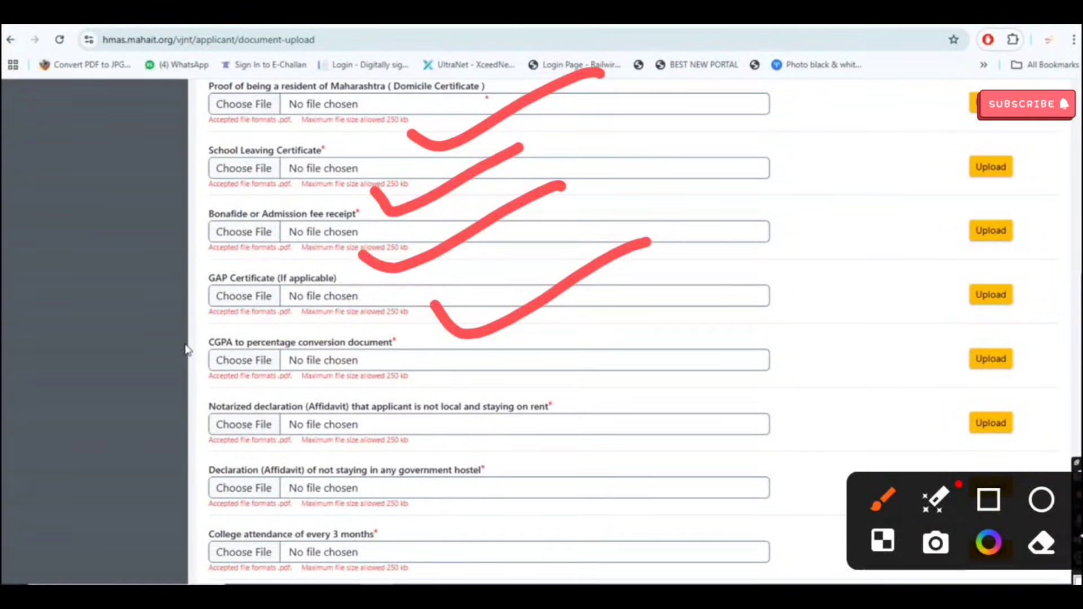
{"action": "left_click_drag", "start_coordinate": [559, 355], "coordinate": [745, 302]}
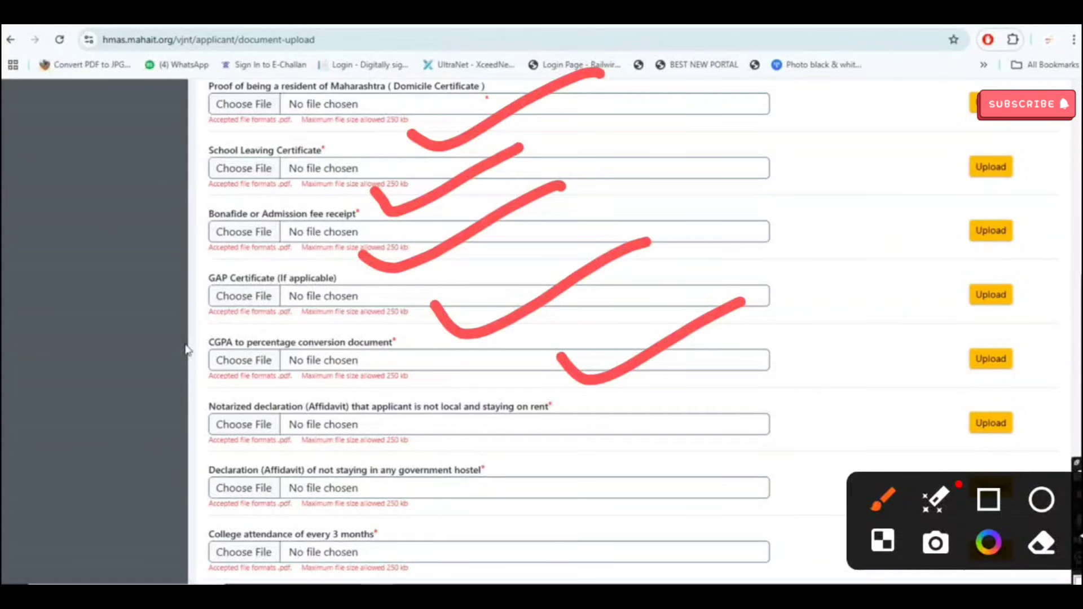
{"action": "left_click_drag", "start_coordinate": [496, 422], "coordinate": [661, 373]}
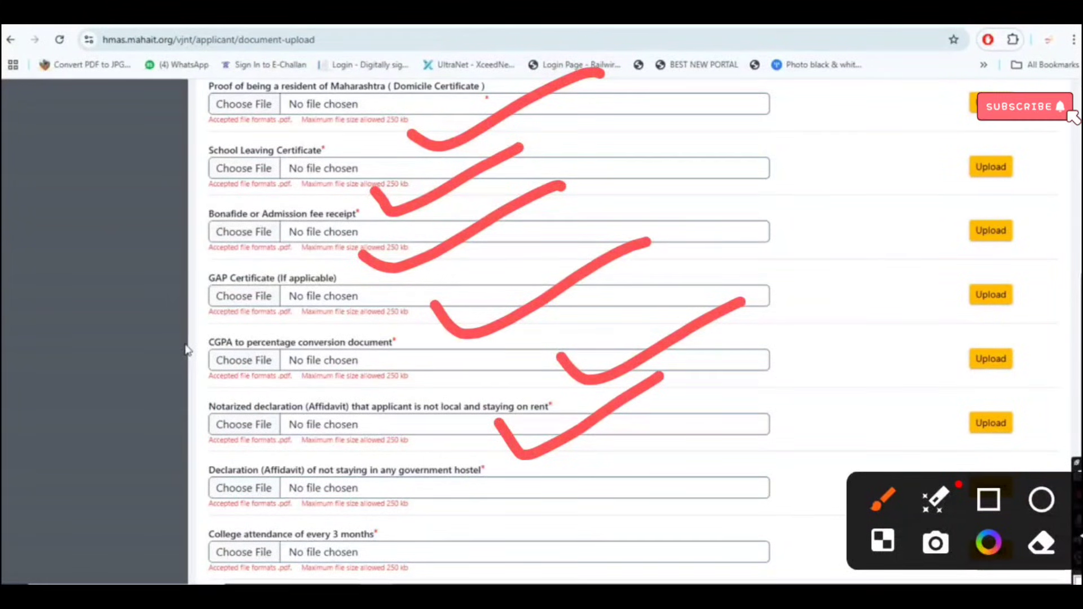
{"action": "mouse_move", "coordinate": [400, 510]}
{"action": "left_mouse_down"}
{"action": "mouse_move", "coordinate": [518, 479]}
{"action": "mouse_move", "coordinate": [579, 444]}
{"action": "left_mouse_up"}
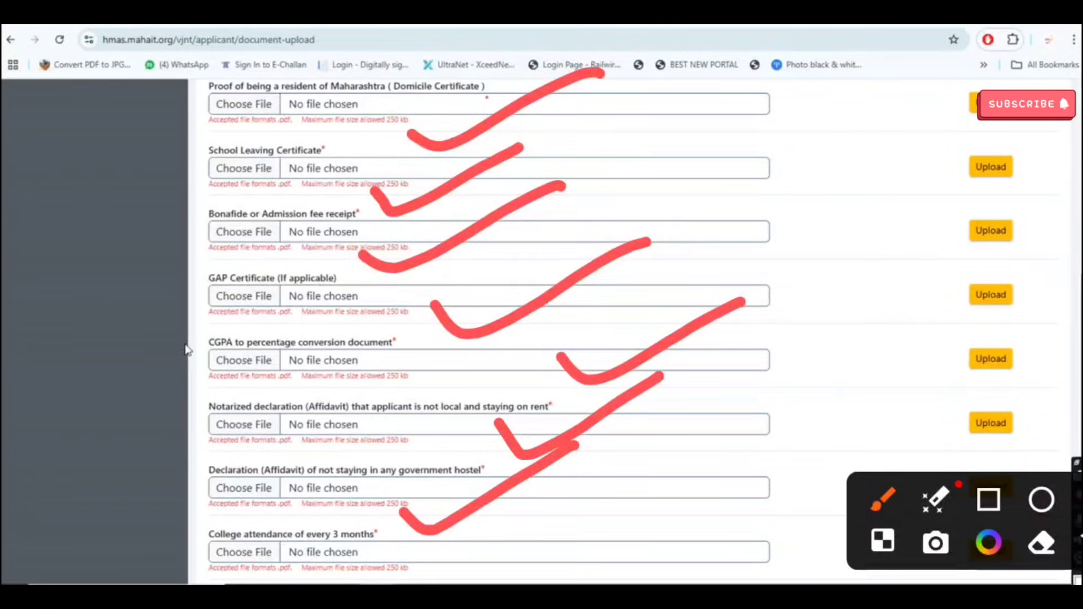
{"action": "key", "text": "Escape"}
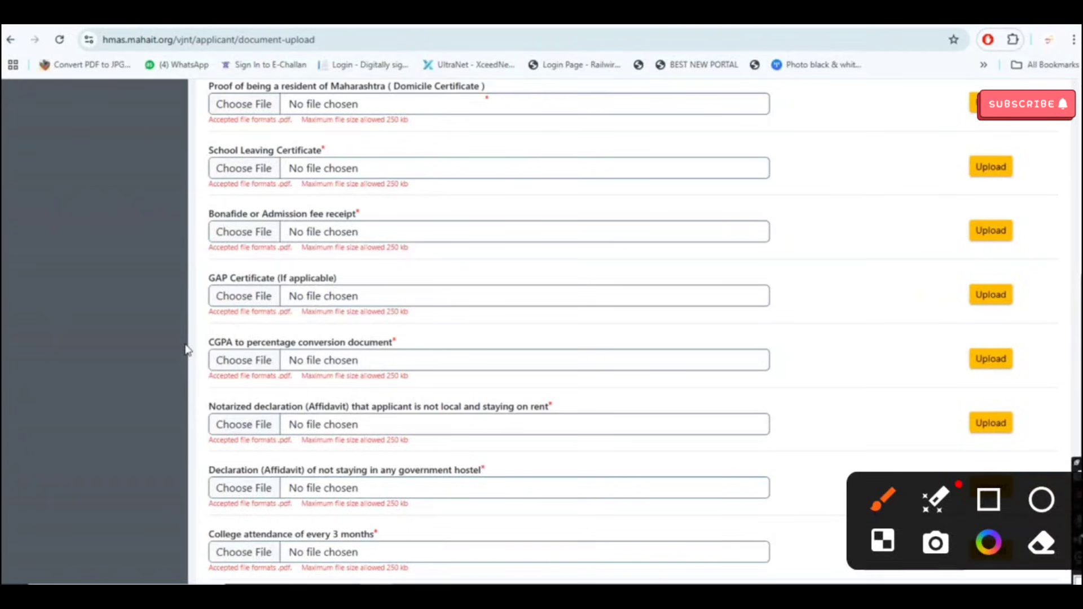
Circle the file selection and upload controls for the Bonafide or Admission fee receipt, handwrite "pdf" between them, and clear the marks
{"action": "mouse_move", "coordinate": [185, 210]}
{"action": "left_mouse_down"}
{"action": "mouse_move", "coordinate": [306, 225]}
{"action": "mouse_move", "coordinate": [180, 237]}
{"action": "left_mouse_up"}
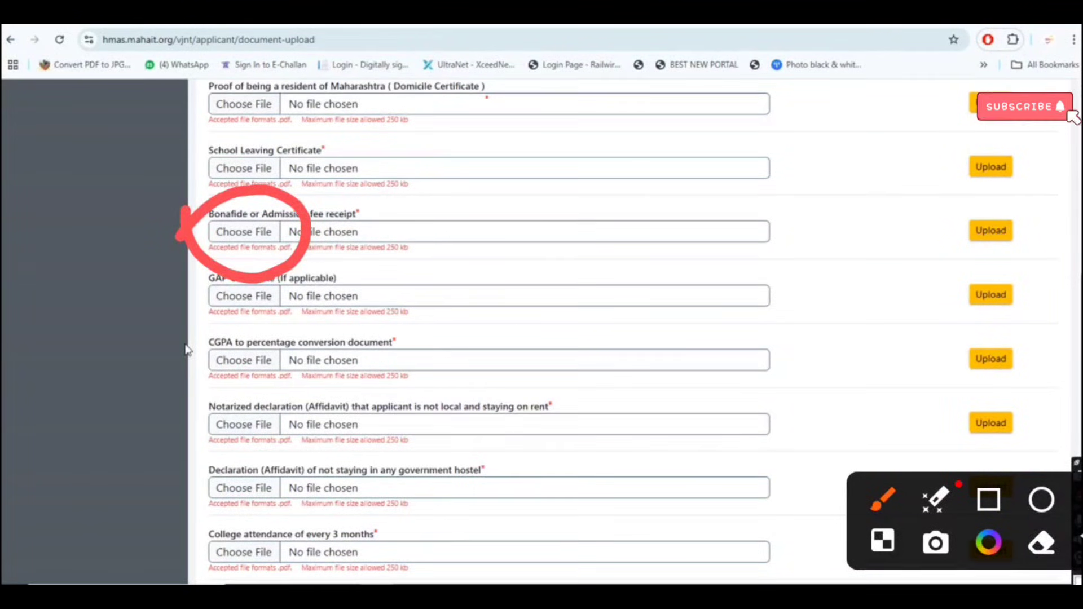
{"action": "mouse_move", "coordinate": [986, 205]}
{"action": "left_mouse_down"}
{"action": "mouse_move", "coordinate": [959, 280]}
{"action": "mouse_move", "coordinate": [939, 217]}
{"action": "left_mouse_up"}
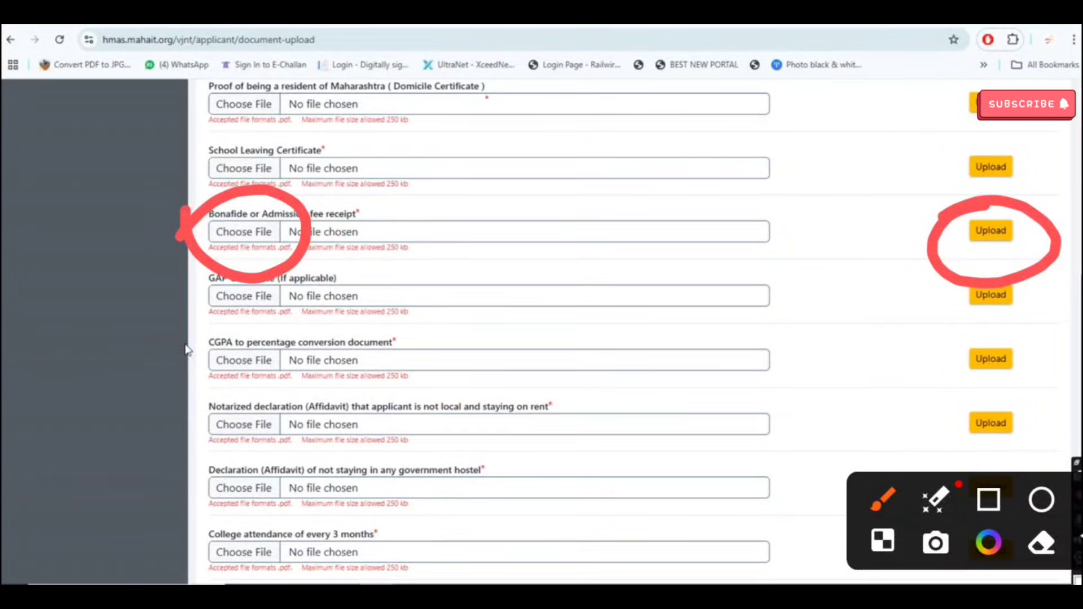
{"action": "mouse_move", "coordinate": [646, 296]}
{"action": "left_mouse_down"}
{"action": "mouse_move", "coordinate": [670, 382]}
{"action": "mouse_move", "coordinate": [663, 319]}
{"action": "left_mouse_up"}
{"action": "mouse_move", "coordinate": [733, 287]}
{"action": "left_mouse_down"}
{"action": "mouse_move", "coordinate": [715, 327]}
{"action": "mouse_move", "coordinate": [755, 326]}
{"action": "left_mouse_up"}
{"action": "left_click_drag", "start_coordinate": [766, 194], "coordinate": [801, 217]}
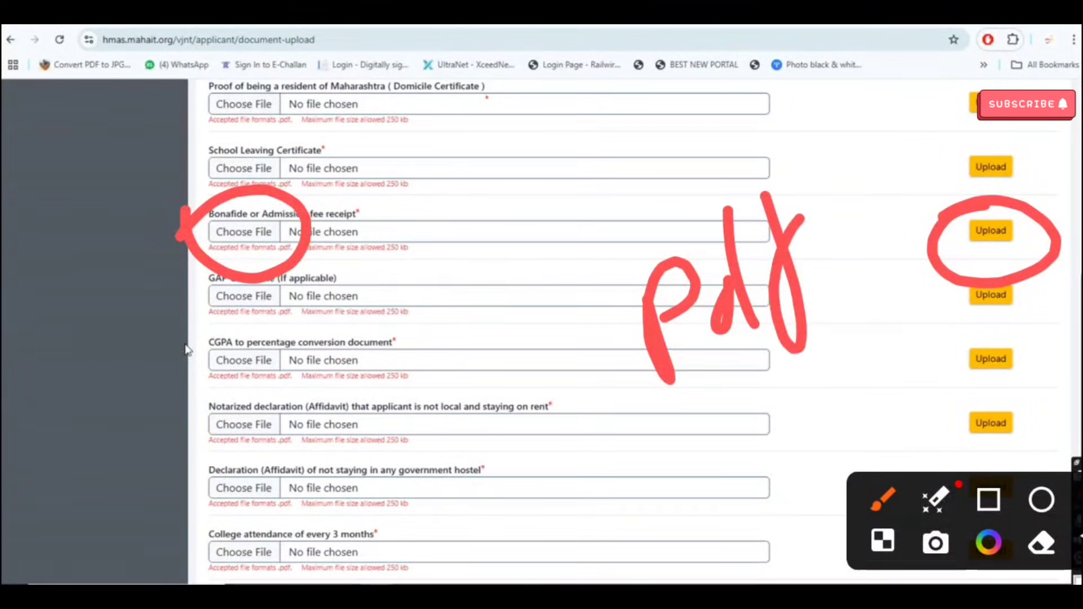
{"action": "left_click_drag", "start_coordinate": [861, 292], "coordinate": [905, 356]}
{"action": "left_click_drag", "start_coordinate": [885, 307], "coordinate": [952, 282]}
{"action": "left_click_drag", "start_coordinate": [825, 412], "coordinate": [966, 339]}
{"action": "left_click_drag", "start_coordinate": [856, 421], "coordinate": [897, 395]}
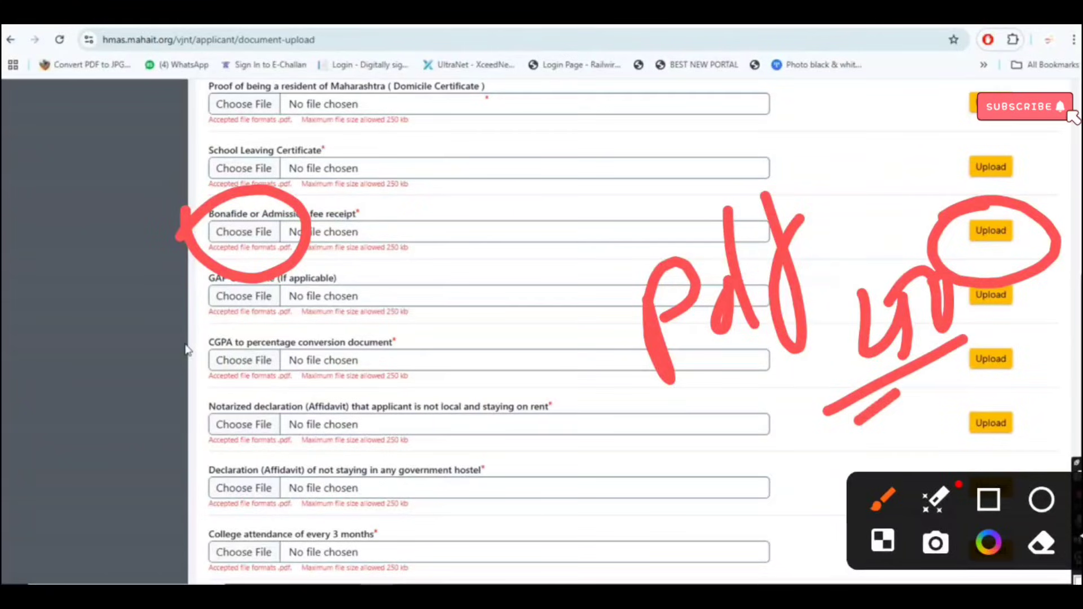
{"action": "key", "text": "Escape"}
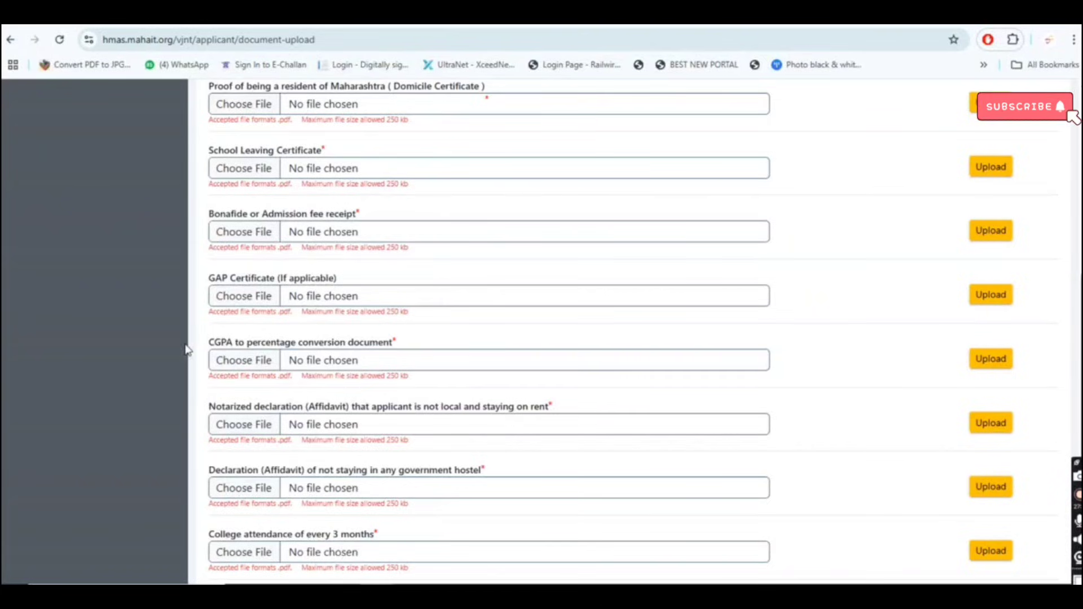
Review the remaining documents from the government hostel declaration to the not-local affidavit, ticking them with the pen, and clear the marks
{"action": "scroll", "coordinate": [883, 434], "scroll_direction": "down", "scroll_amount": 5}
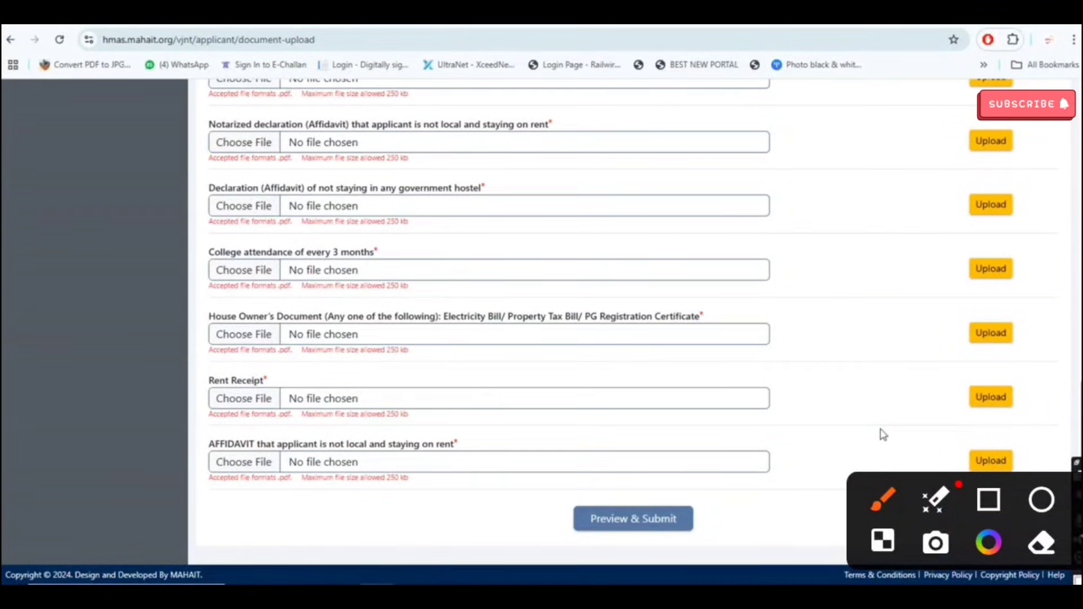
{"action": "left_click_drag", "start_coordinate": [495, 283], "coordinate": [709, 222]}
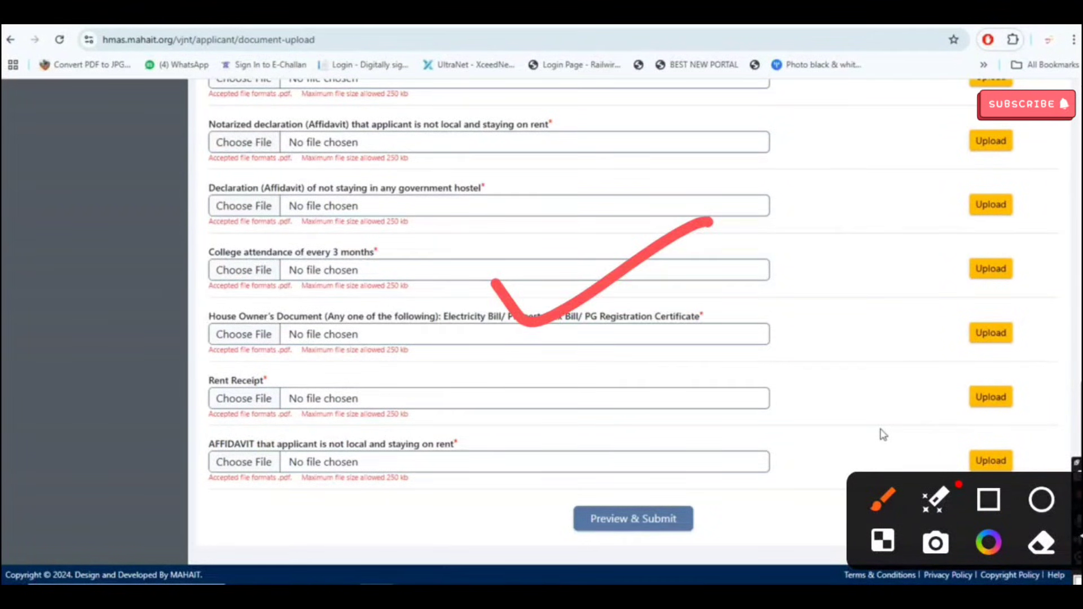
{"action": "mouse_move", "coordinate": [148, 387]}
{"action": "left_mouse_down"}
{"action": "mouse_move", "coordinate": [221, 359]}
{"action": "mouse_move", "coordinate": [274, 309]}
{"action": "left_mouse_up"}
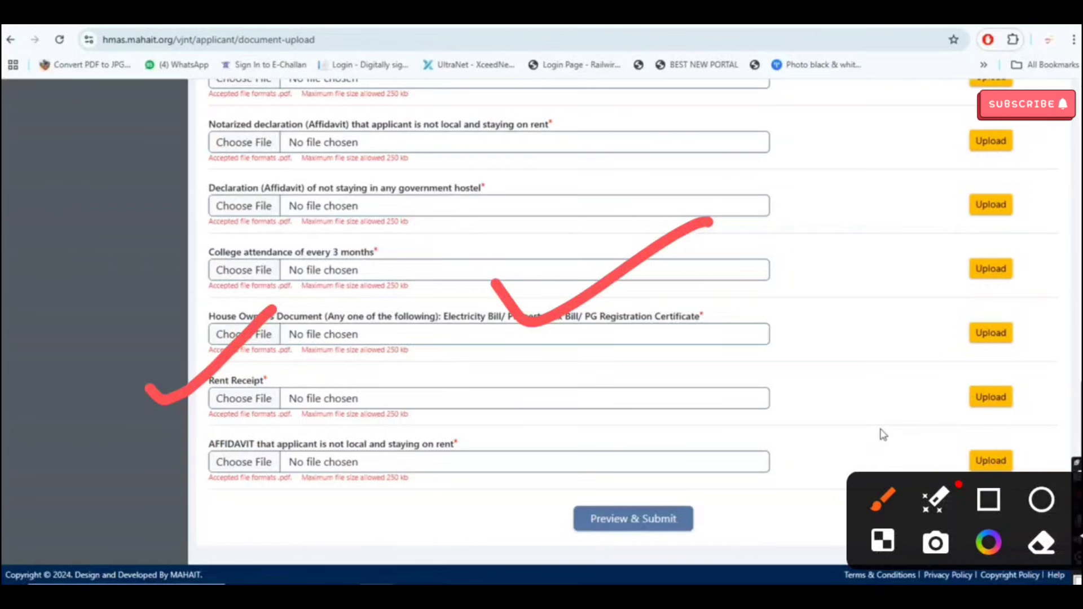
{"action": "left_click_drag", "start_coordinate": [440, 390], "coordinate": [643, 342]}
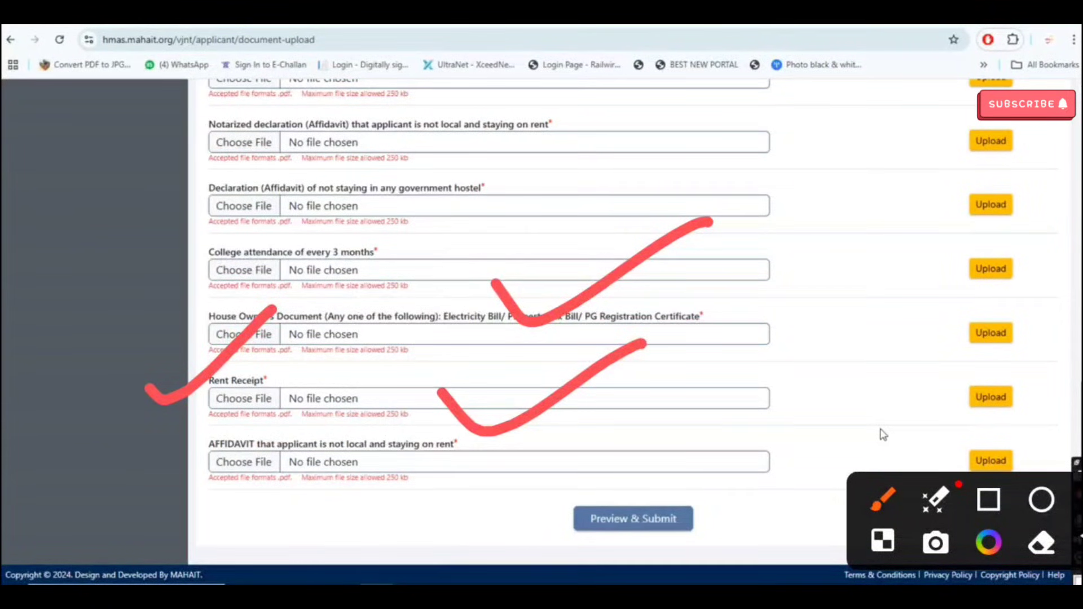
{"action": "left_click_drag", "start_coordinate": [377, 499], "coordinate": [492, 434]}
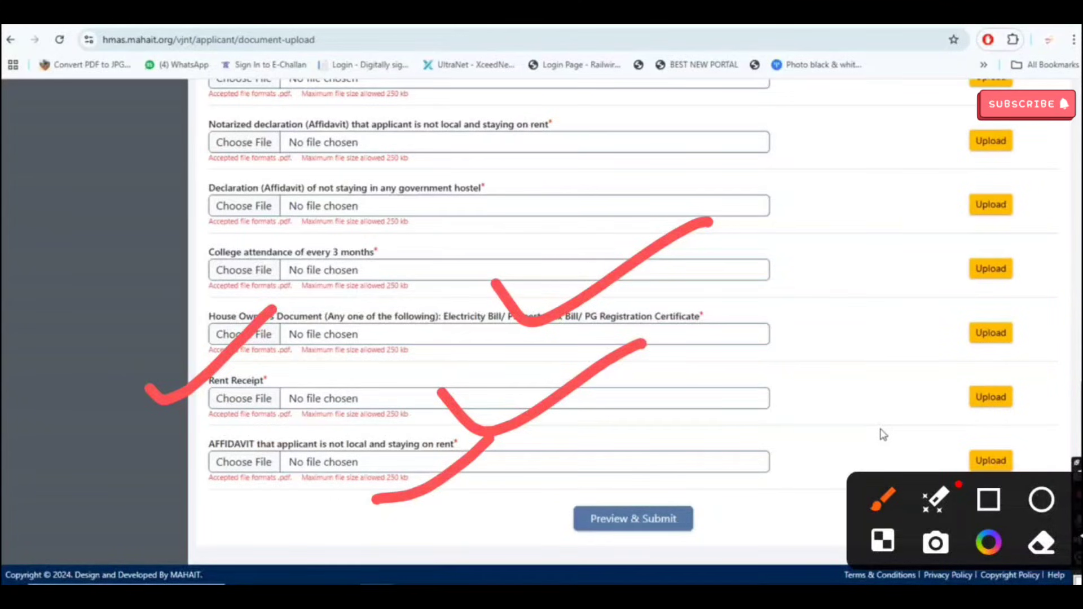
{"action": "mouse_move", "coordinate": [367, 225]}
{"action": "left_mouse_down"}
{"action": "mouse_move", "coordinate": [389, 243]}
{"action": "mouse_move", "coordinate": [529, 148]}
{"action": "left_mouse_up"}
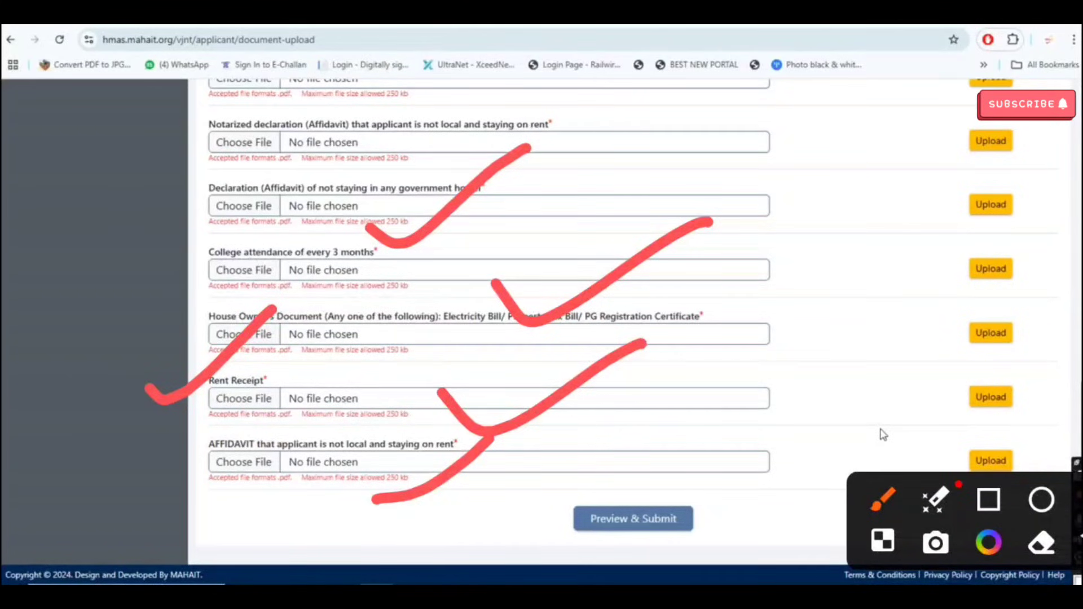
{"action": "mouse_move", "coordinate": [643, 444]}
{"action": "left_mouse_down"}
{"action": "mouse_move", "coordinate": [581, 550]}
{"action": "mouse_move", "coordinate": [539, 458]}
{"action": "left_mouse_up"}
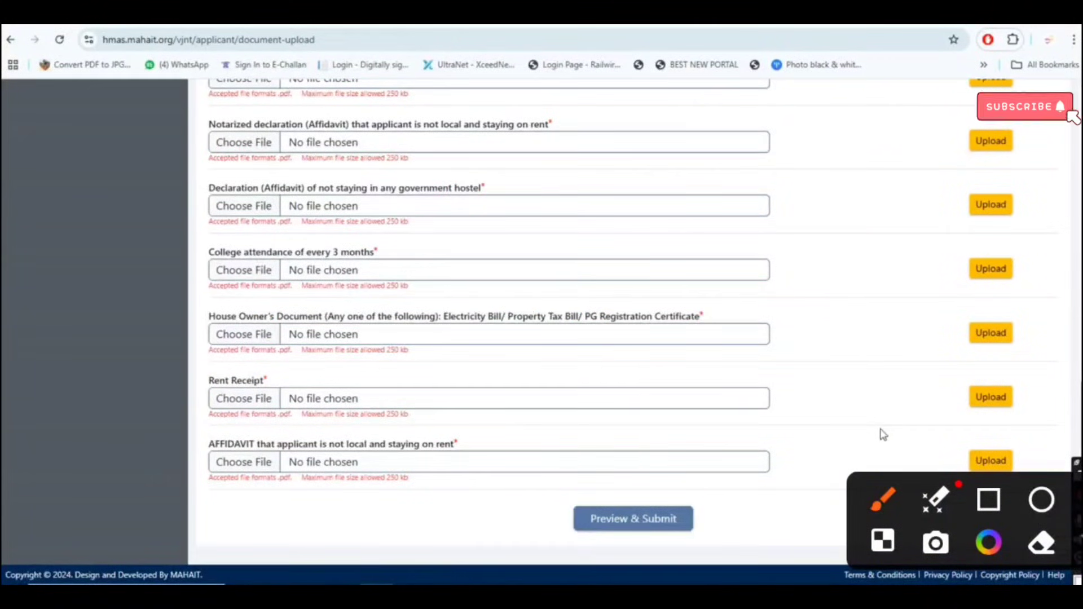
Handwrite "Edit" across the document list with the pen, underline it twice, and draw a tick above Preview & Submit
{"action": "mouse_move", "coordinate": [482, 247]}
{"action": "left_mouse_down"}
{"action": "mouse_move", "coordinate": [519, 315]}
{"action": "mouse_move", "coordinate": [575, 326]}
{"action": "left_mouse_up"}
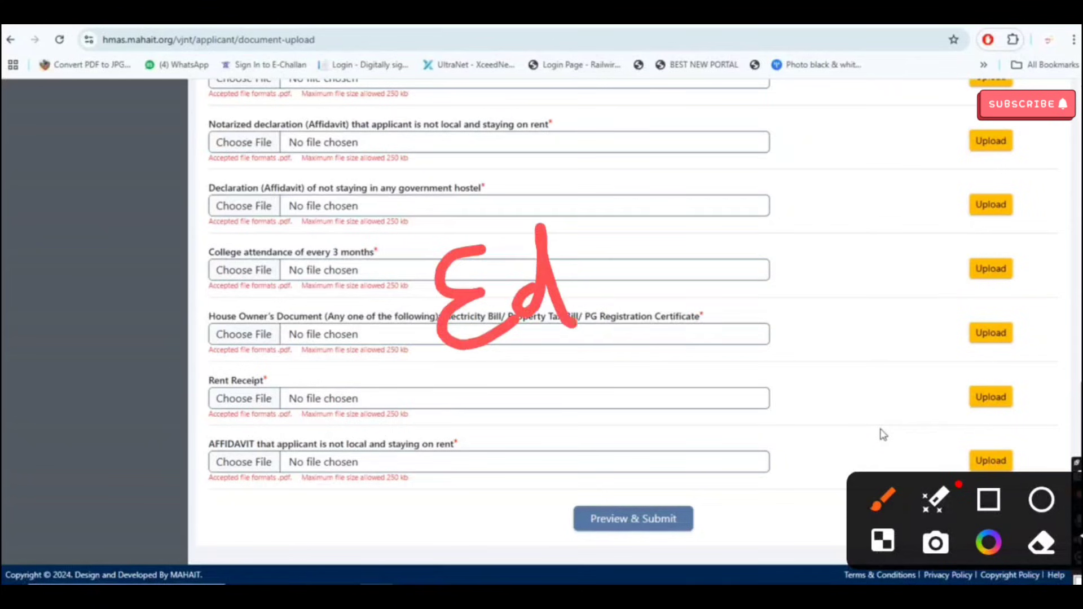
{"action": "left_click_drag", "start_coordinate": [592, 268], "coordinate": [603, 319]}
{"action": "mouse_move", "coordinate": [612, 224]}
{"action": "left_mouse_down"}
{"action": "mouse_move", "coordinate": [632, 296]}
{"action": "mouse_move", "coordinate": [654, 263]}
{"action": "left_mouse_up"}
{"action": "left_click_drag", "start_coordinate": [482, 396], "coordinate": [683, 316]}
{"action": "left_click_drag", "start_coordinate": [516, 443], "coordinate": [719, 356]}
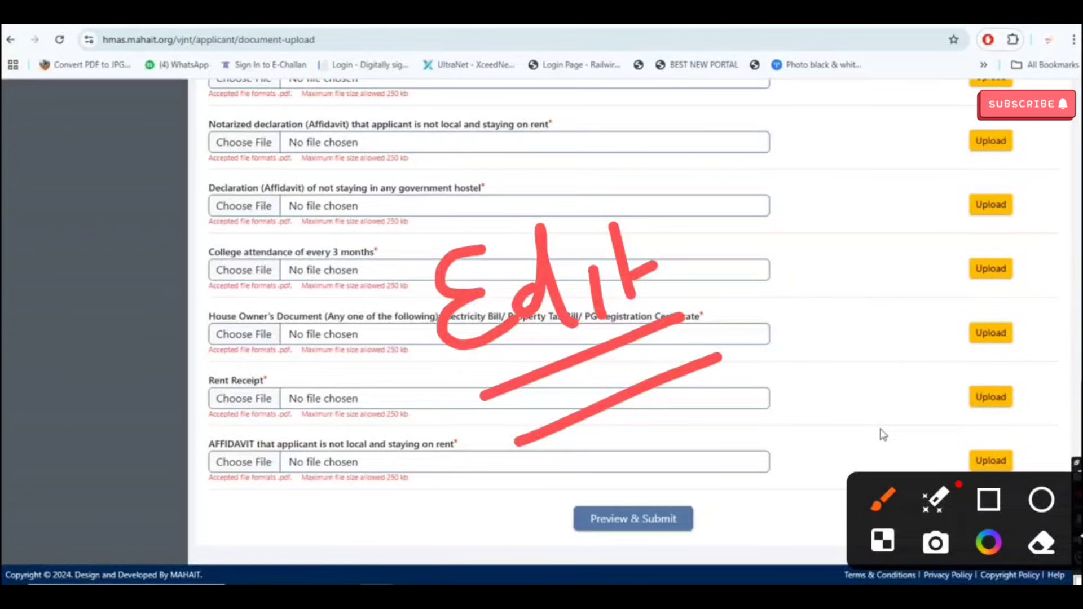
{"action": "left_click_drag", "start_coordinate": [653, 451], "coordinate": [869, 362]}
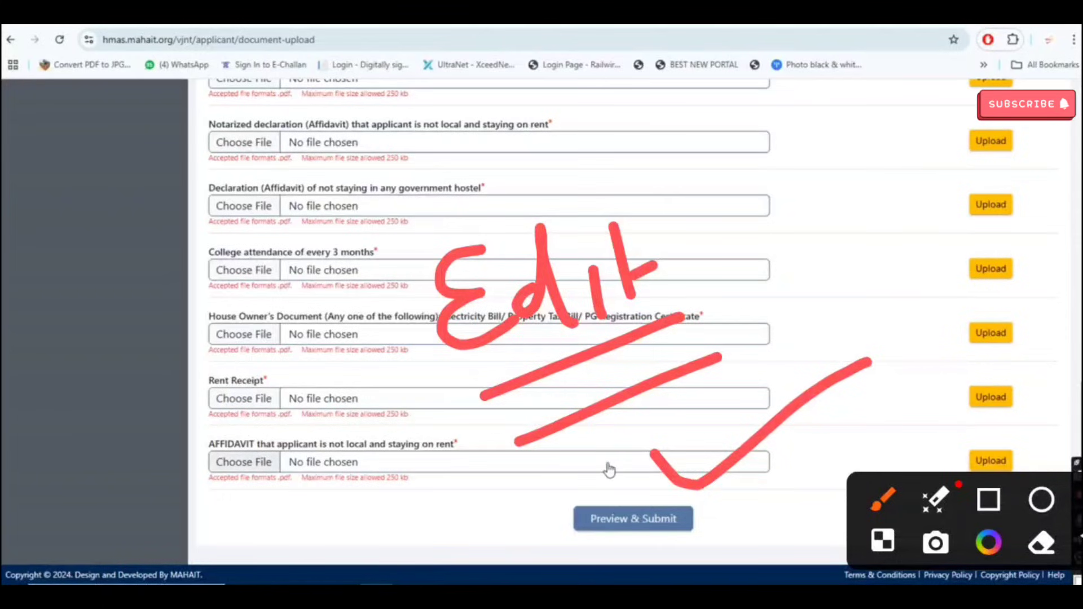
Circle Preview & Submit and tick the "Edit" note, clear all pen marks, and draw a fresh tick above Preview & Submit
{"action": "left_click", "coordinate": [627, 529]}
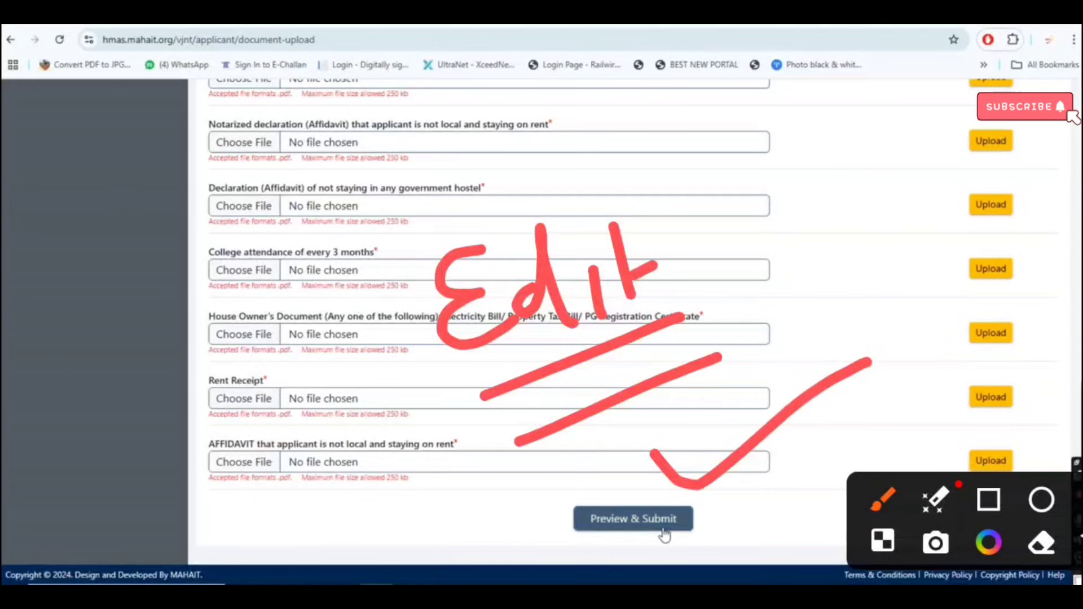
{"action": "mouse_move", "coordinate": [524, 470]}
{"action": "left_mouse_down"}
{"action": "mouse_move", "coordinate": [602, 548]}
{"action": "mouse_move", "coordinate": [451, 510]}
{"action": "left_mouse_up"}
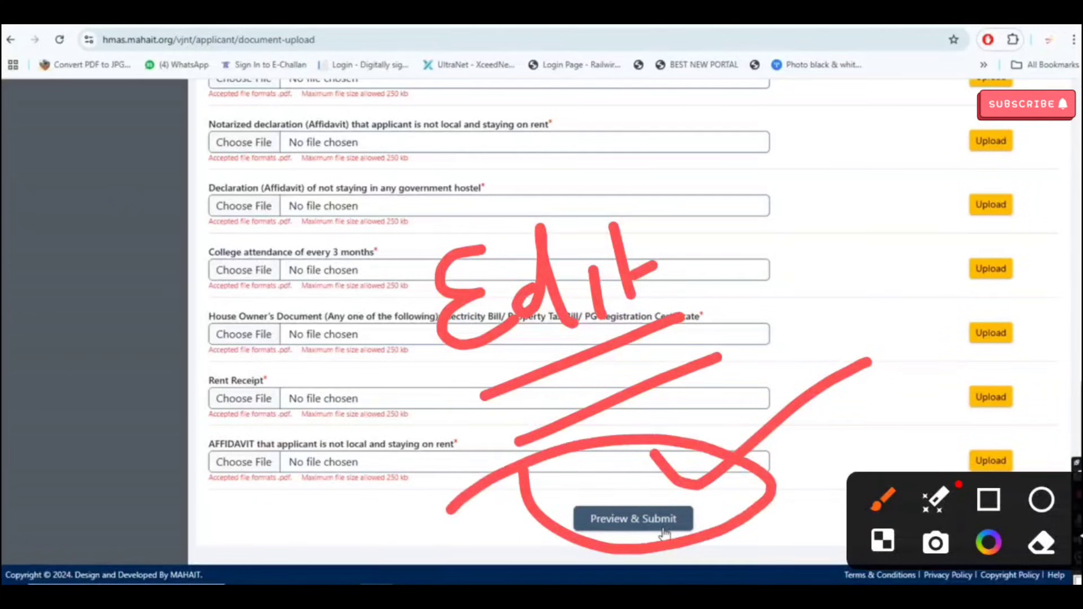
{"action": "mouse_move", "coordinate": [715, 234]}
{"action": "left_mouse_down"}
{"action": "mouse_move", "coordinate": [878, 194]}
{"action": "mouse_move", "coordinate": [931, 167]}
{"action": "left_mouse_up"}
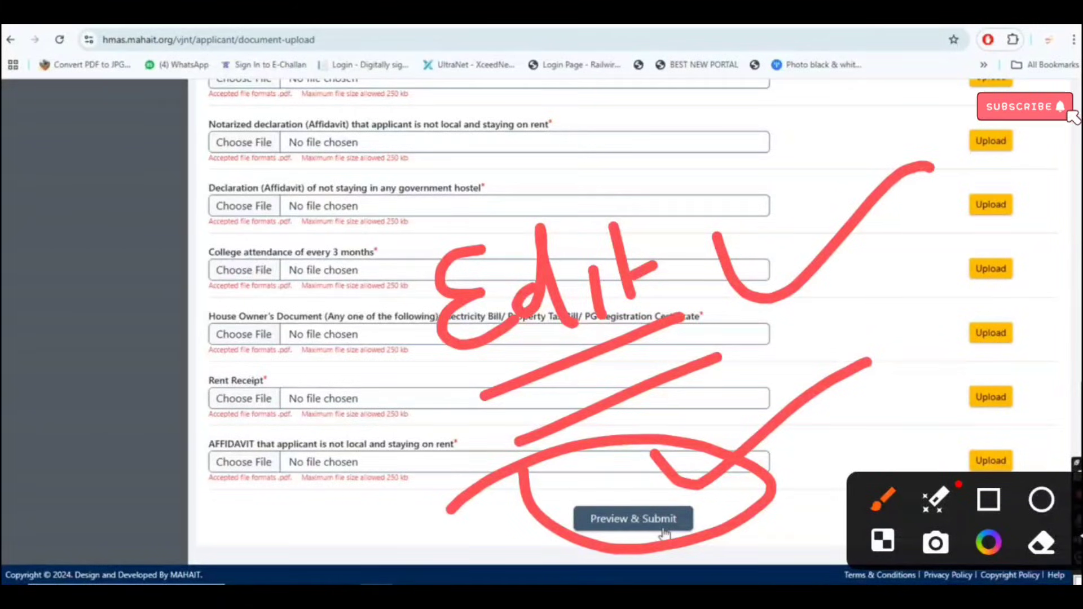
{"action": "key", "text": "Escape"}
{"action": "left_click", "coordinate": [1050, 333]}
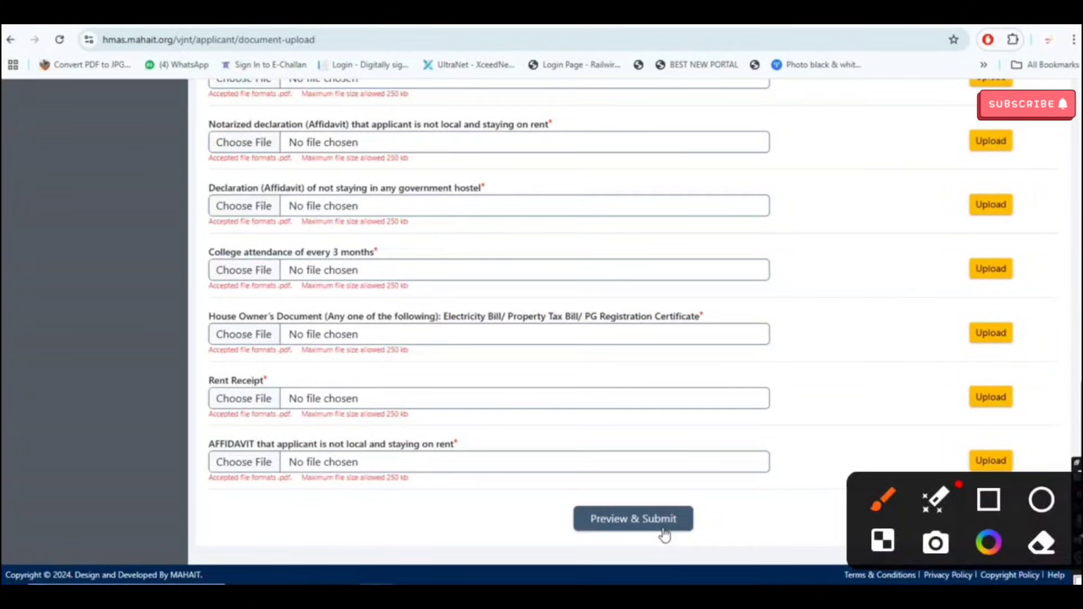
{"action": "left_click_drag", "start_coordinate": [643, 475], "coordinate": [816, 404]}
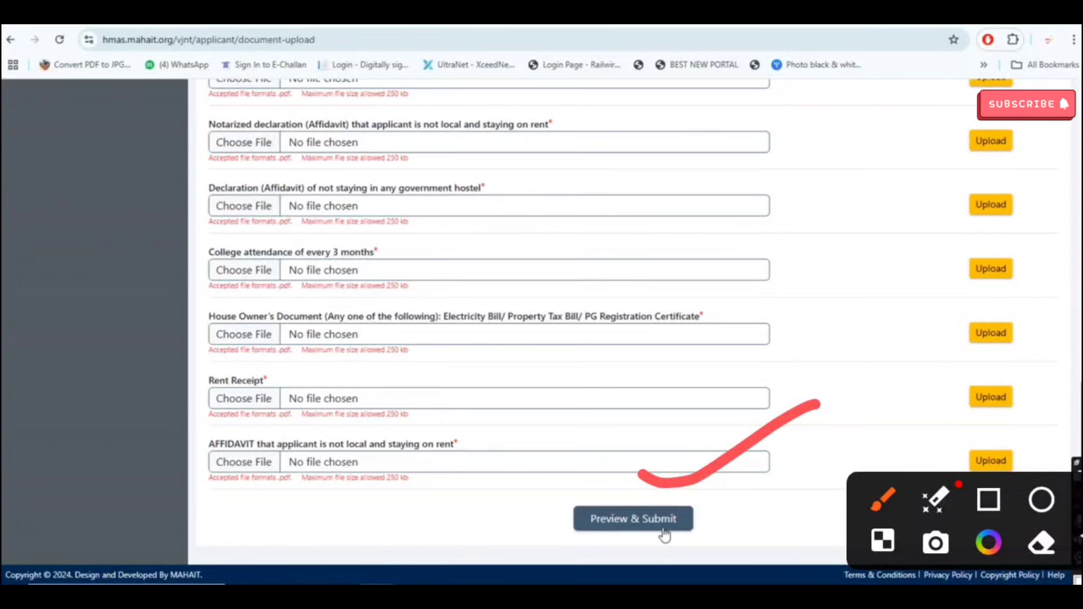